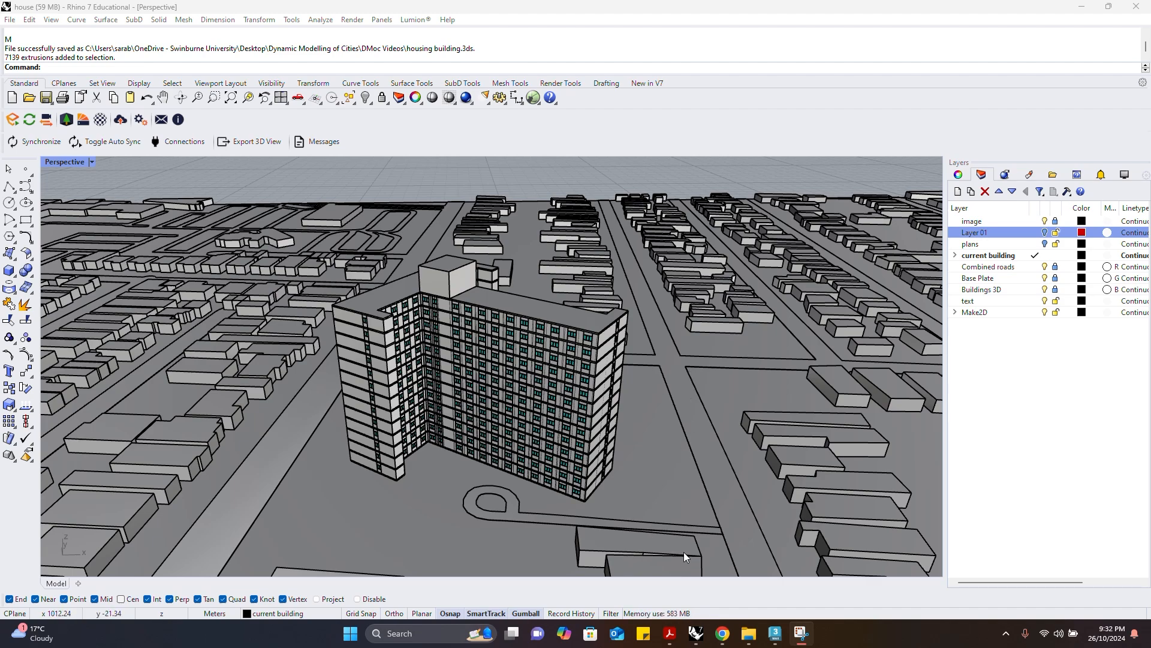
Select the whole housing building and export it to the DMoc Videos folder as a 3D Studio file named housing building, replacing the existing file
right_click_drag(684, 552, 719, 543)
left_click_drag(751, 553, 196, 155)
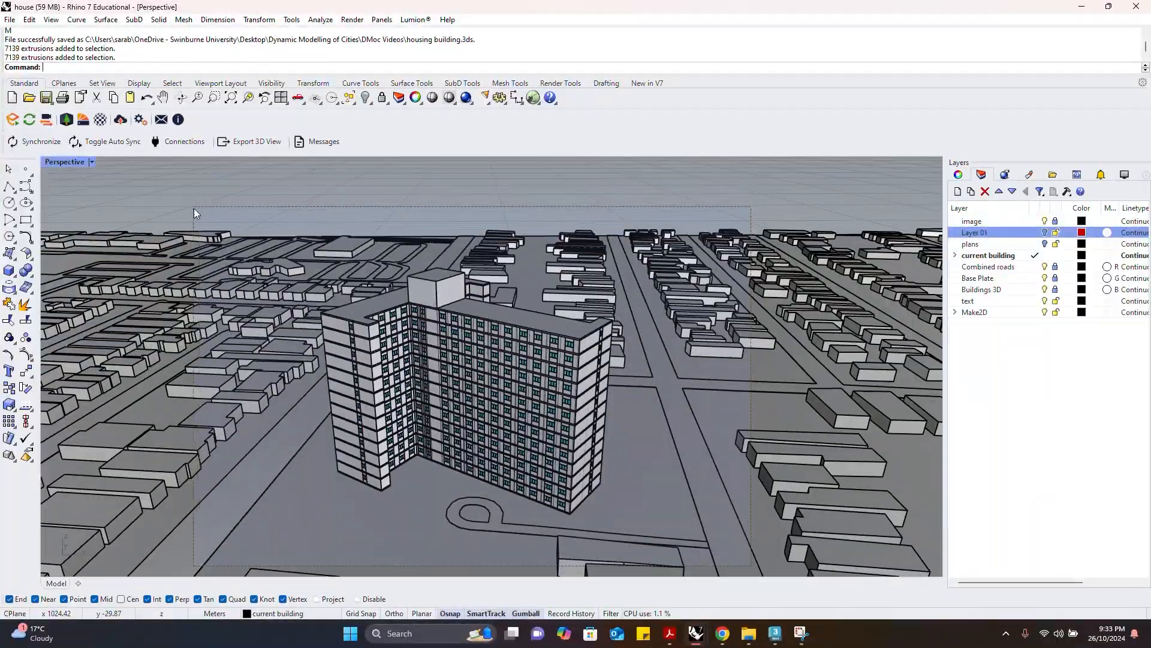
left_click(10, 19)
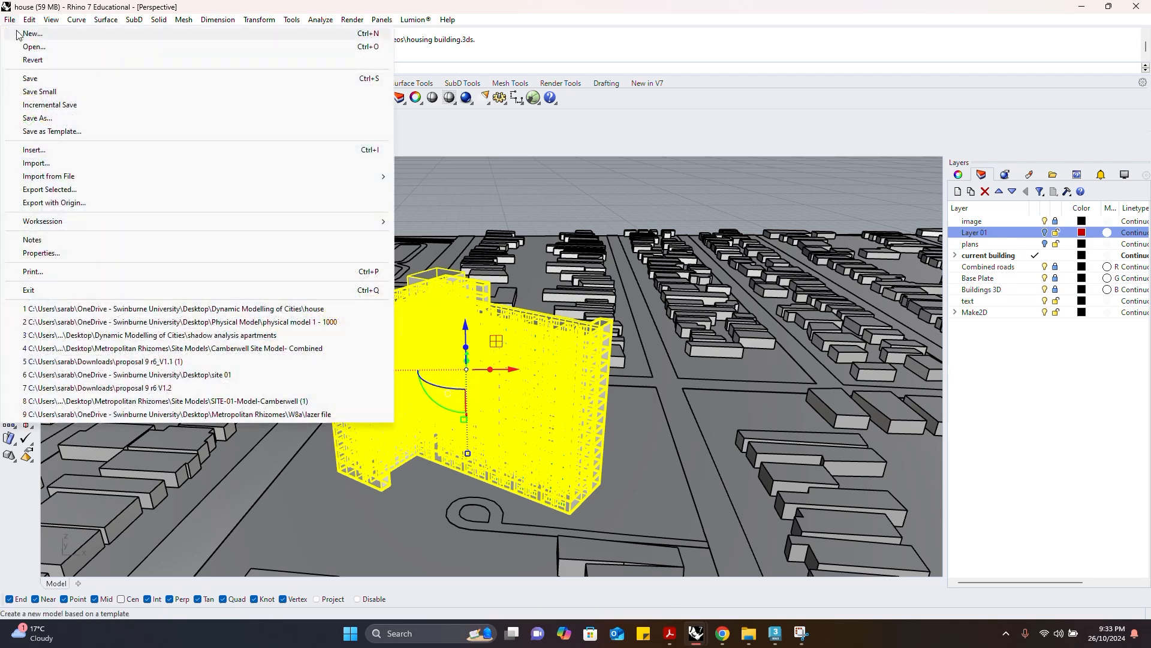
left_click(301, 192)
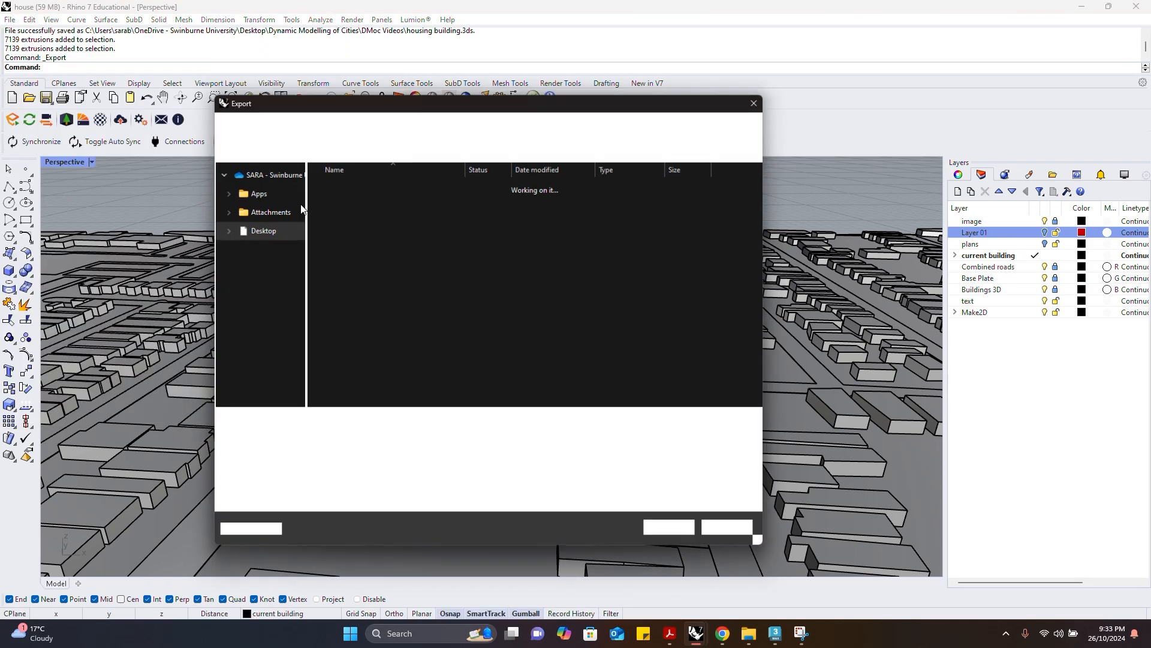
left_click(339, 187)
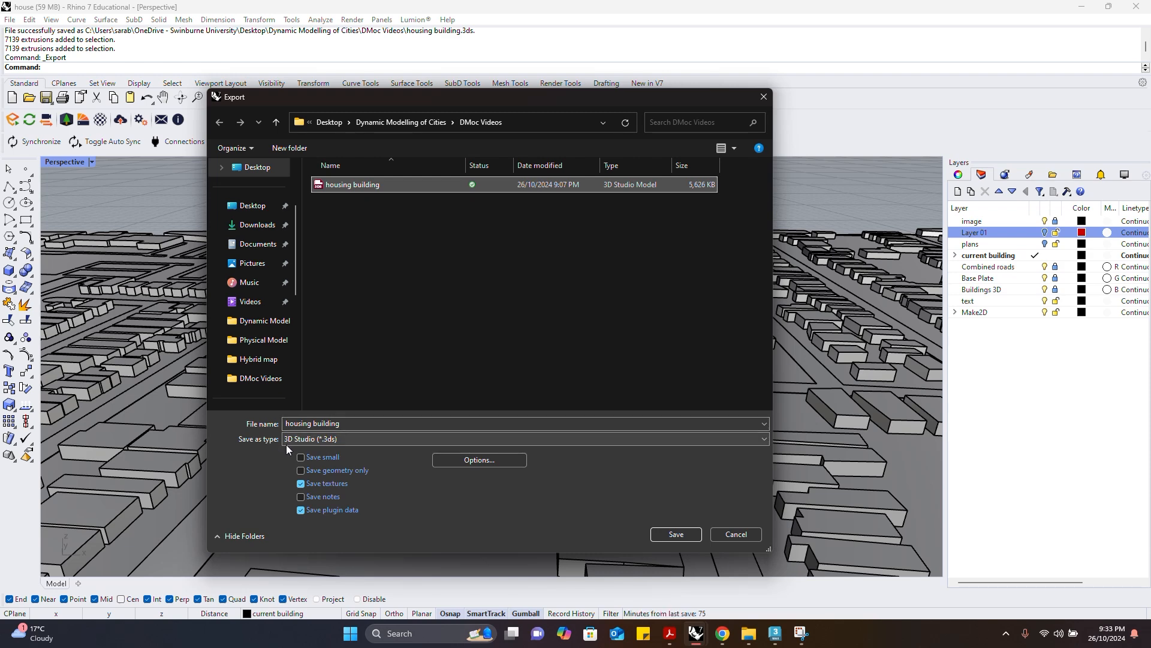
left_click(677, 535)
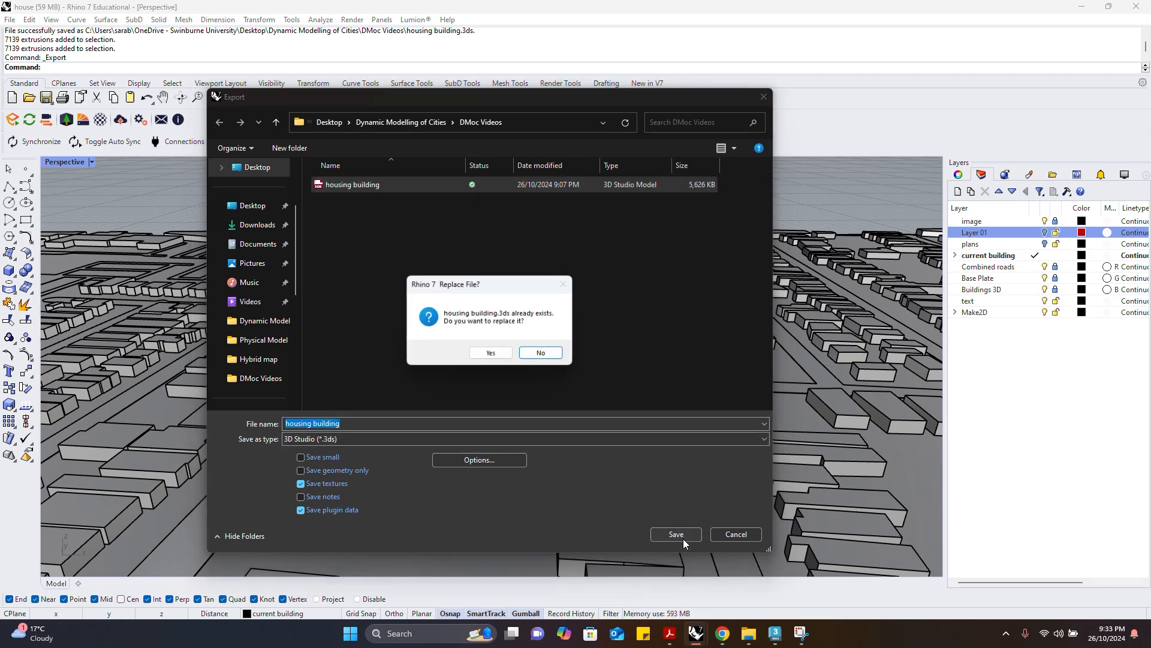
left_click(498, 357)
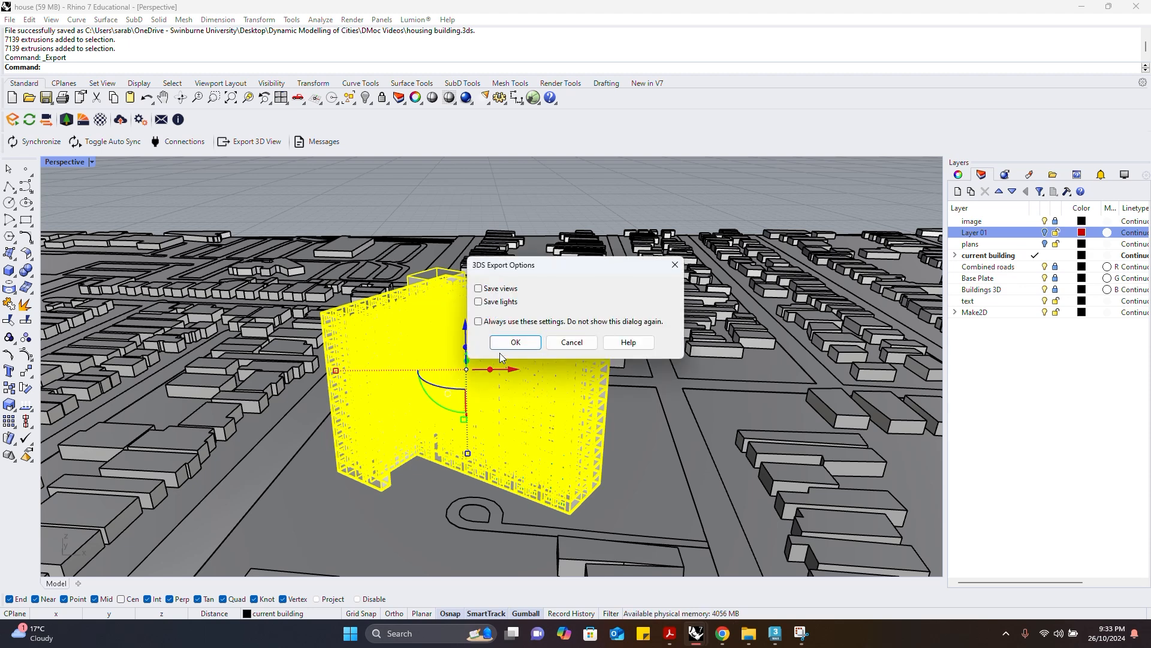
Complete the 3DS export without saving views or lights, using the fewest-polygons mesh setting
left_click(515, 343)
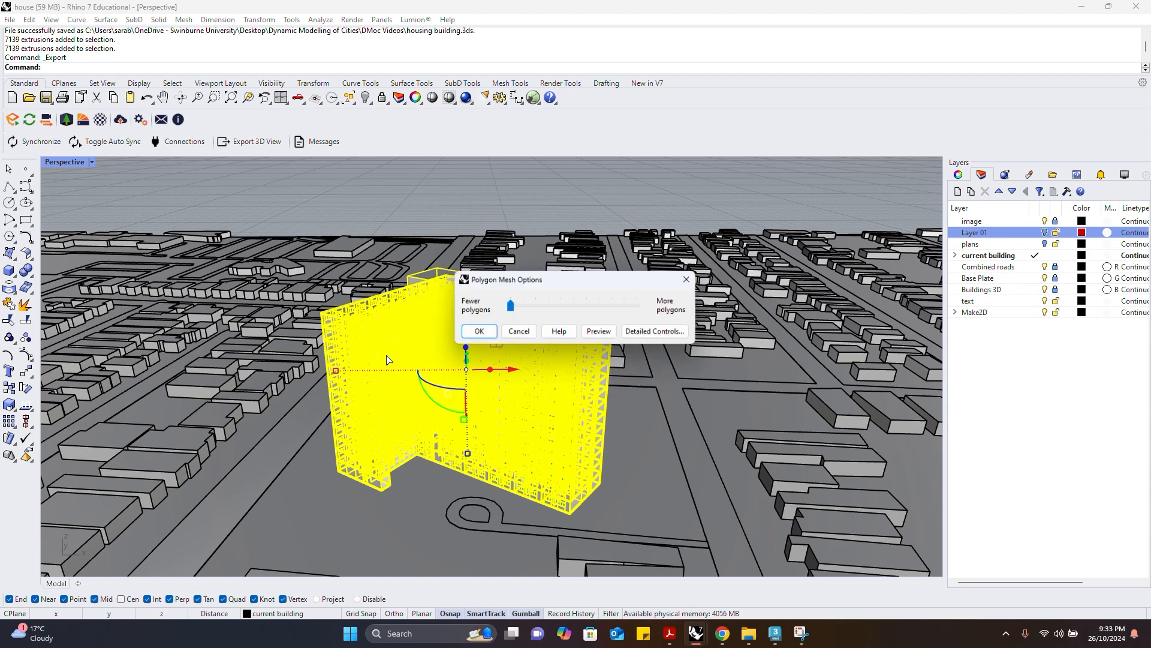
left_click(474, 330)
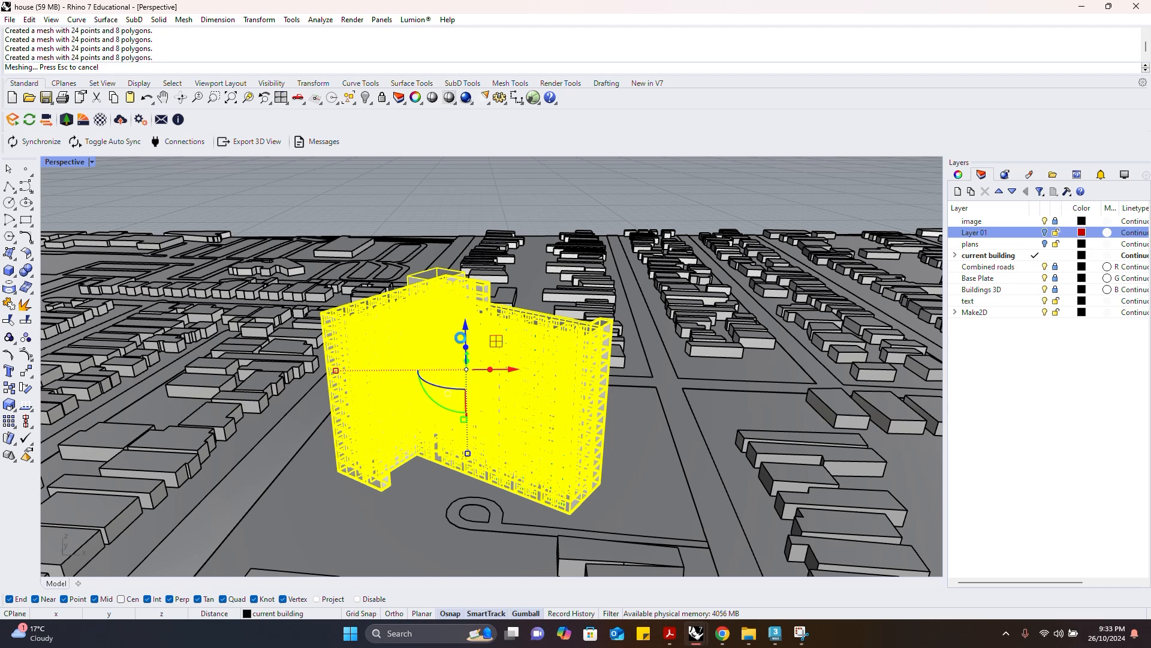
left_click(656, 359)
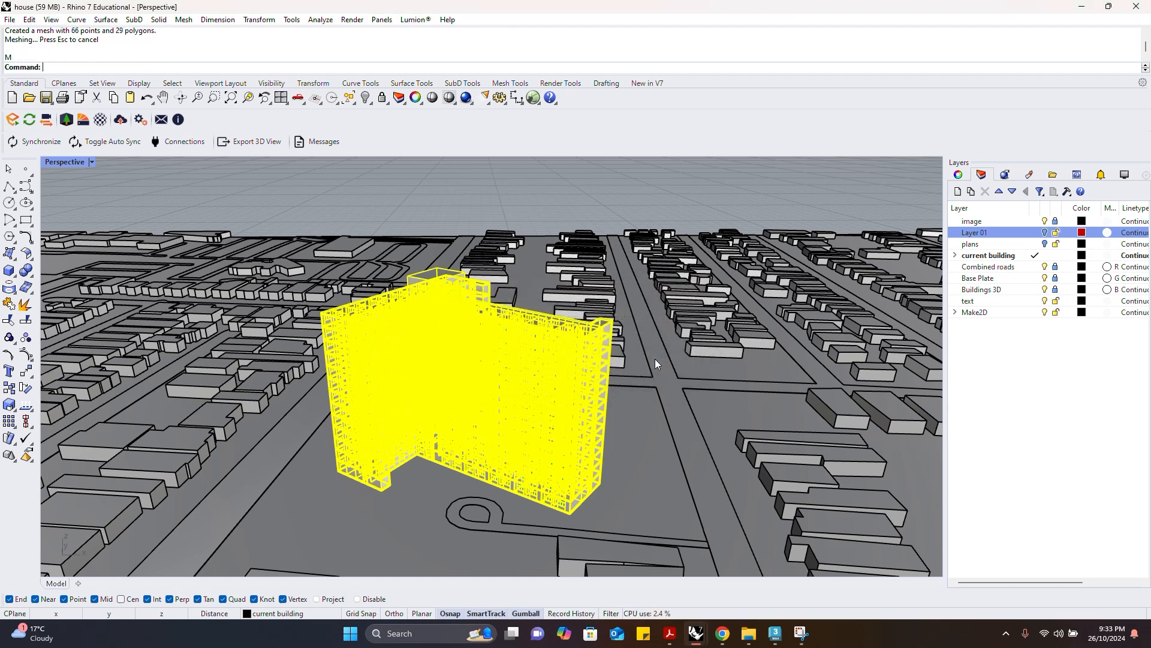
Switch to 3ds Max and import the housing building 3DS file, merging its objects with the current scene
left_click(775, 634)
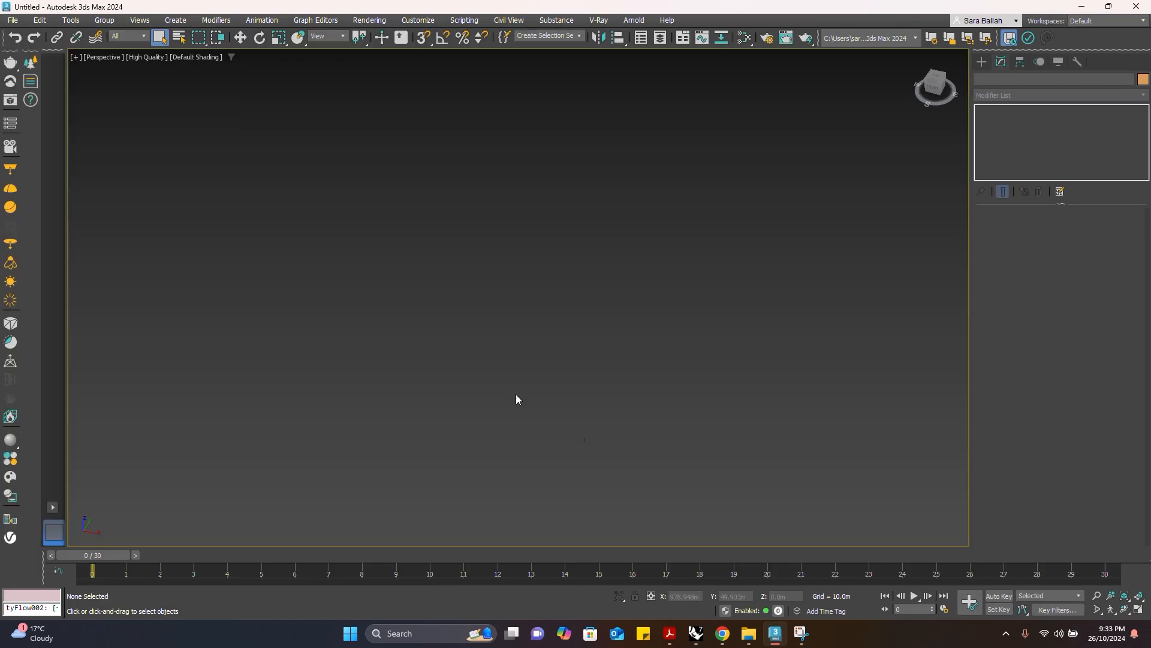
left_click(13, 19)
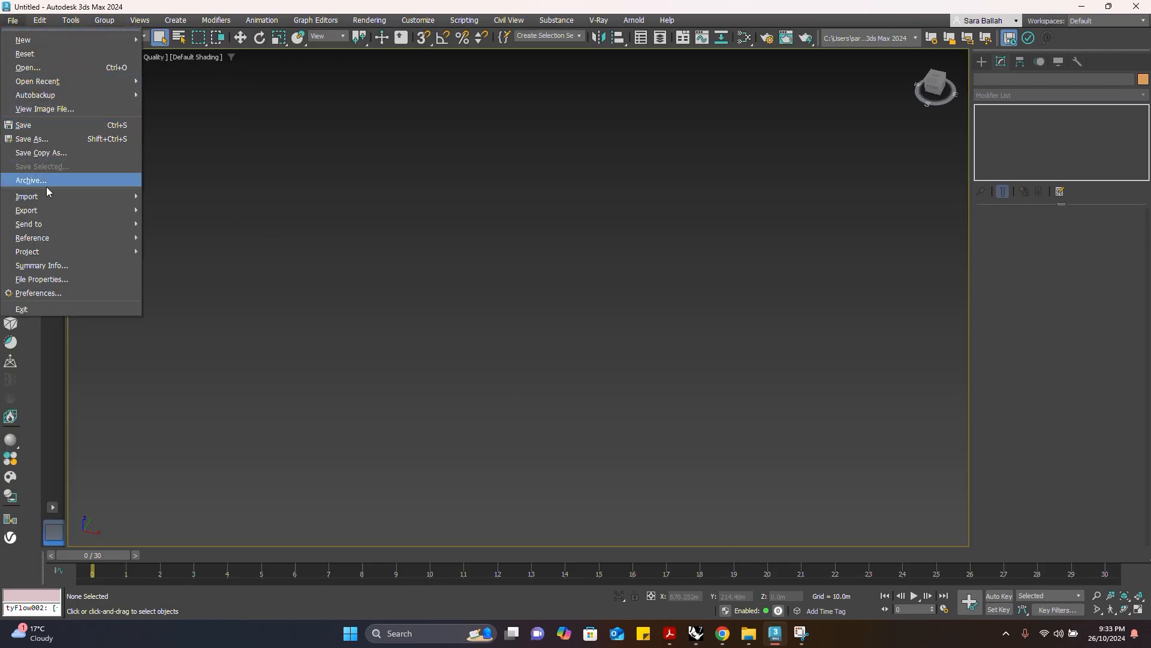
left_click(170, 197)
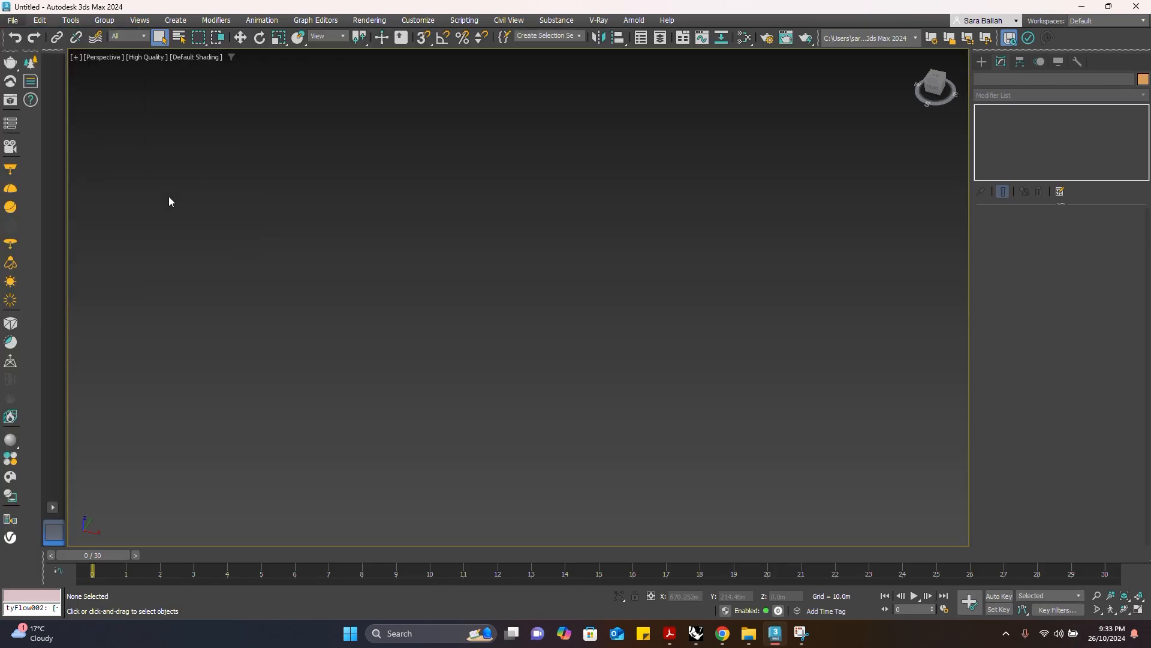
double_click(132, 96)
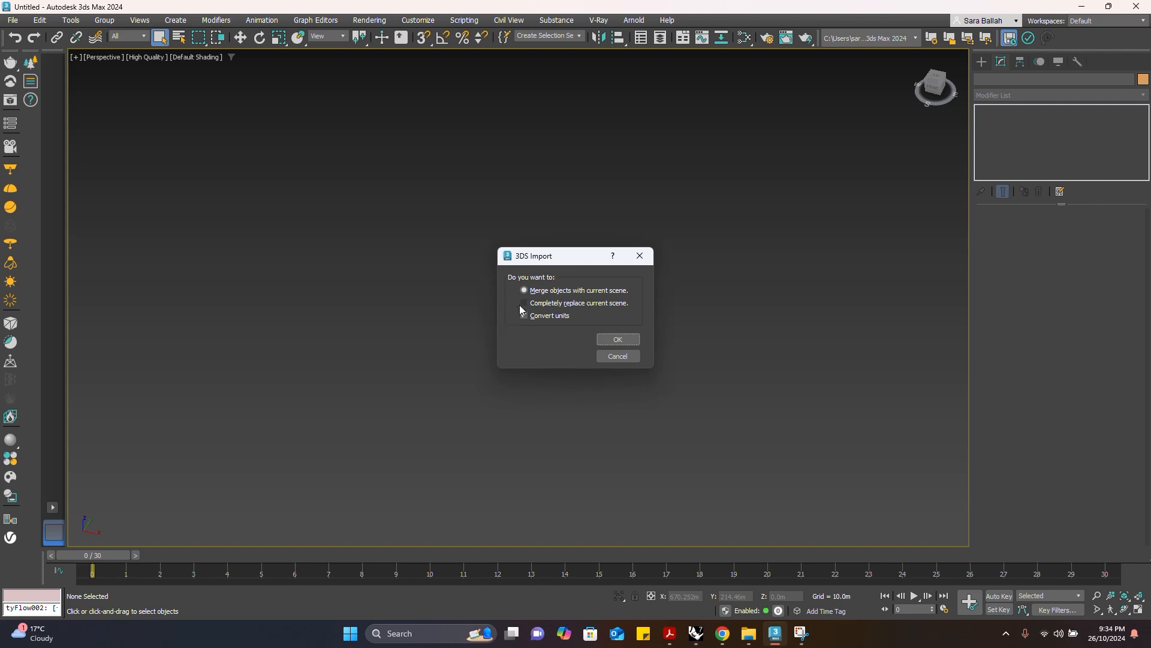
left_click(617, 340)
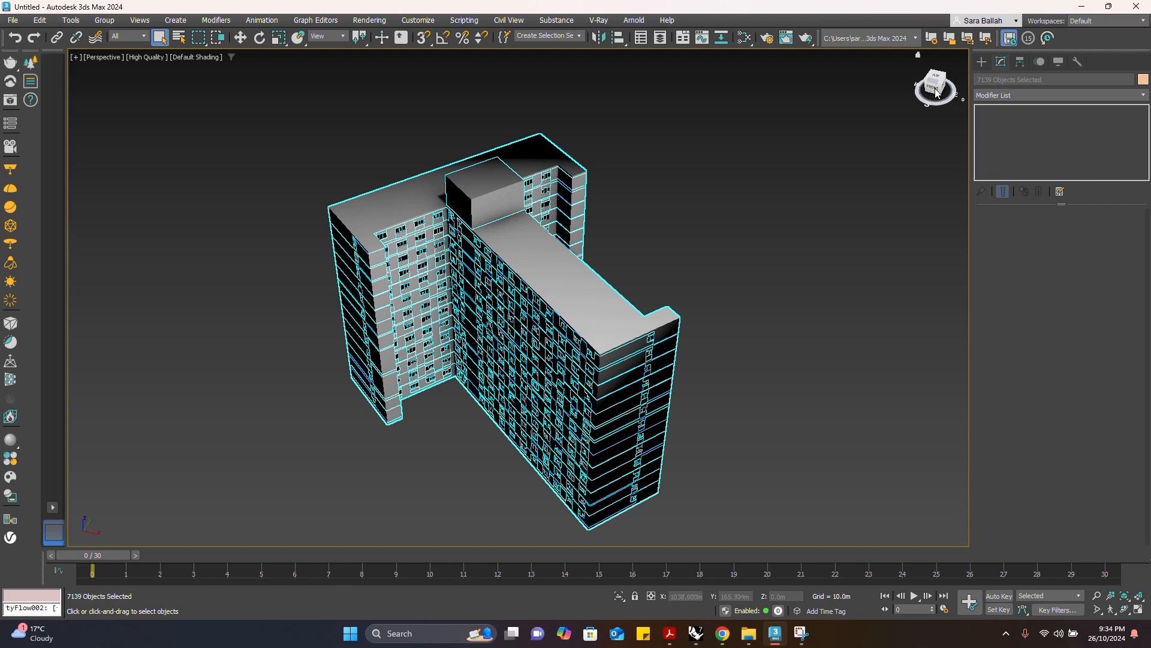
Set the perspective viewport to Standard quality with default shading and deselect the imported building
left_click_drag(936, 93, 935, 86)
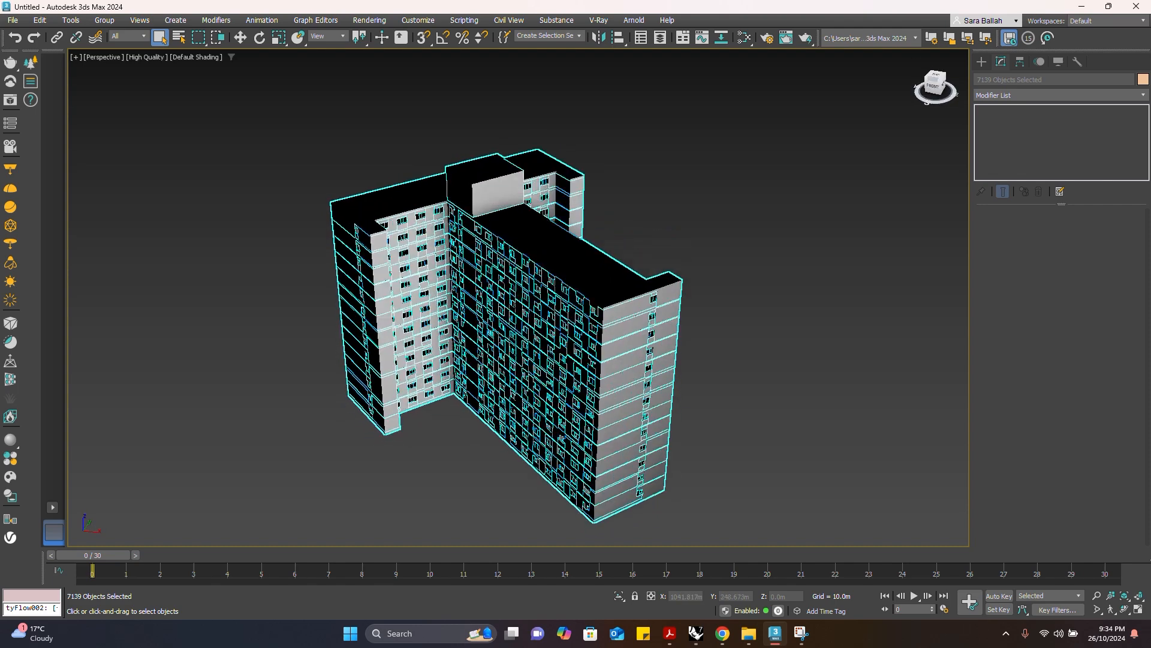
left_click(197, 56)
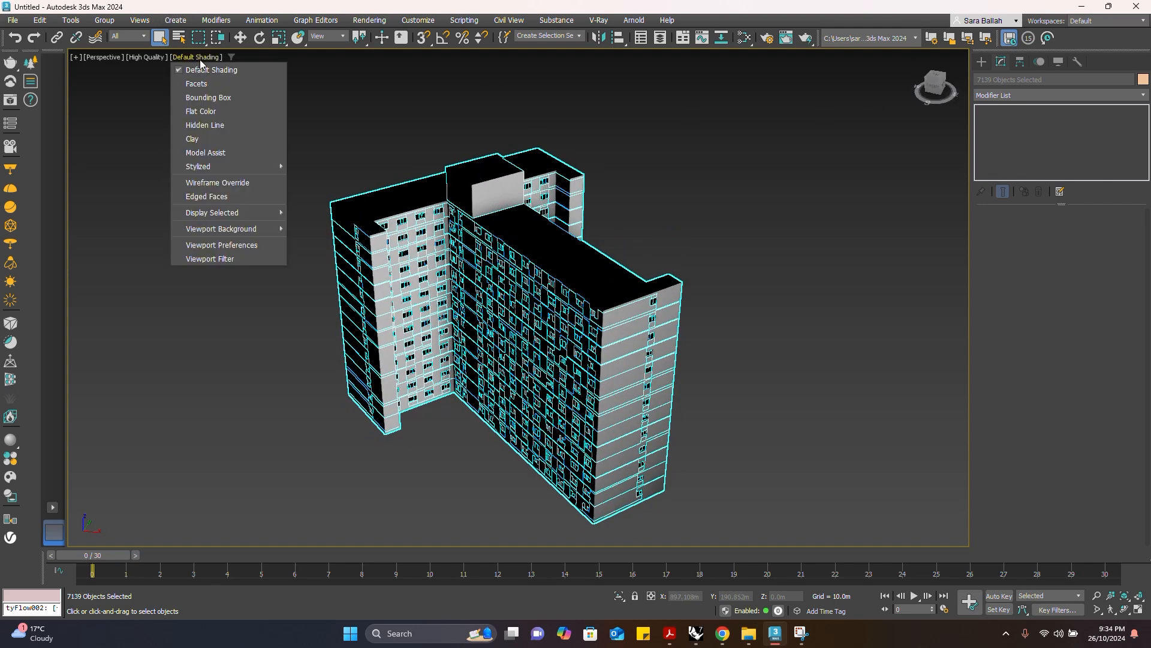
left_click(179, 69)
left_click(154, 57)
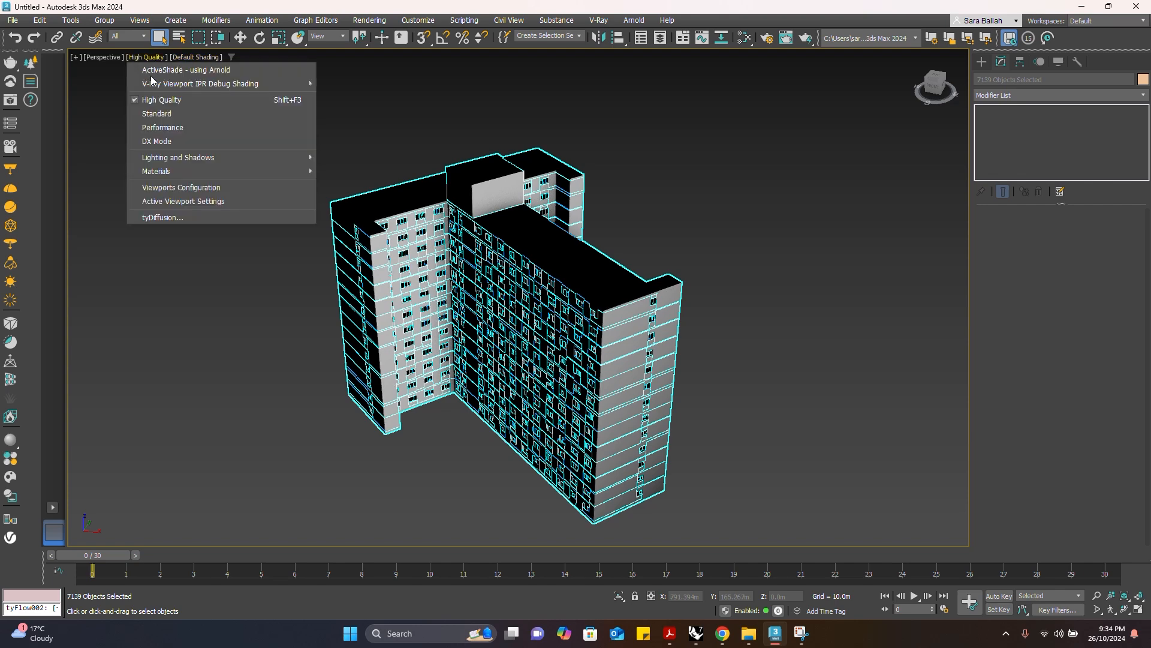
left_click(155, 113)
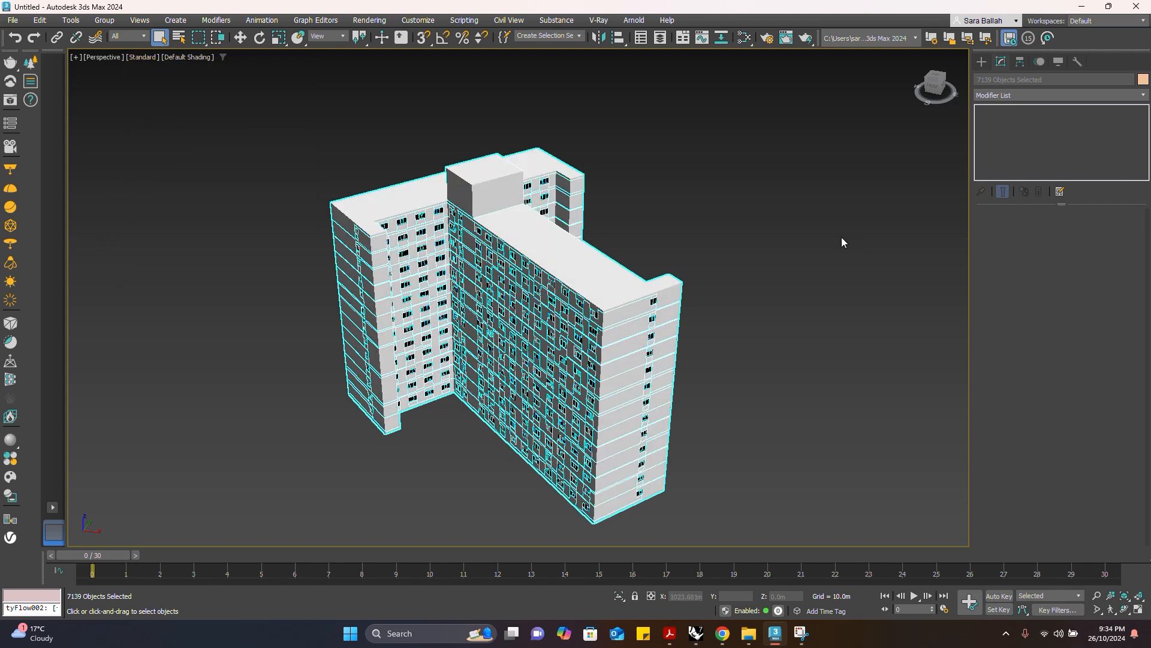
left_click(764, 293)
scroll(763, 294, "down", 3)
scroll(653, 309, "up", 2)
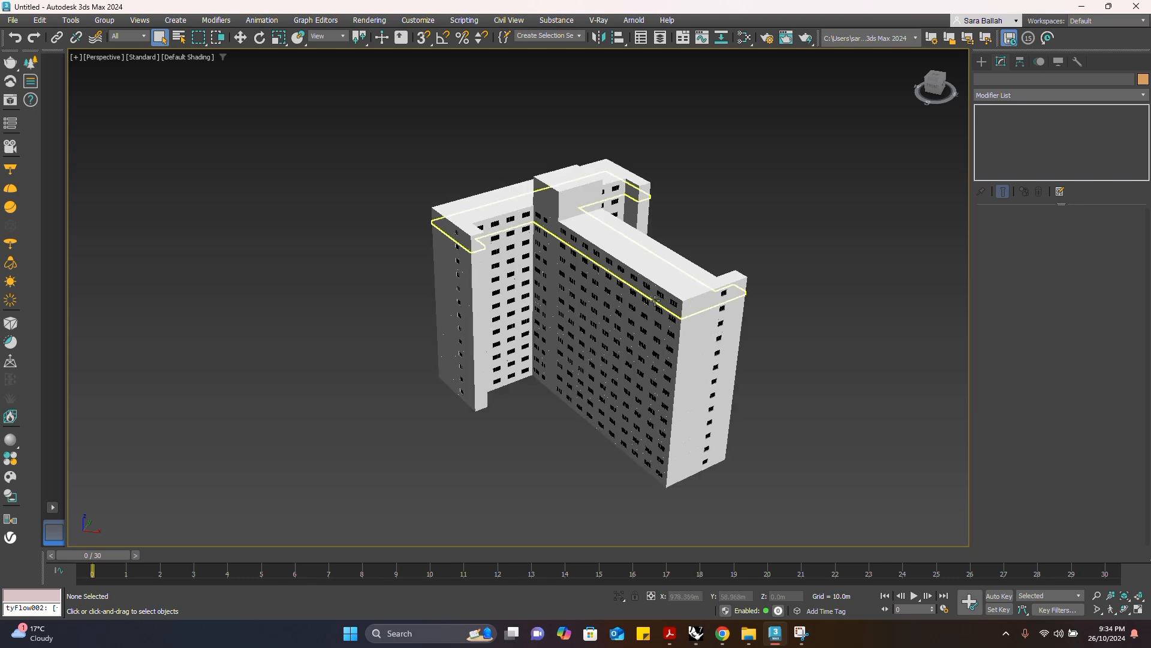
View the building from above and trace its simplified T-shaped footprint with a closed Line spline, starting at the west corner
left_click(937, 77)
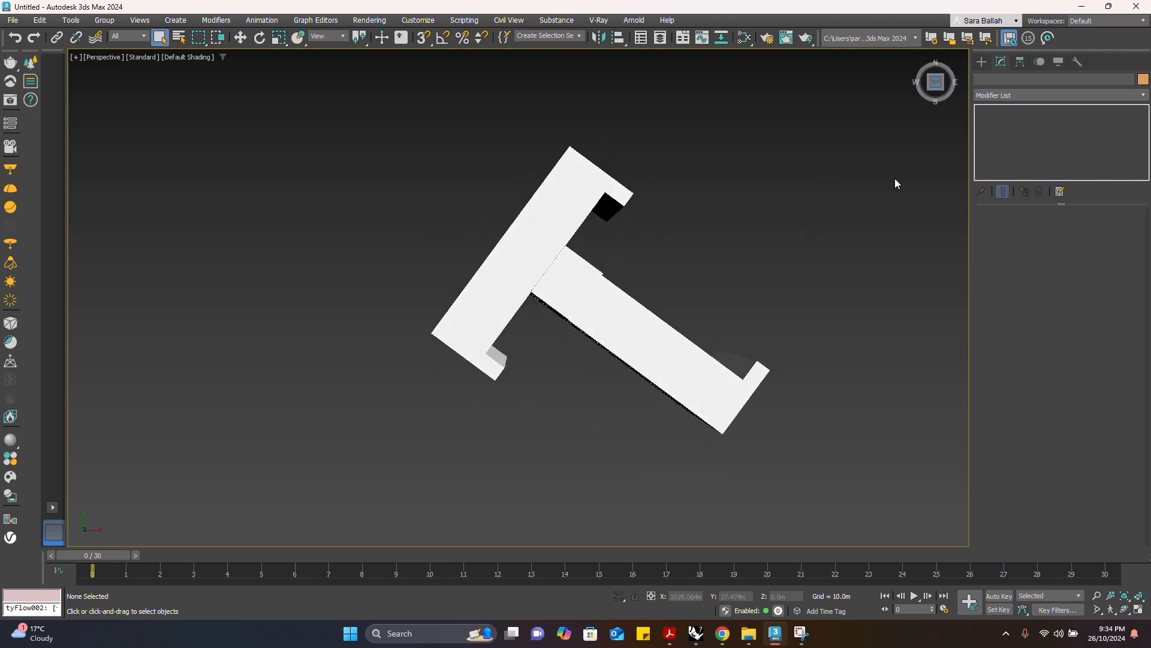
left_click(983, 63)
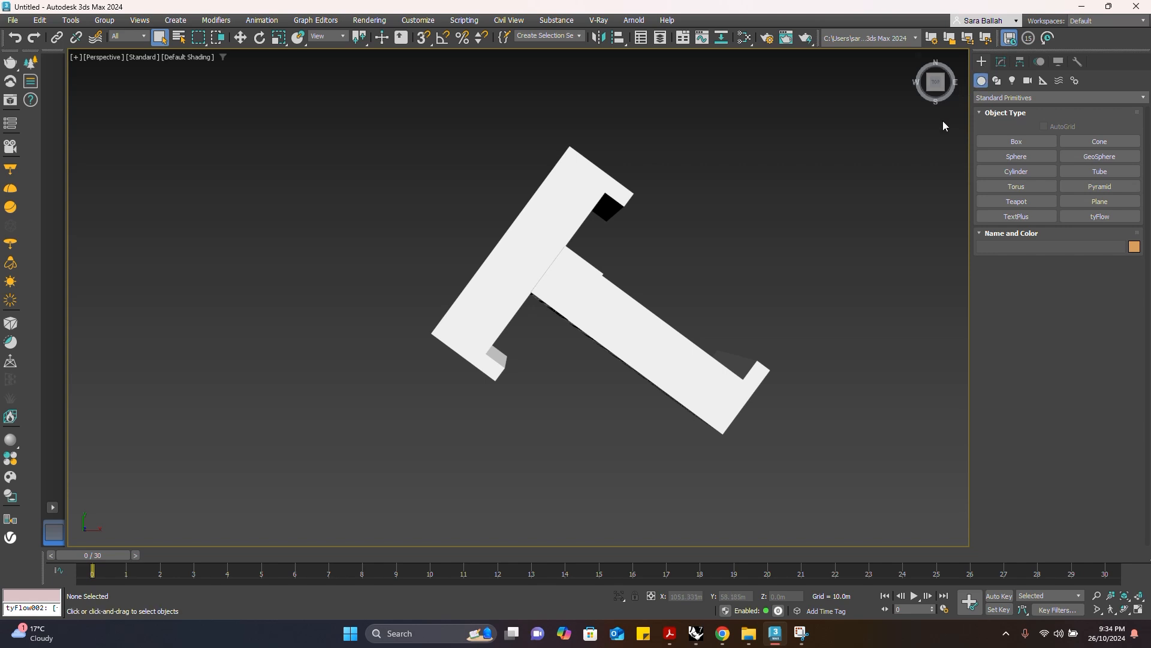
left_click(997, 82)
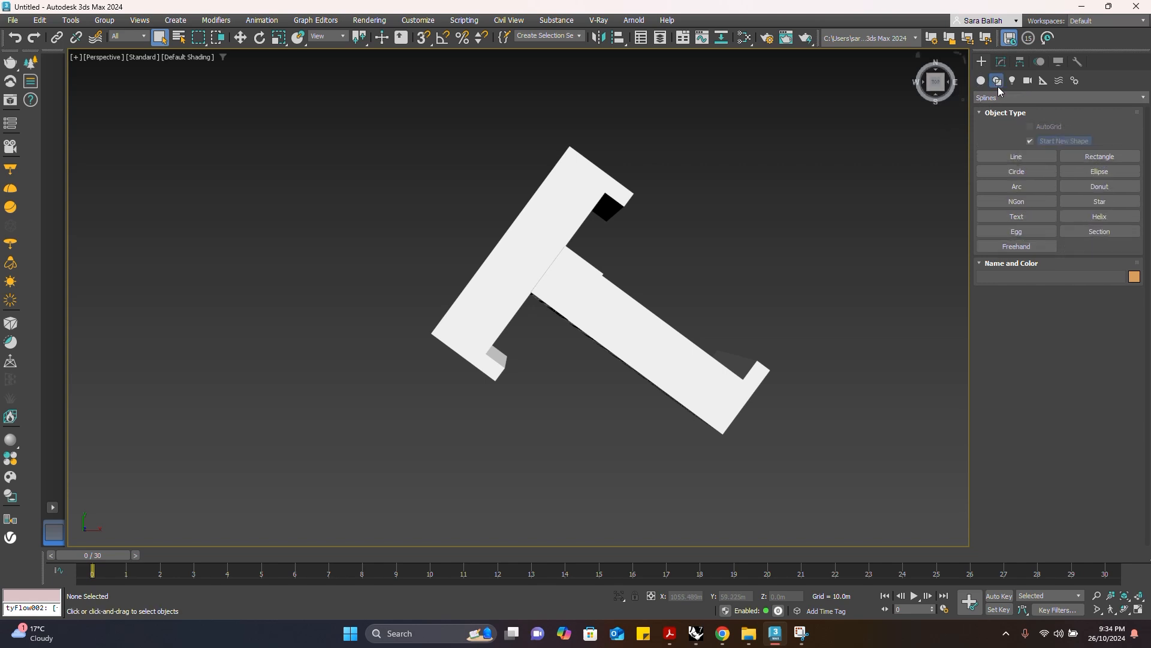
left_click(1016, 155)
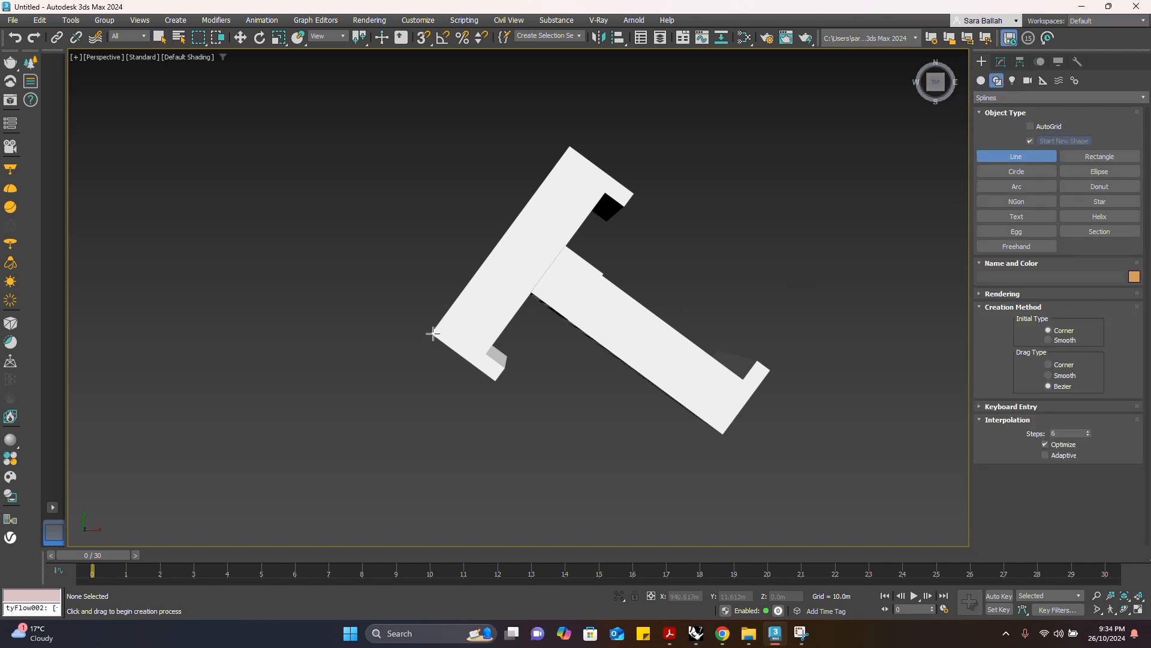
left_click(432, 333)
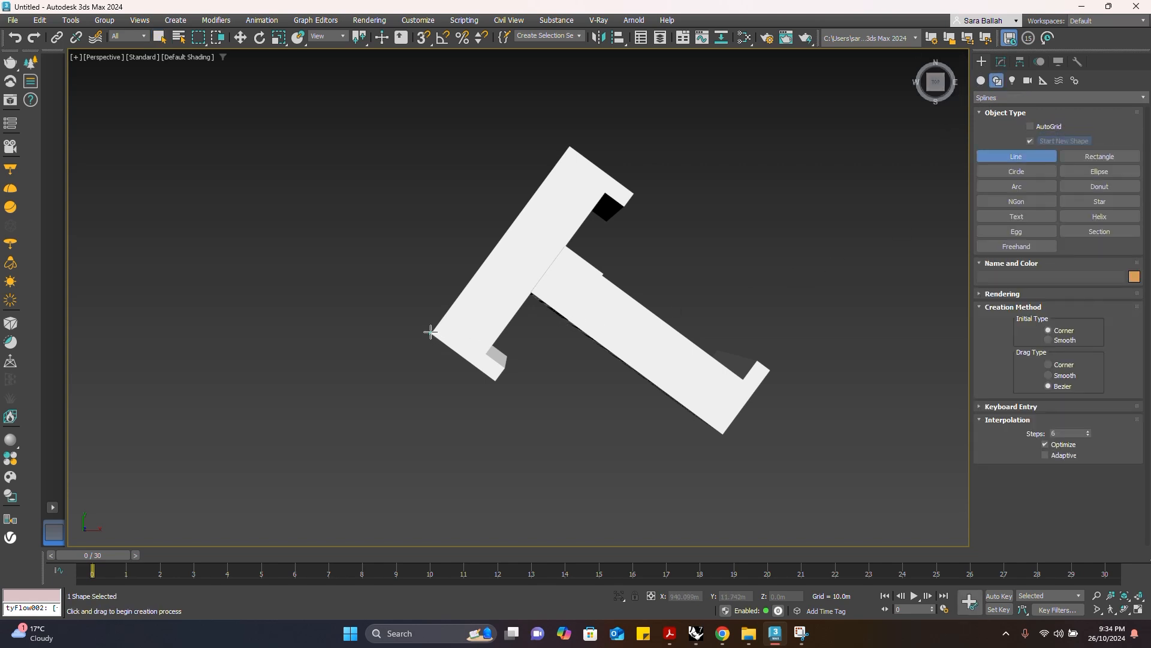
left_click(570, 149)
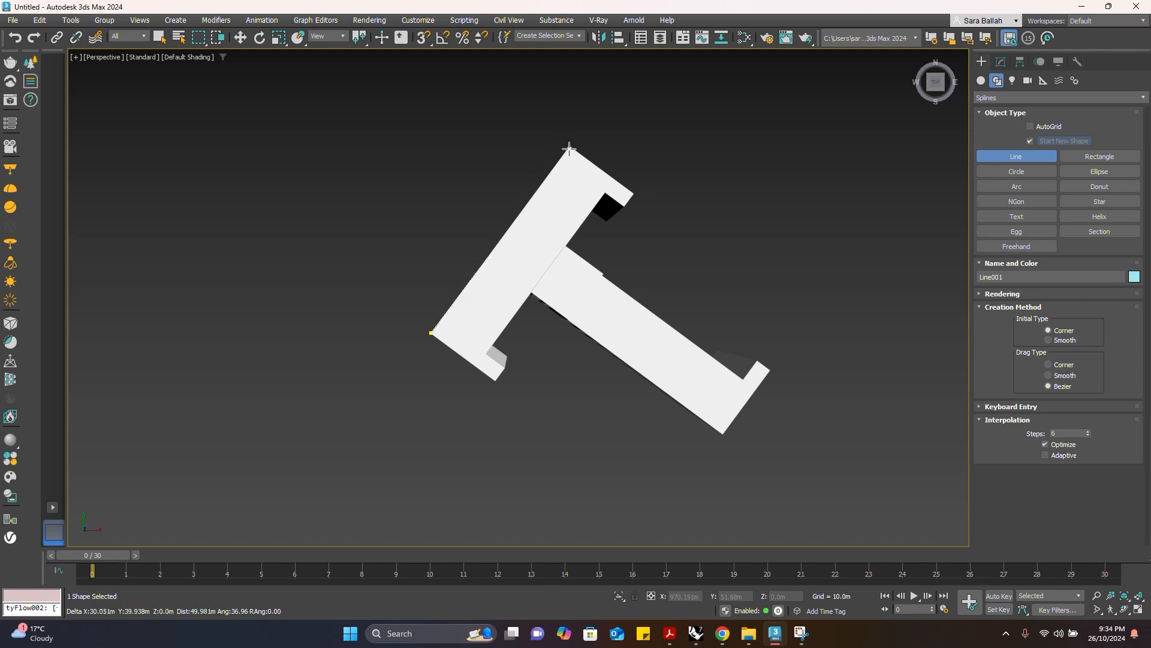
left_click(611, 179)
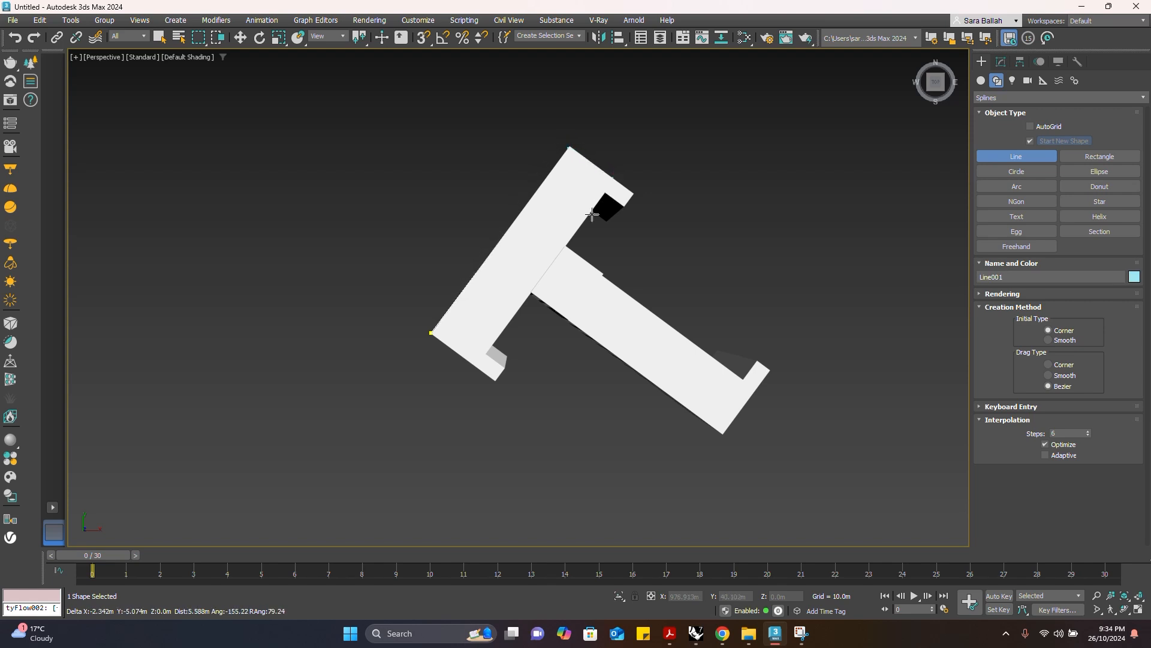
left_click(564, 246)
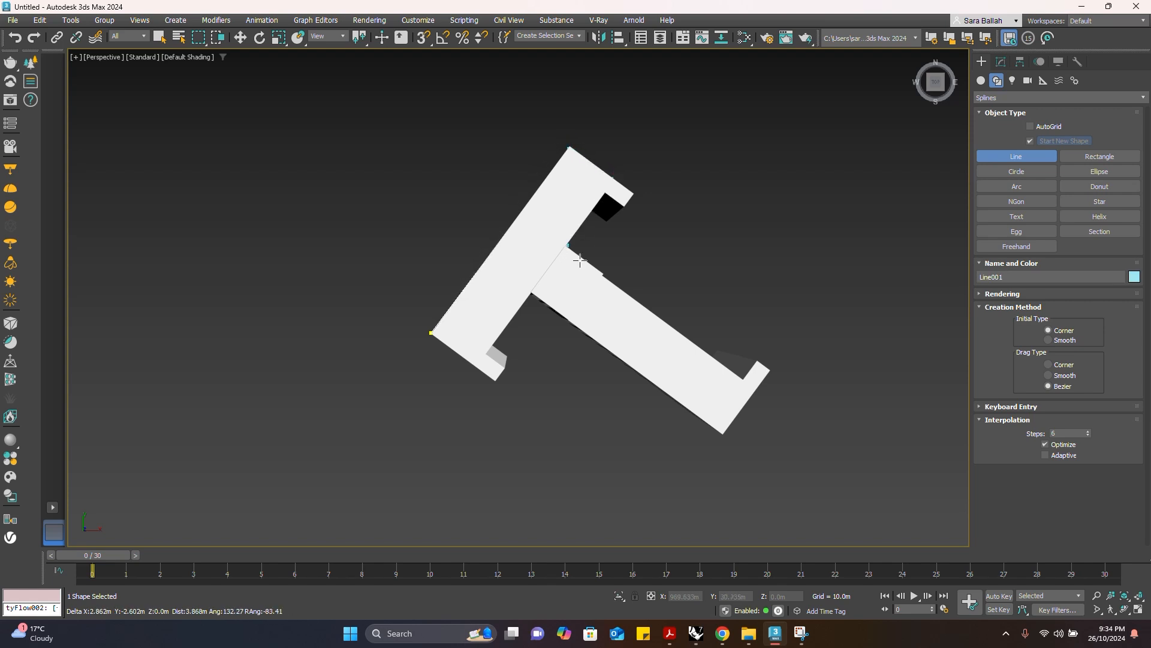
left_click(753, 389)
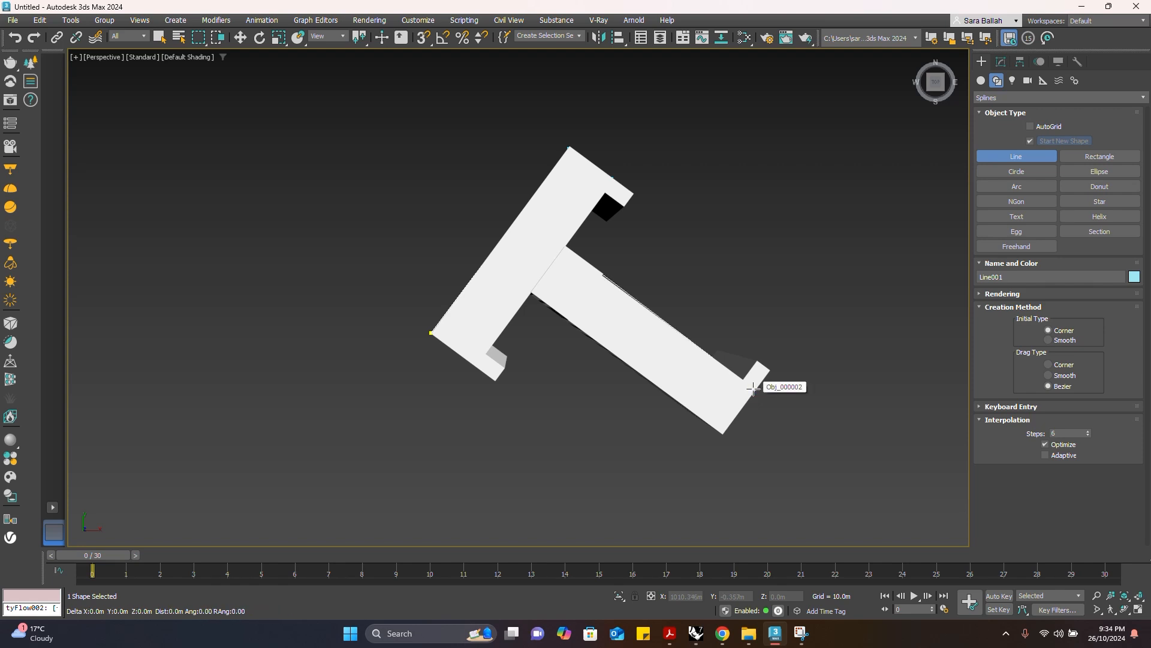
left_click(722, 436)
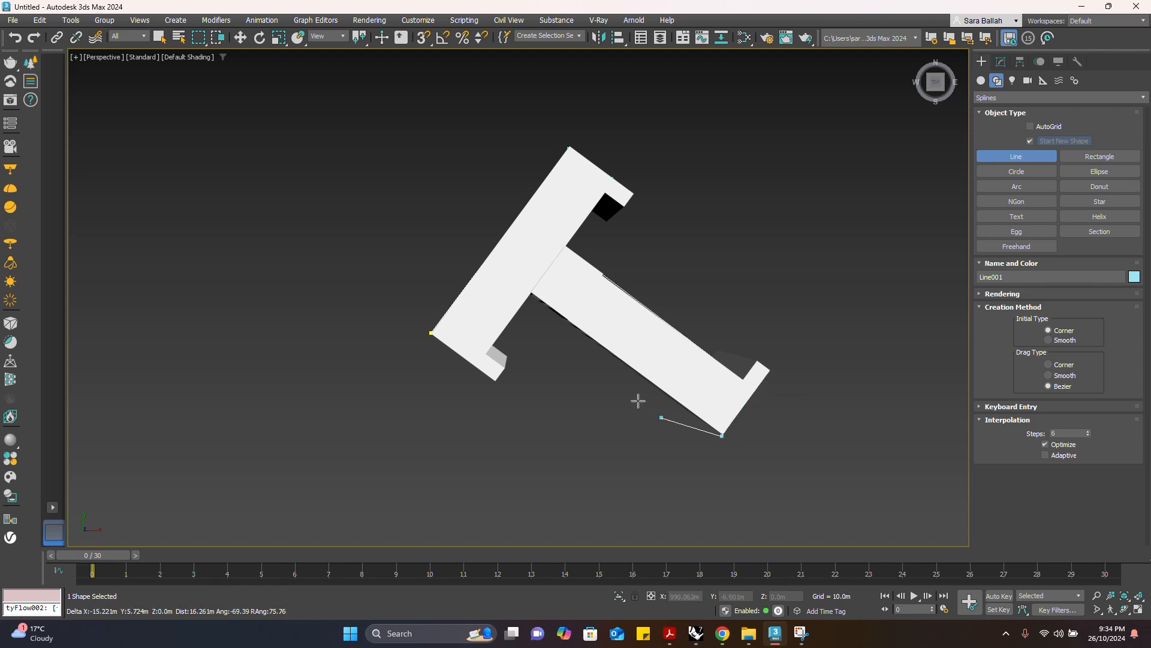
left_click(532, 295)
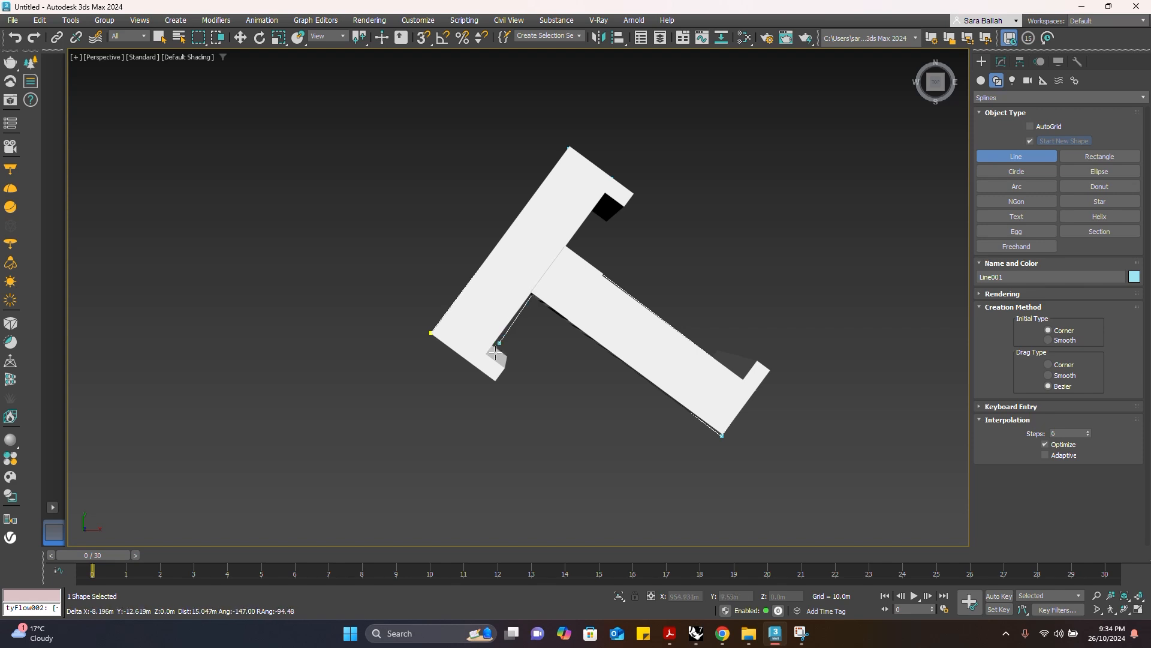
left_click(477, 367)
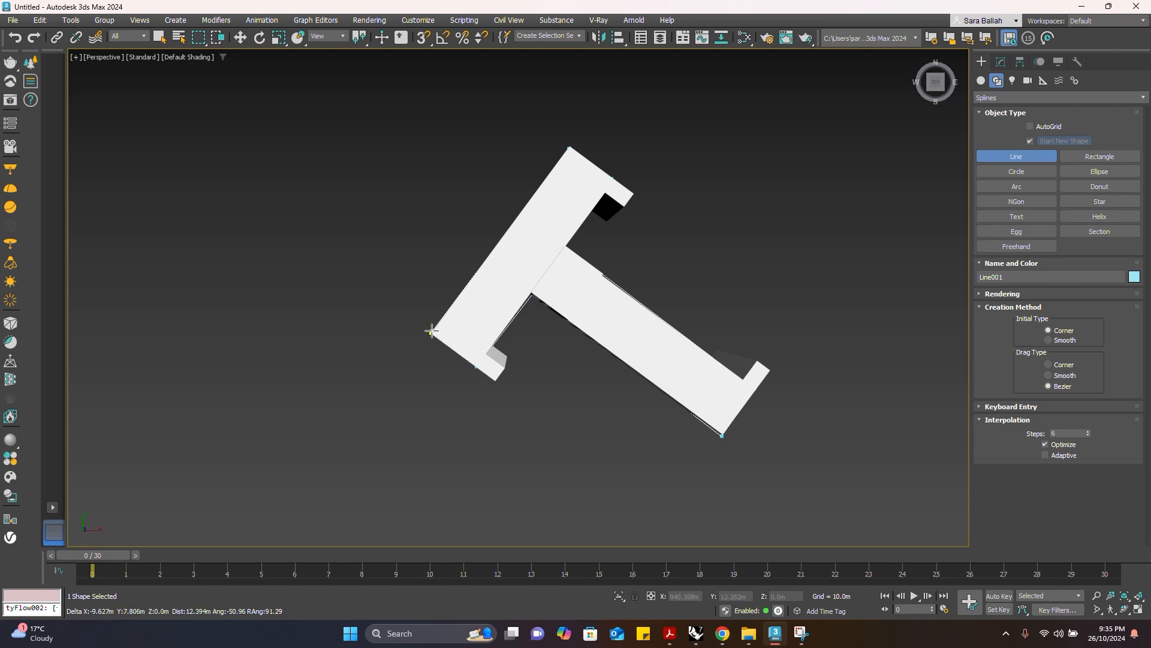
left_click(431, 330)
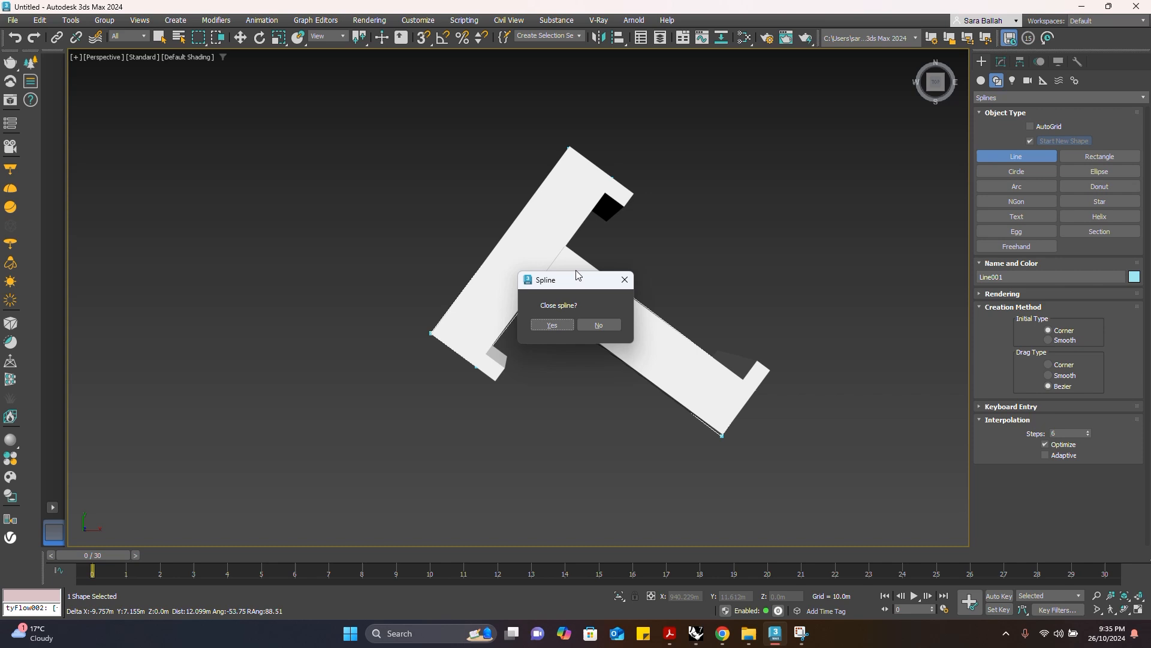
left_click(553, 328)
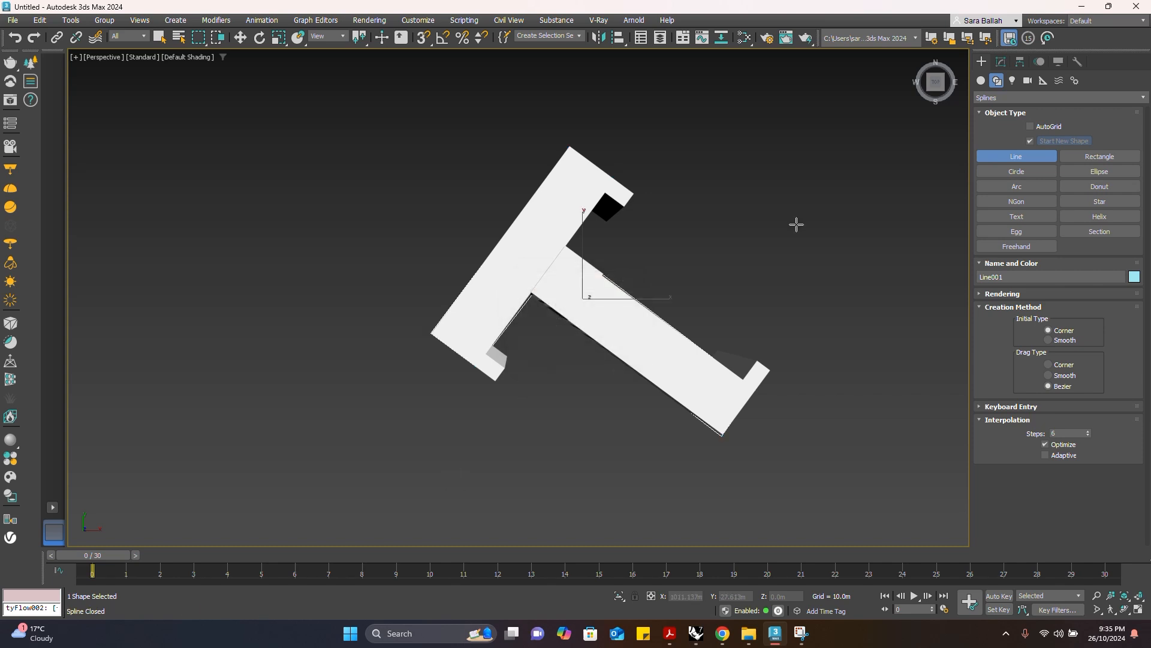
Move the footprint spline along the Y axis to about 50.6 m, offset from the building
left_click(240, 37)
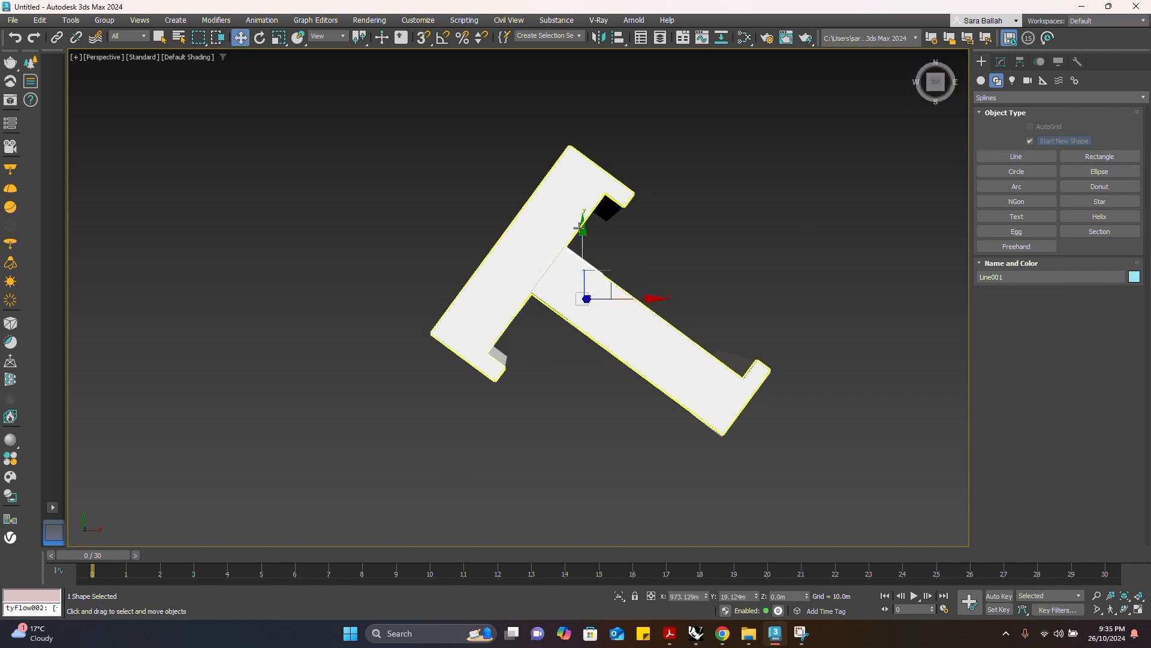
left_click_drag(576, 217, 576, 64)
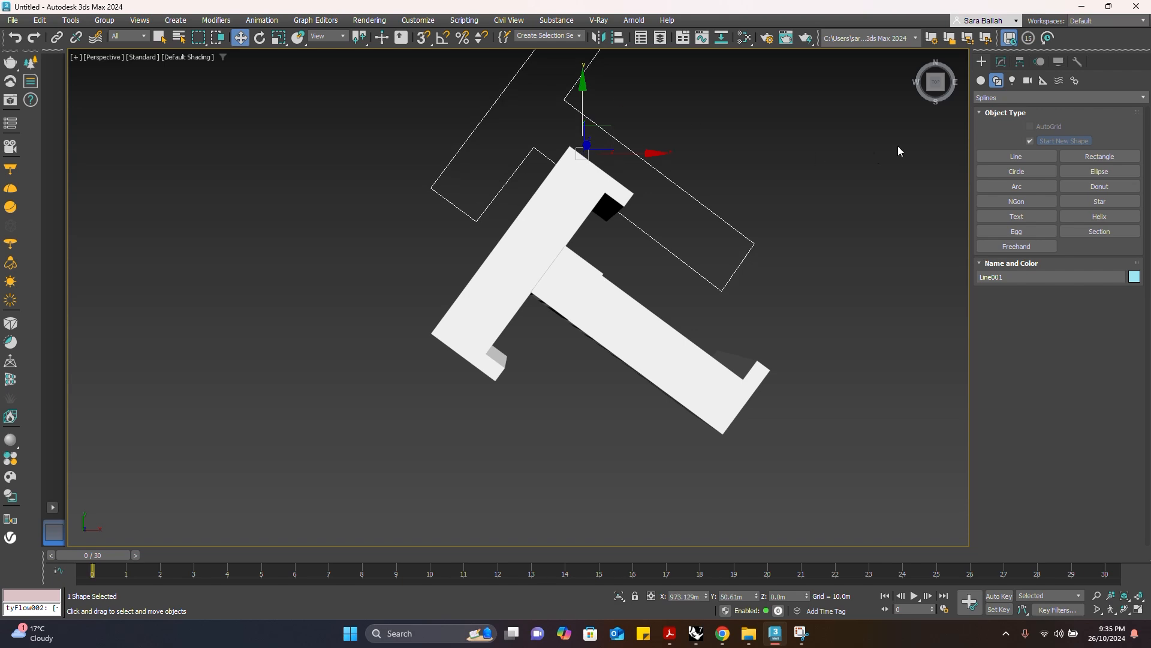
Move the footprint spline farther along the Y axis to about 67.8 m, clear of the building
scroll(731, 186, "down", 4)
scroll(764, 157, "up", 2)
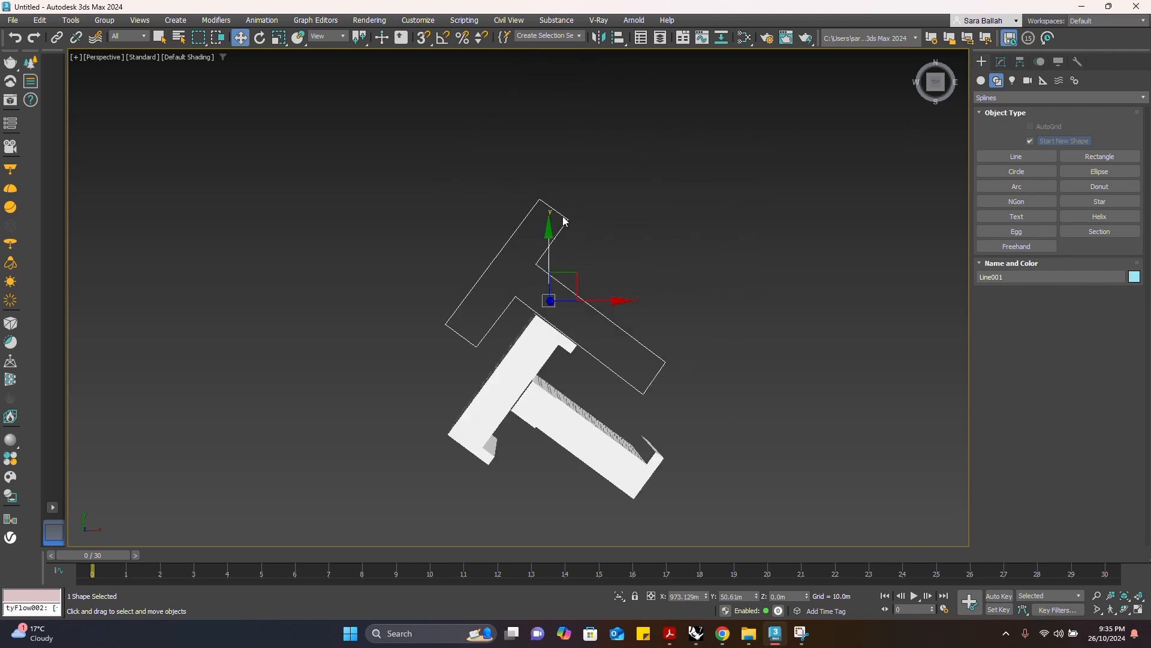
left_click_drag(549, 230, 553, 179)
left_click_drag(936, 88, 905, 146)
scroll(518, 472, "down", 3)
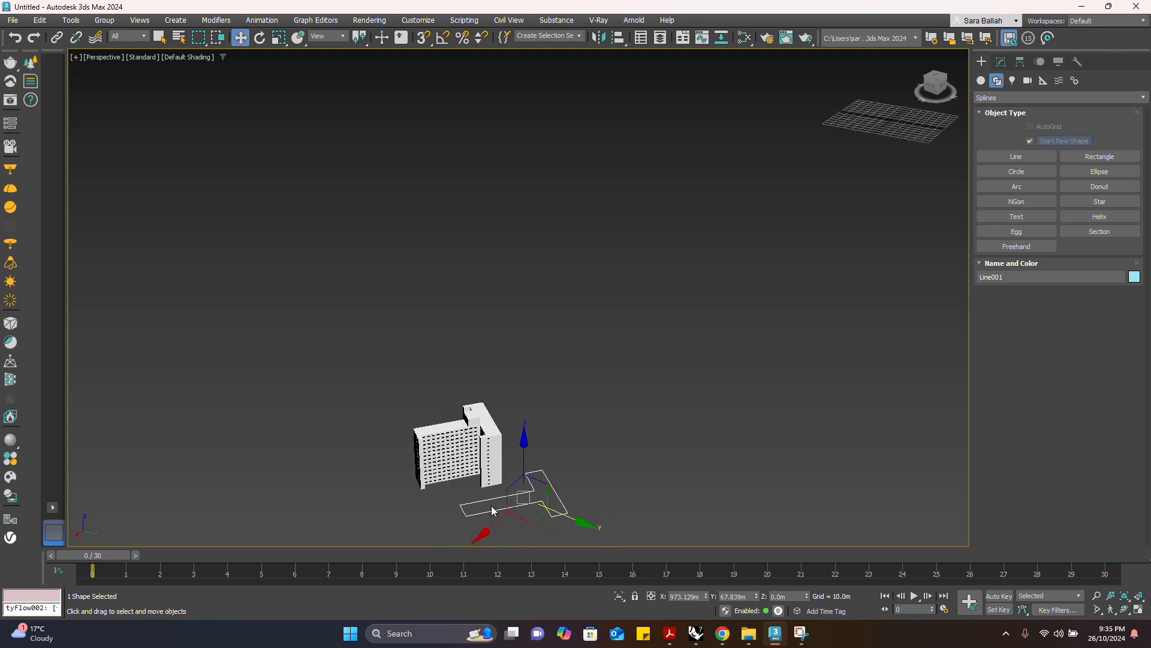
scroll(441, 524, "up", 3)
scroll(446, 510, "down", 4)
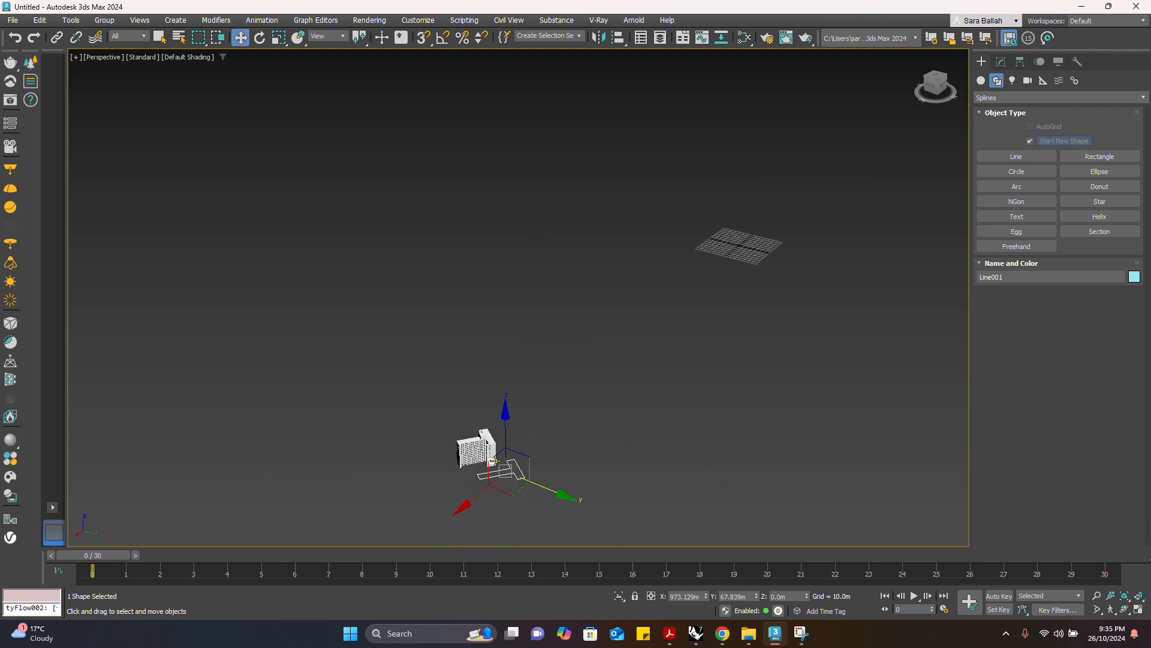
scroll(462, 507, "up", 2)
scroll(479, 401, "up", 1)
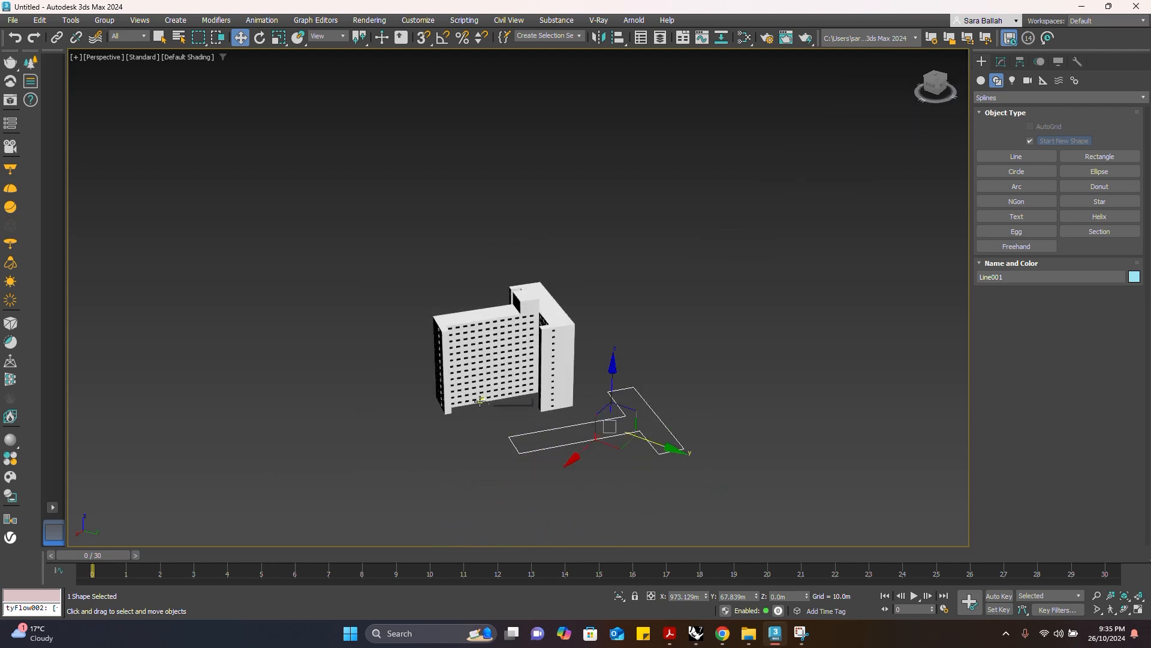
scroll(480, 400, "up", 2)
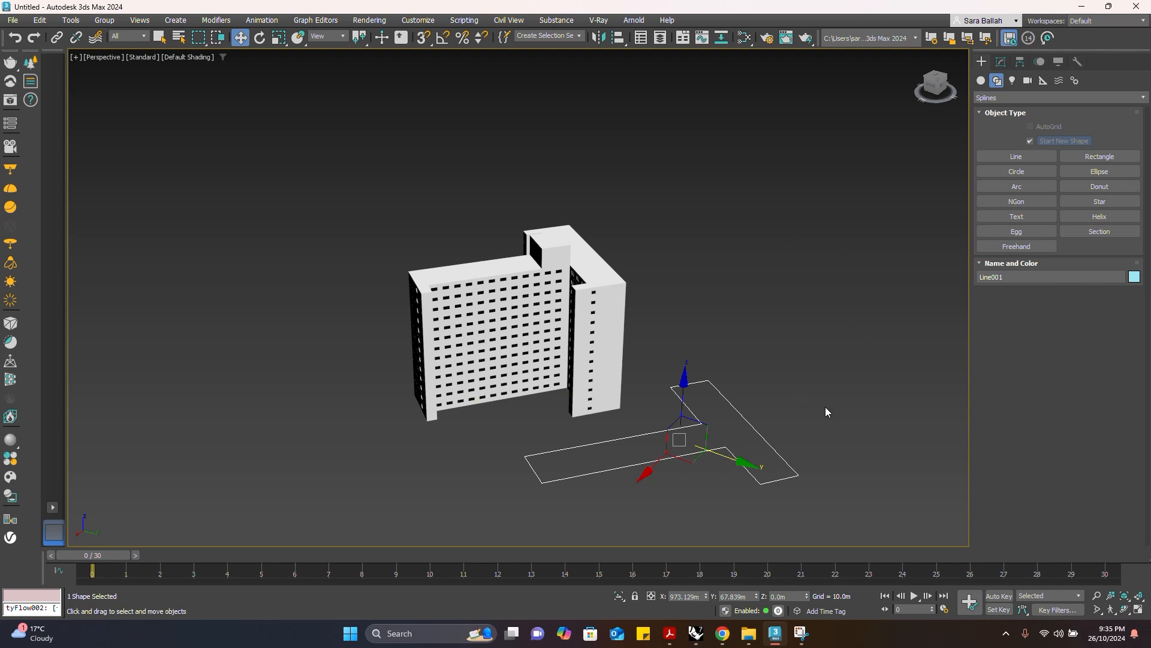
Apply a Bevel modifier to the footprint spline to turn it into a solid T-shaped block
left_click(1001, 62)
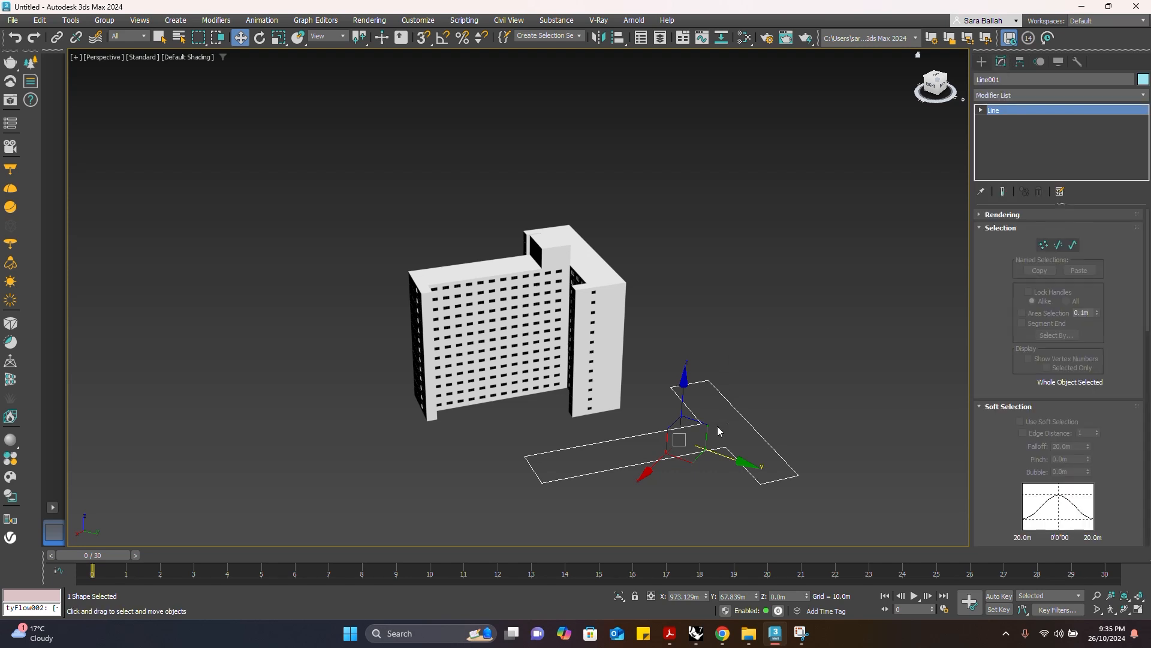
left_click(1030, 91)
type("be")
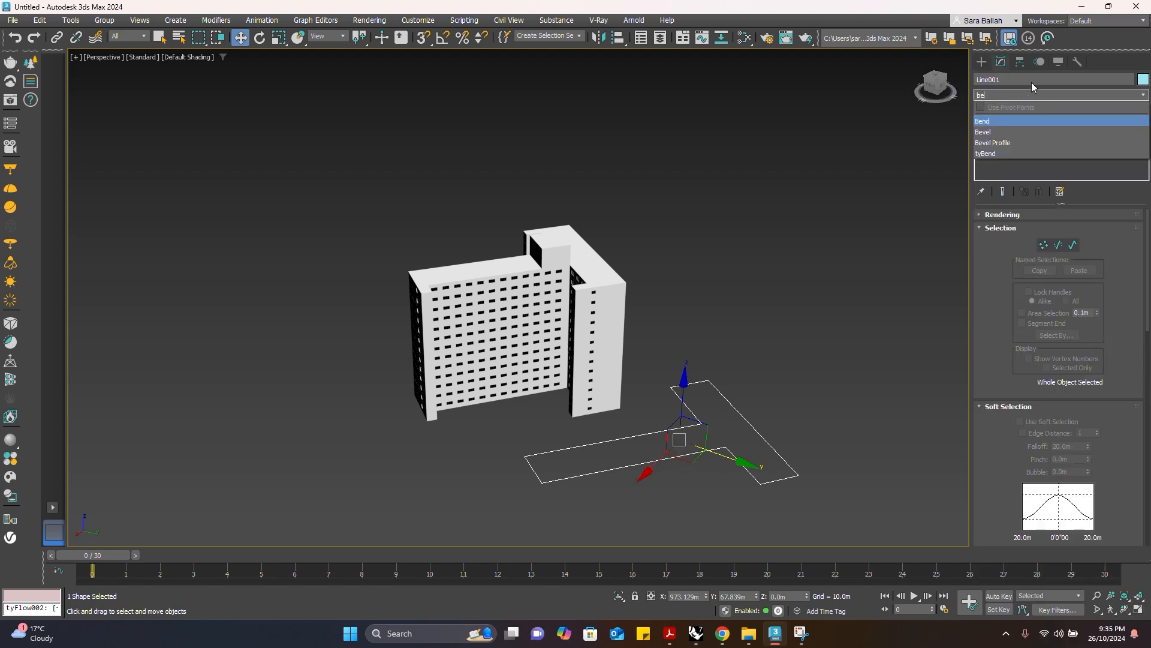
type("ve")
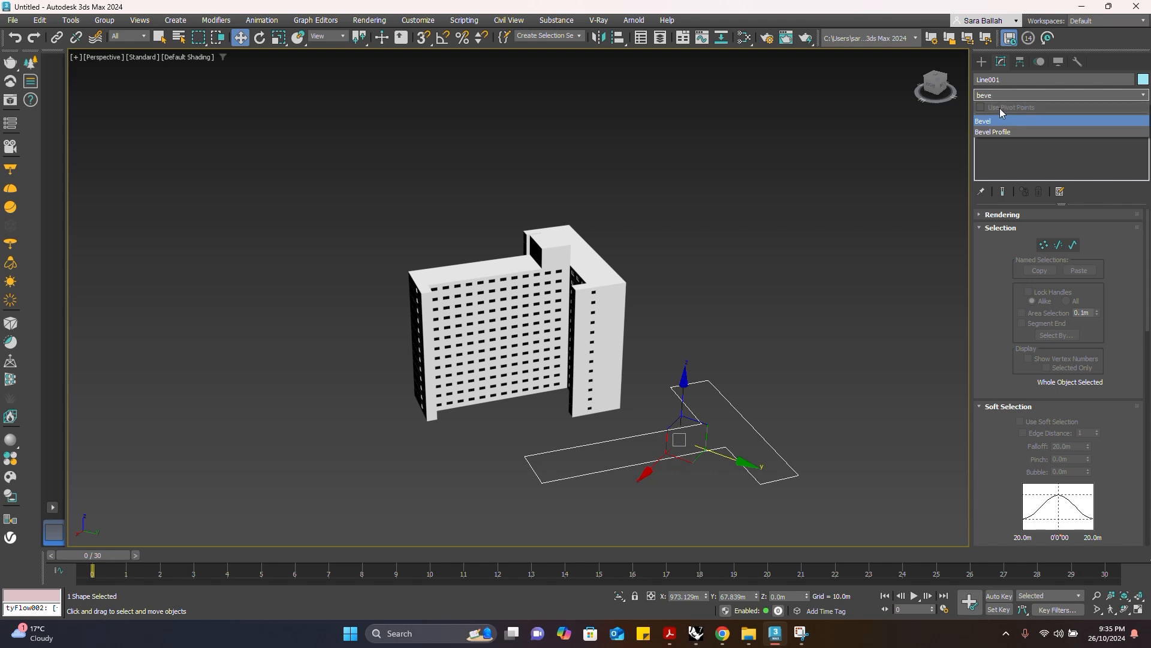
left_click(995, 120)
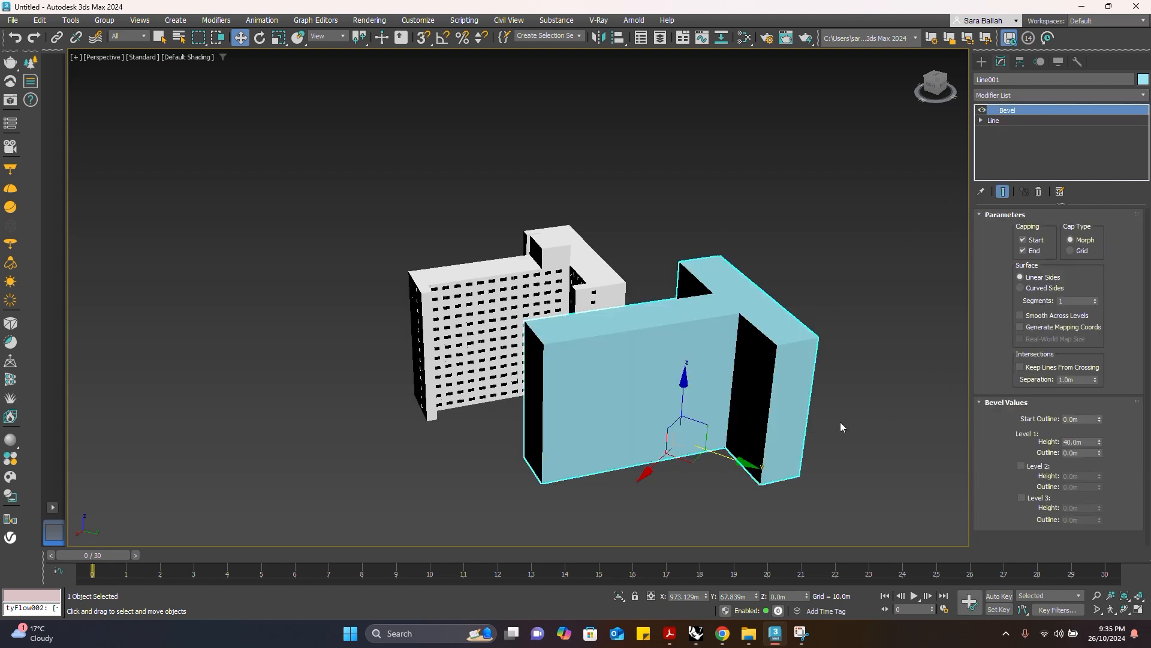
left_click_drag(933, 83, 926, 90)
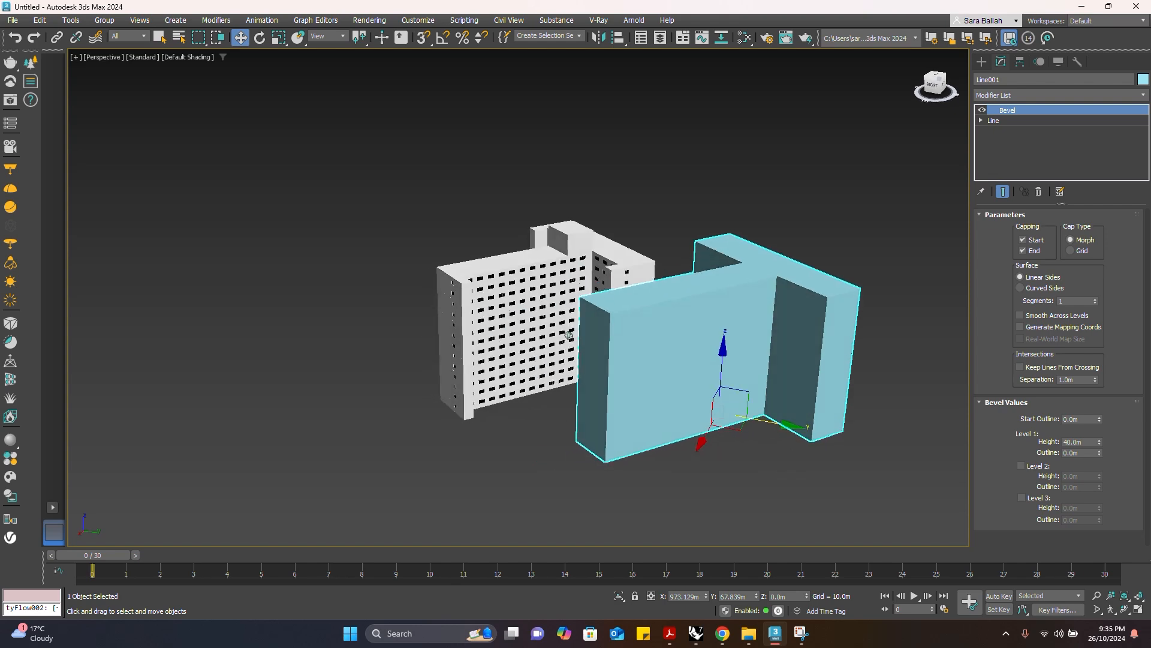
double_click(1084, 442)
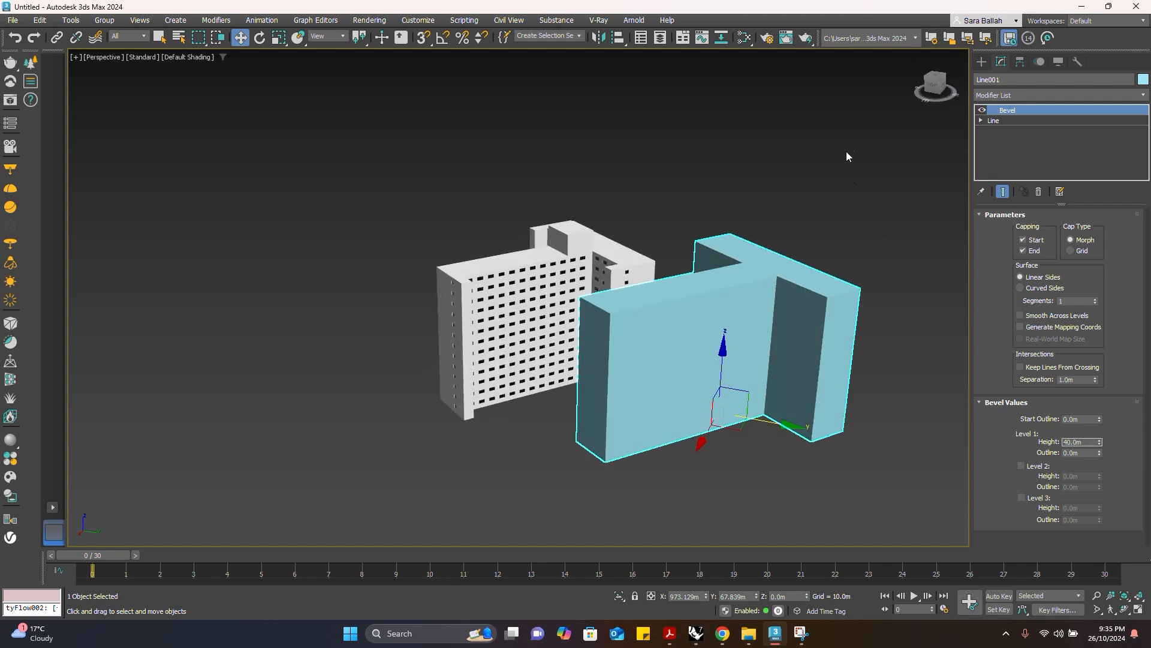
Select the imported detailed building beside the T-shaped block and delete it
left_click_drag(934, 84, 924, 90)
middle_click_drag(568, 335, 576, 408, "alt")
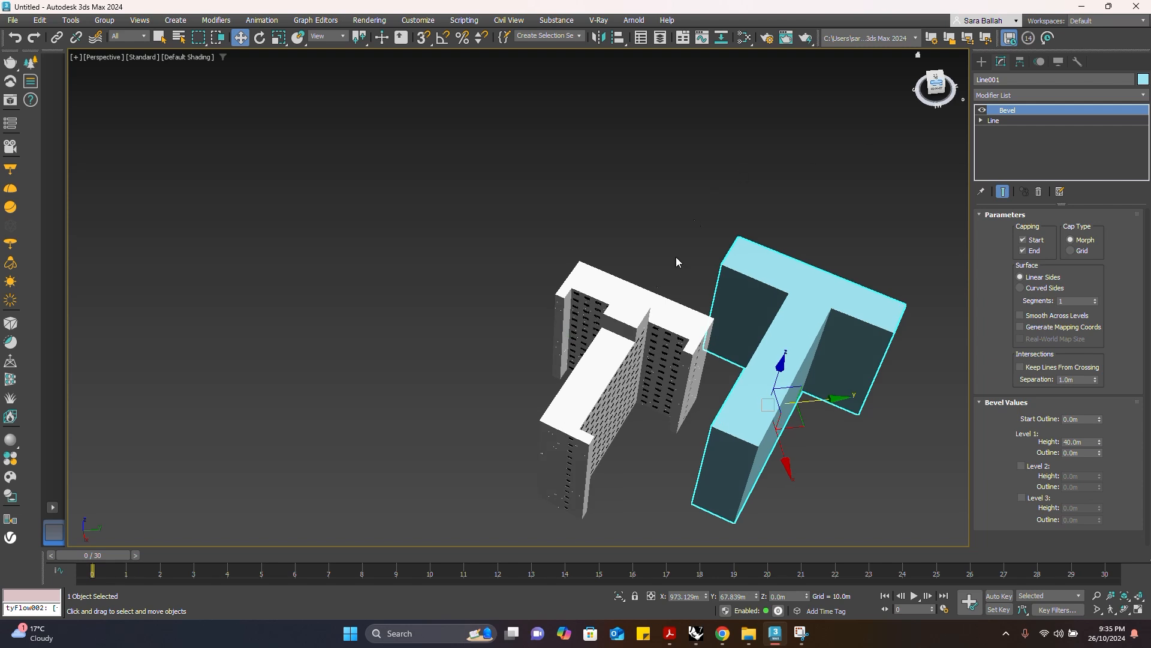
scroll(647, 314, "down", 5)
left_click_drag(935, 83, 921, 99)
left_click(690, 460)
left_click_drag(652, 437, 589, 325)
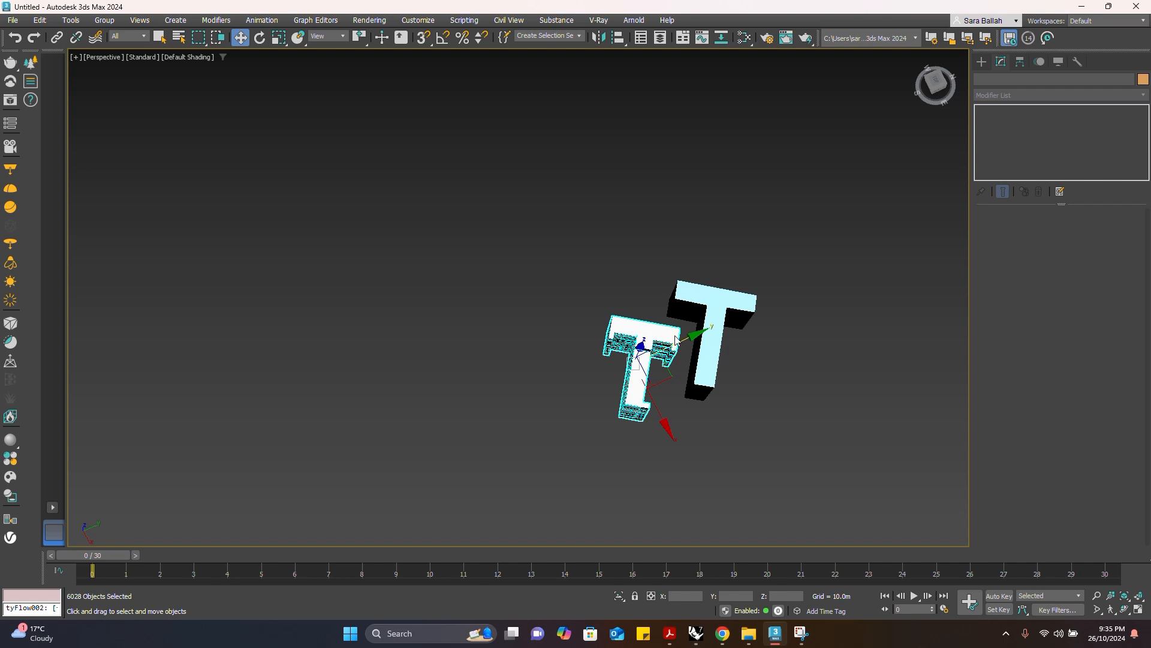
key("Delete")
Delete the leftover building fragments and stray pieces beside the T-shaped block
scroll(676, 337, "up", 4)
left_click_drag(690, 447, 666, 402)
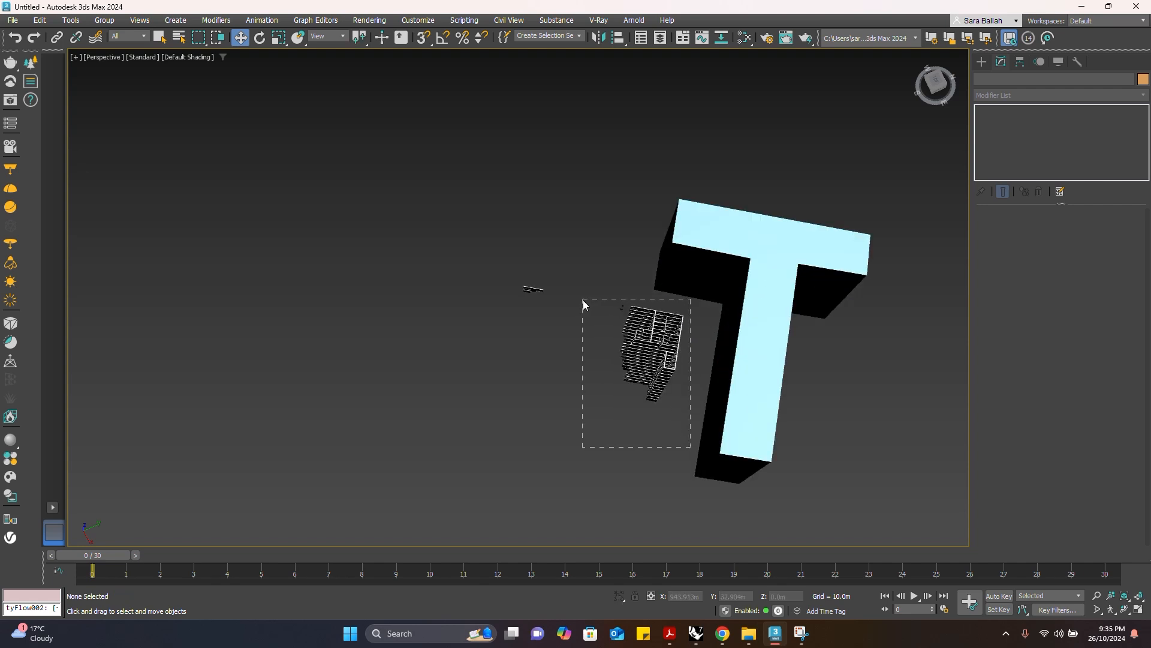
left_click_drag(583, 300, 582, 299)
key("Delete")
left_click_drag(604, 393, 430, 261)
key("Delete")
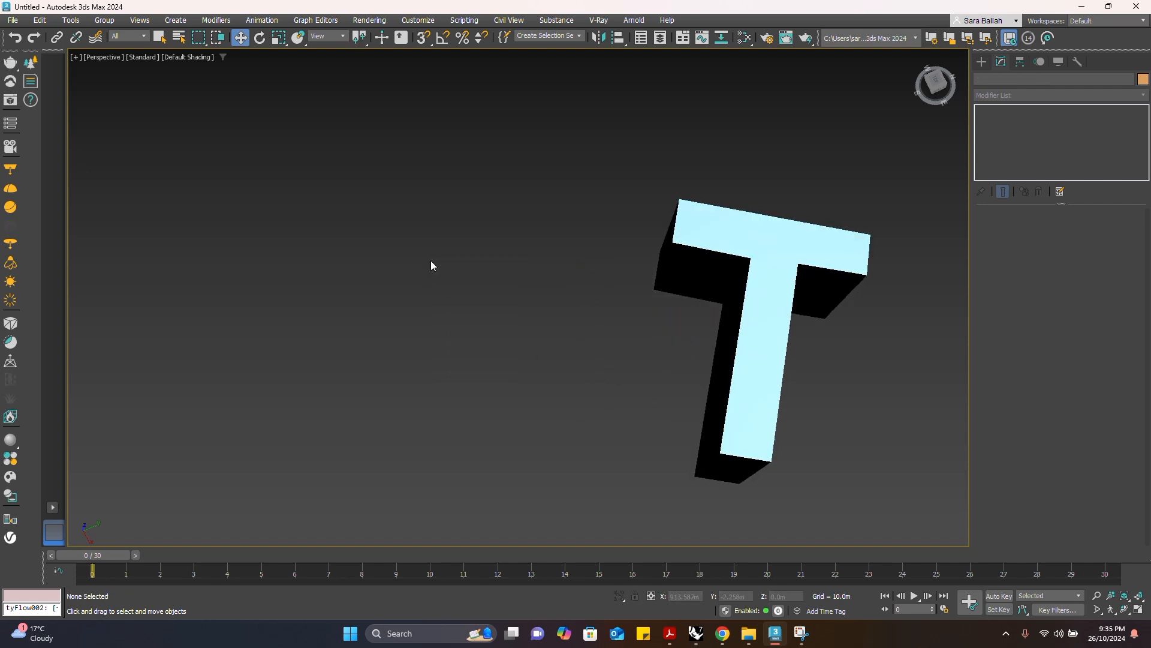
Create a box in front of the T-shaped block, about 11.8 m long, 10.5 m wide and 5.6 m high
left_click_drag(931, 88, 967, 60)
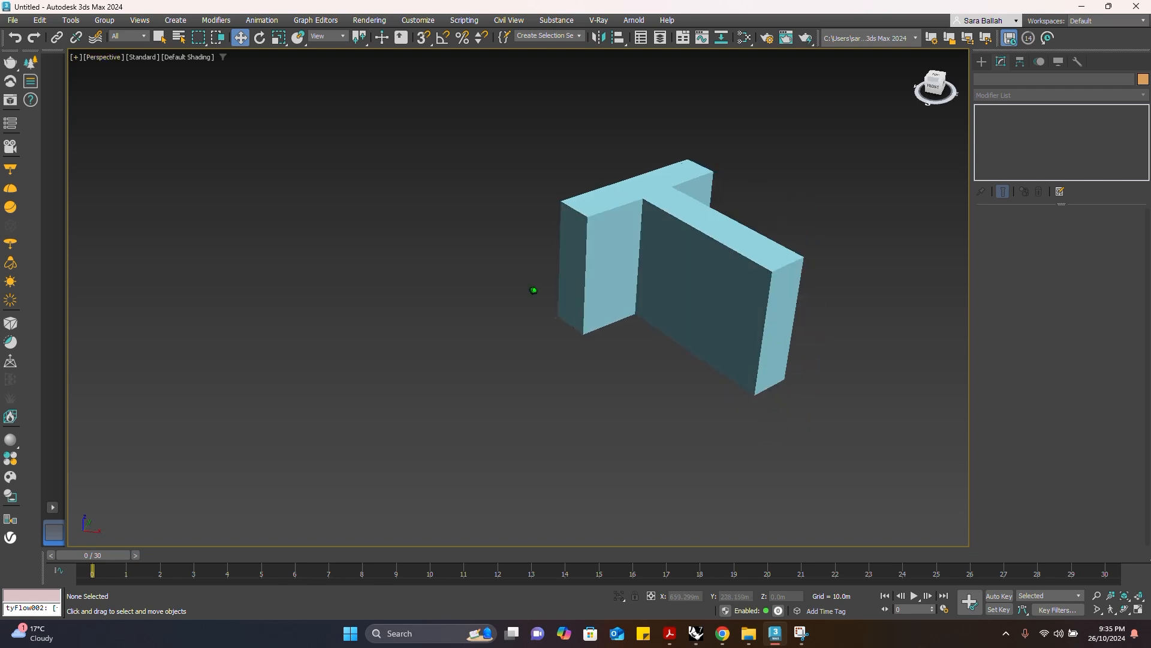
scroll(758, 224, "down", 2)
scroll(758, 224, "up", 4)
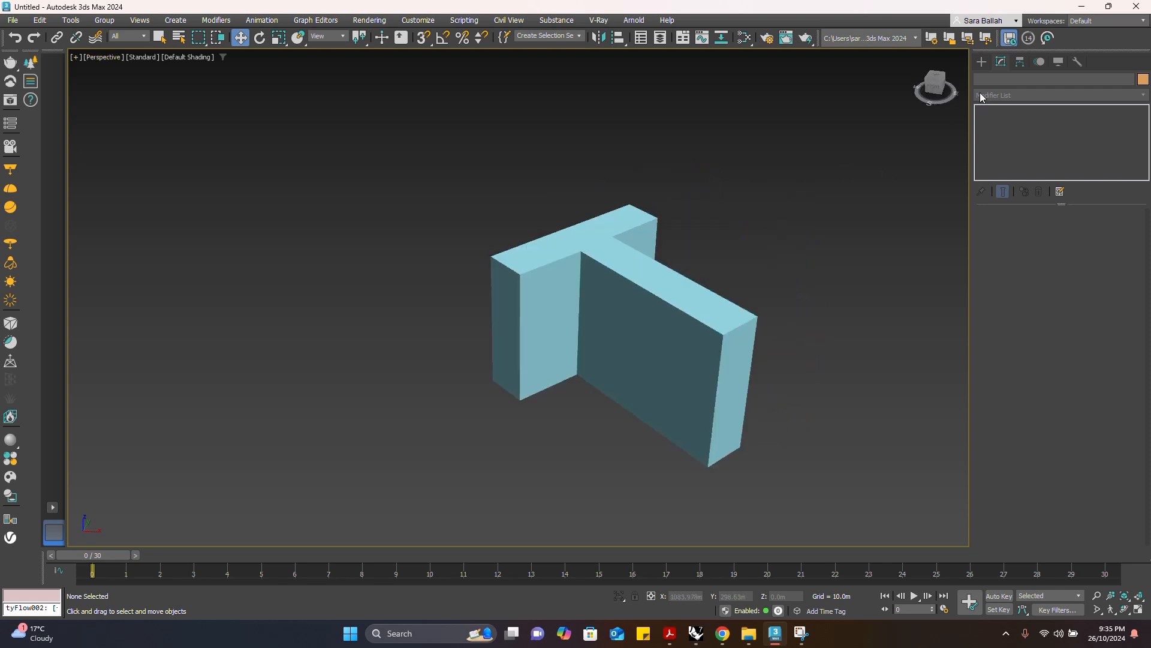
left_click(982, 62)
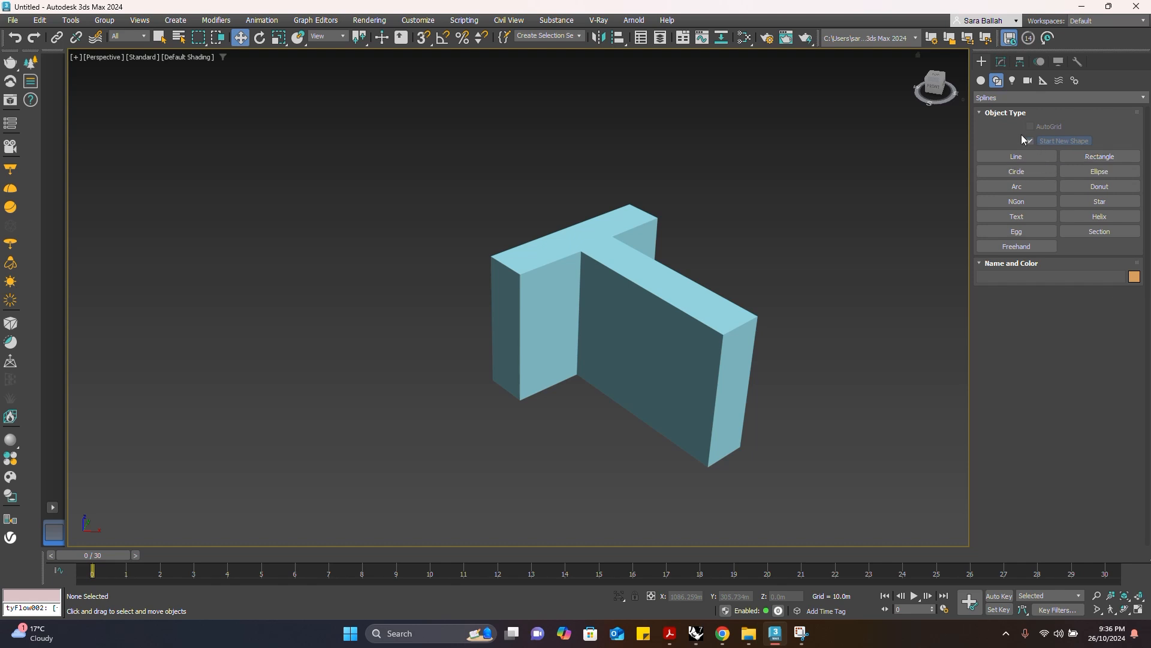
left_click(981, 80)
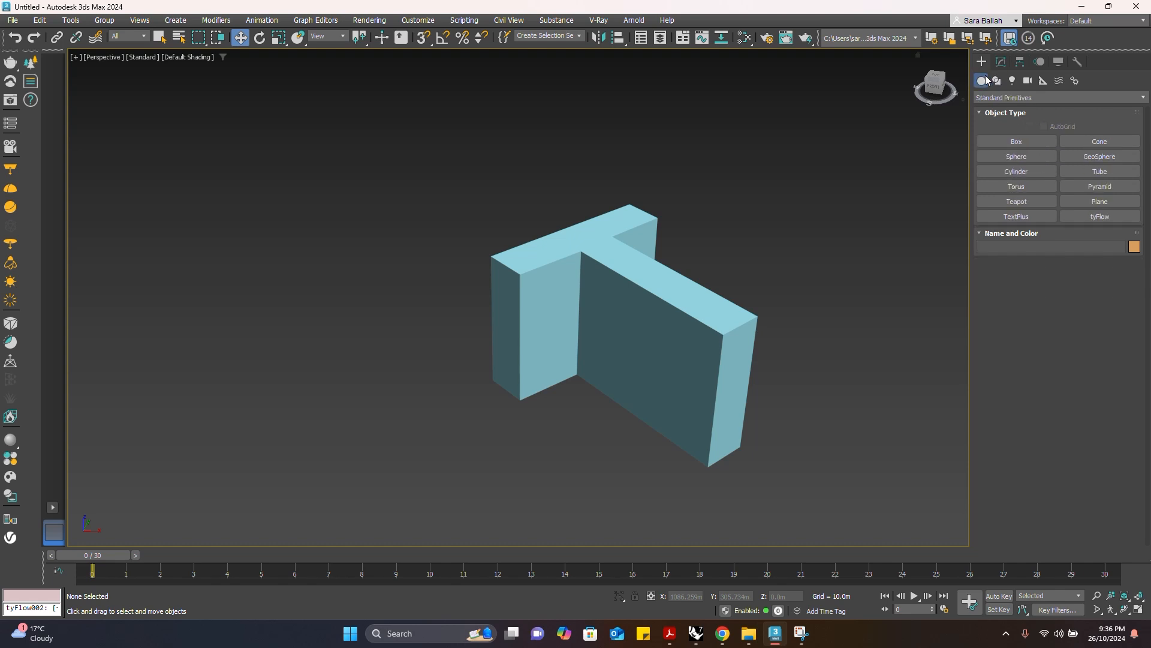
left_click(1018, 142)
left_click_drag(573, 462, 588, 511)
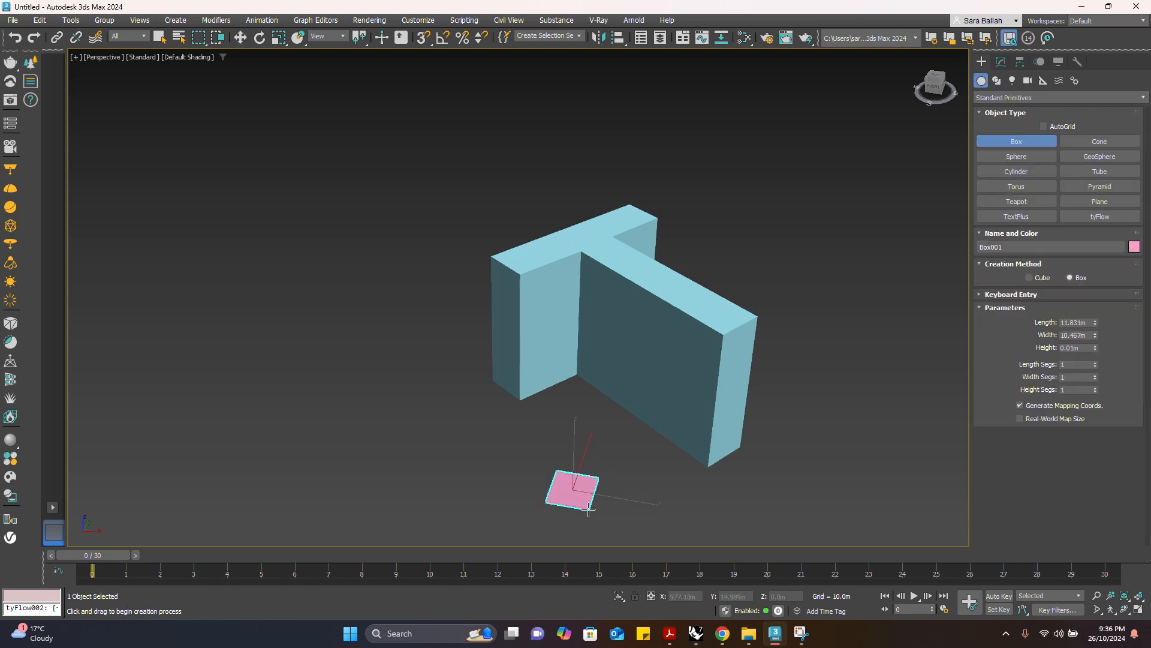
left_click(591, 493)
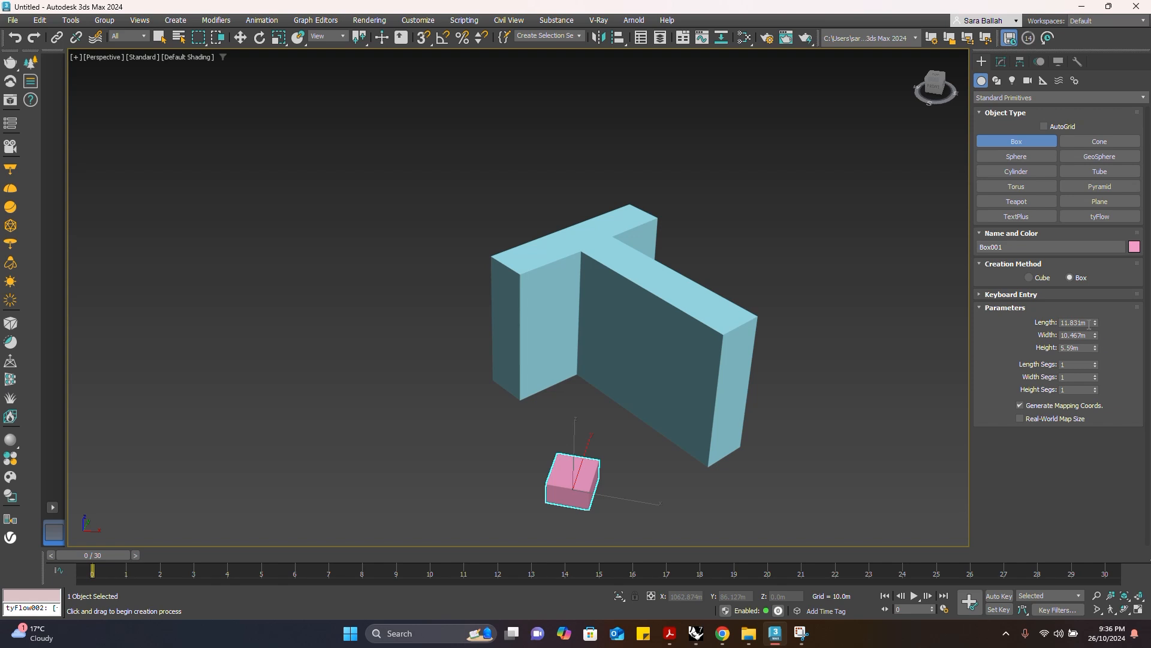
Set the box's length and width to 9 m and its height to 4 m
left_click_drag(1090, 324, 1036, 324)
type("9")
key("Tab")
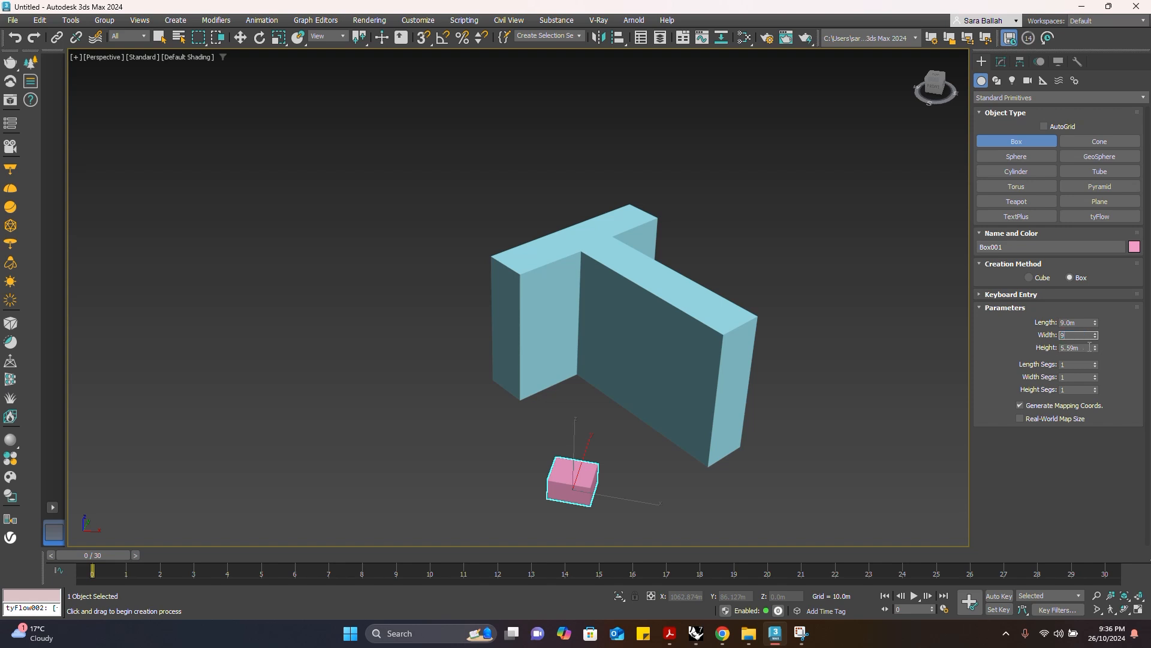
key("Tab")
type("4")
key("Return")
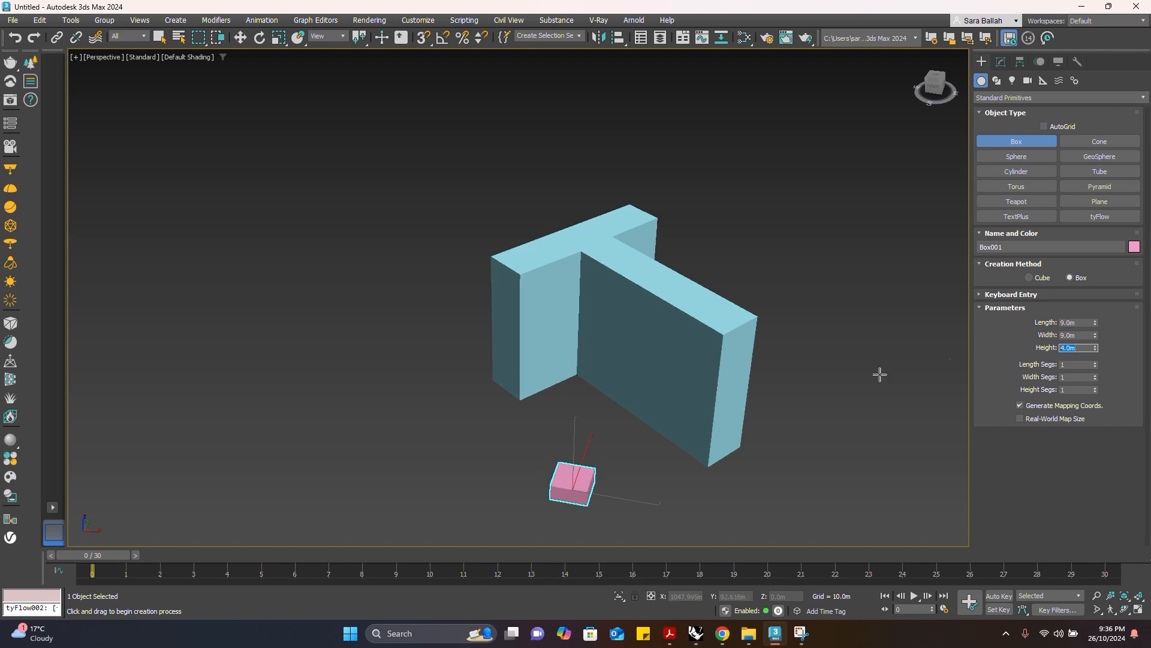
Create a second box beside the first, with length 9 m, width 11 m and height 4 m
scroll(625, 483, "down", 2)
scroll(601, 502, "up", 2)
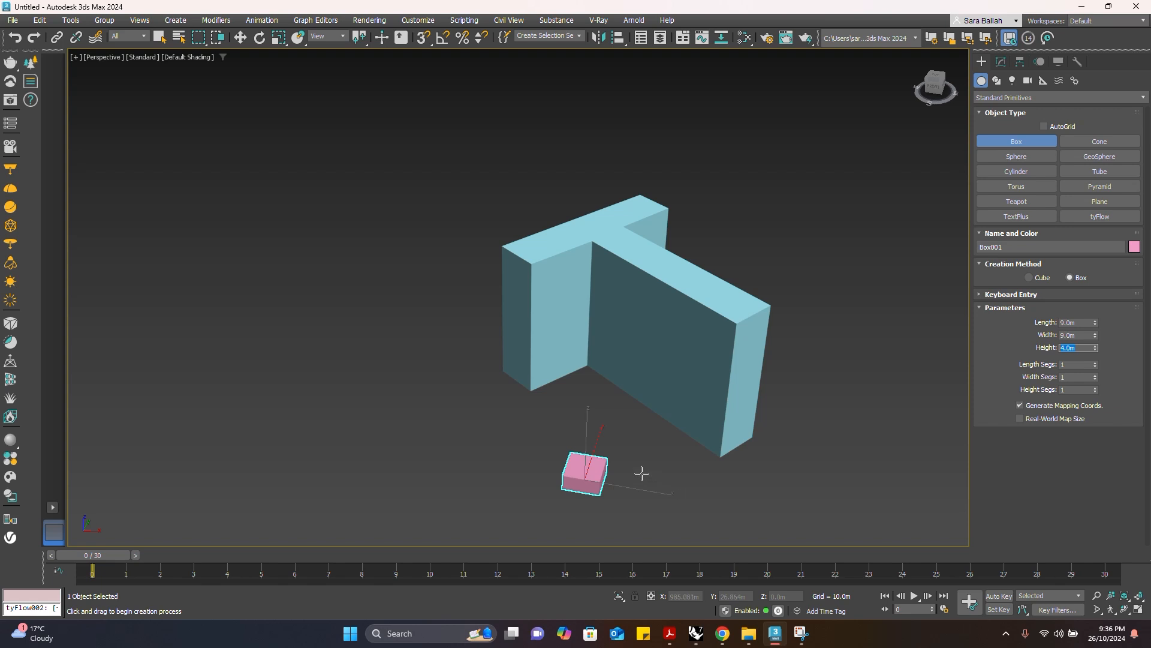
left_click_drag(639, 473, 686, 510)
left_click(688, 495)
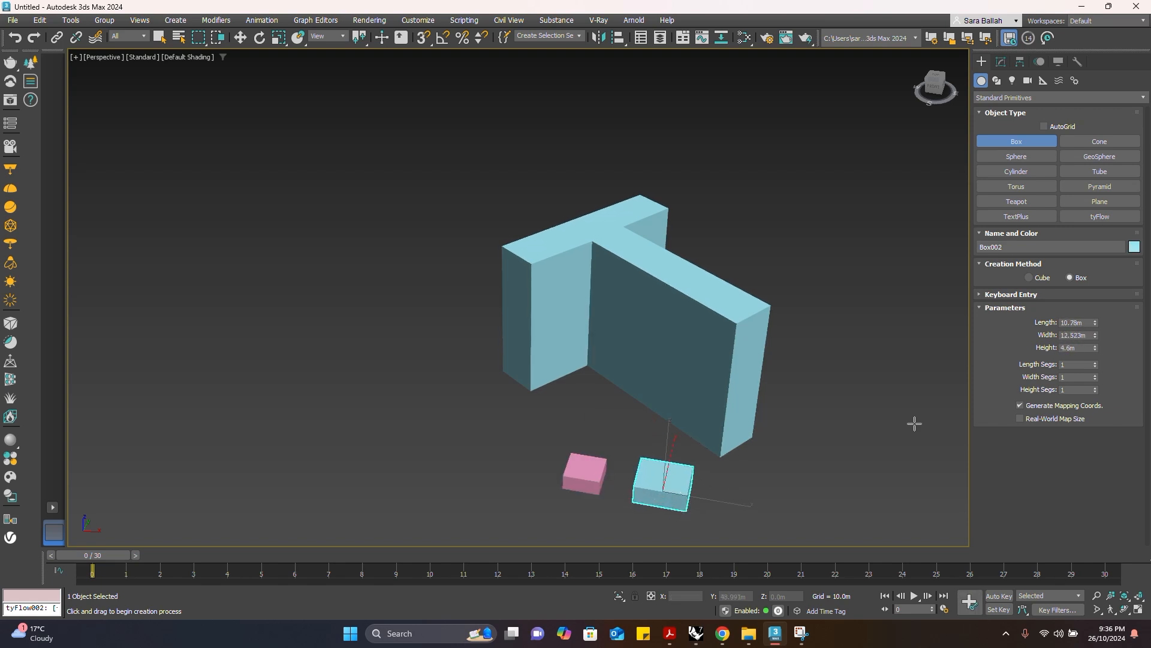
left_click_drag(1089, 323, 1035, 326)
left_click_drag(1088, 336, 1073, 340)
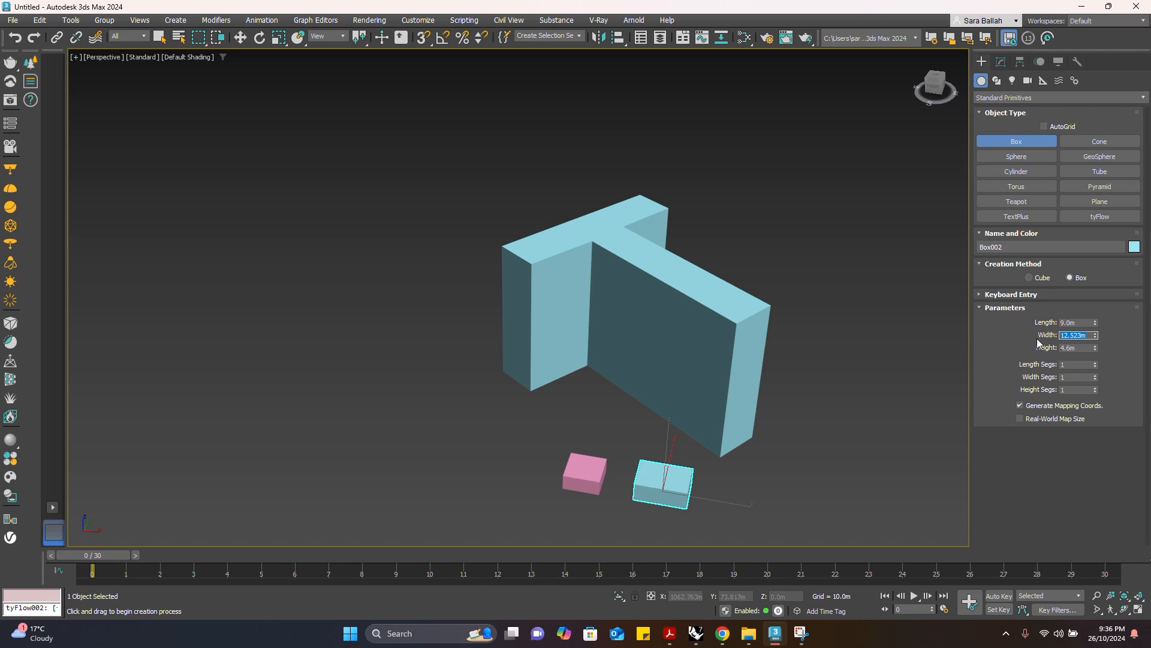
type("11")
left_click_drag(1090, 349, 1031, 348)
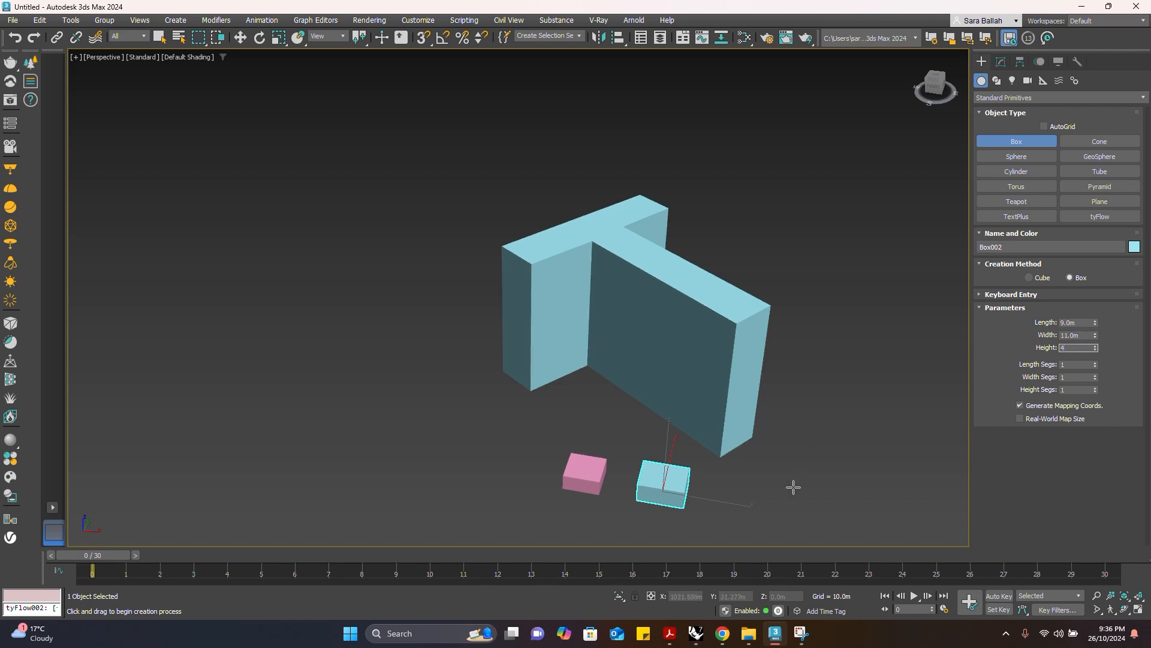
type("4")
key("Return")
Create a third box in line with the other two, with length 9 m, width 15 m and height 4 m
left_click_drag(722, 480, 790, 507)
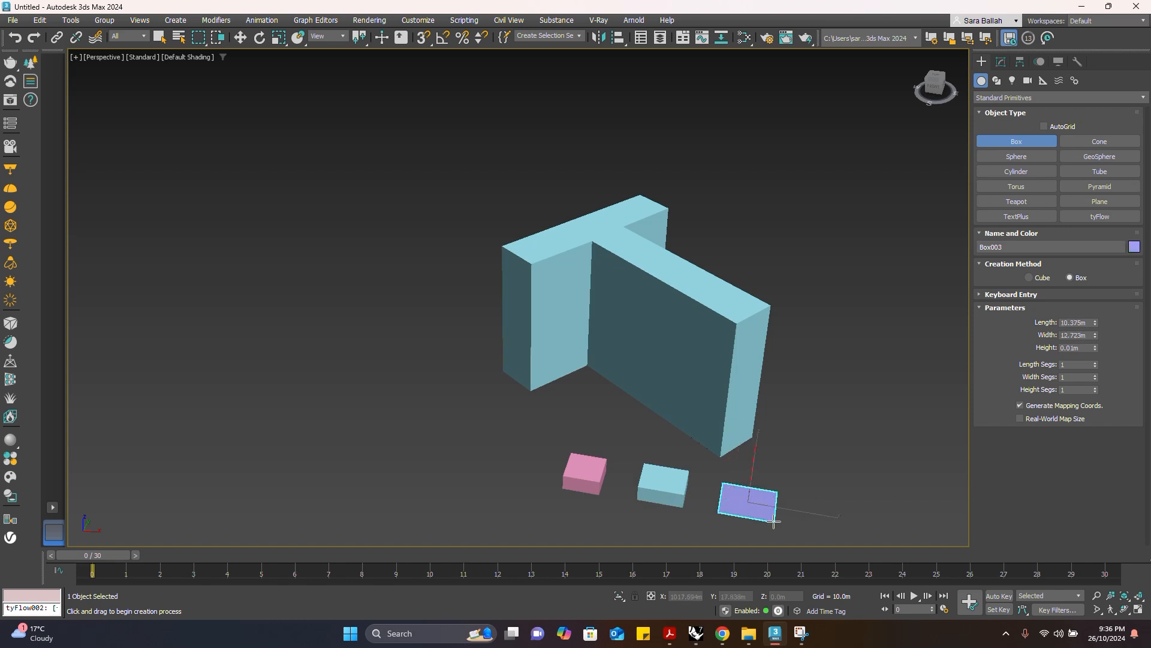
left_click(814, 478)
double_click(1087, 322)
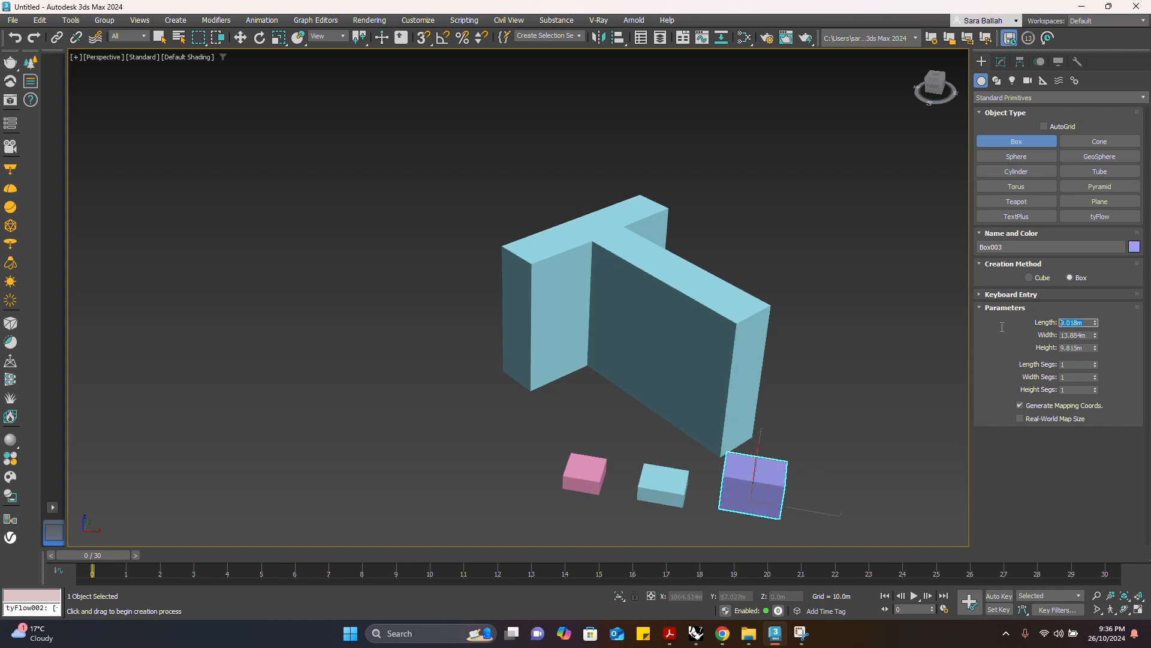
type("9")
double_click(1089, 334)
type("15")
key("Tab")
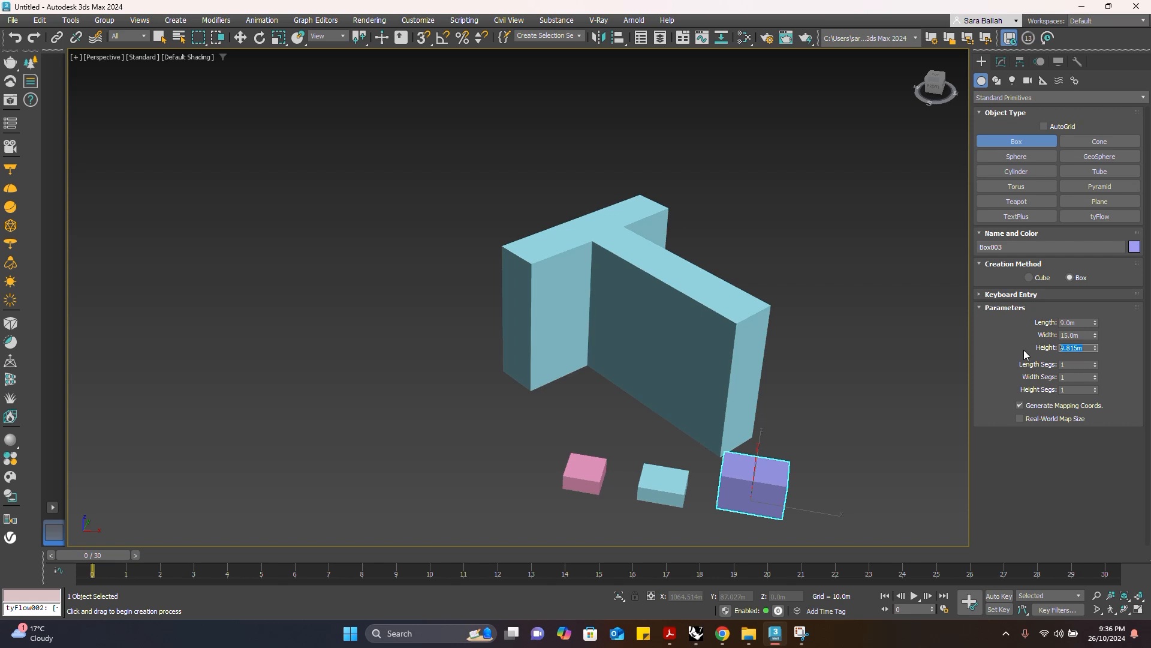
type("3")
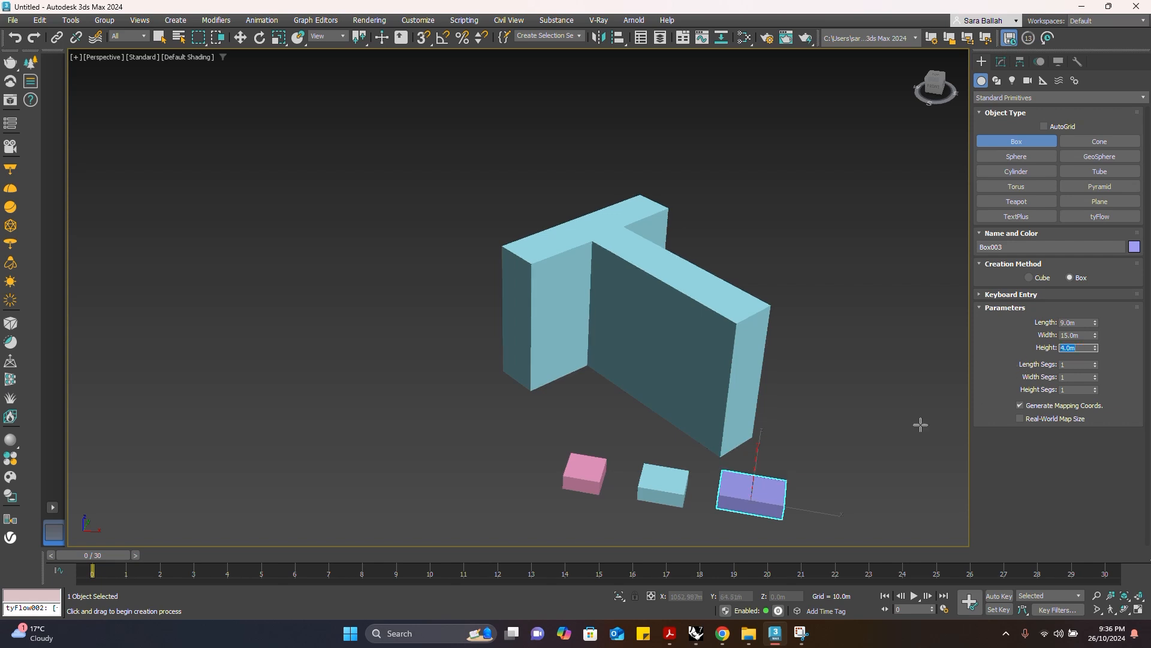
key("Return")
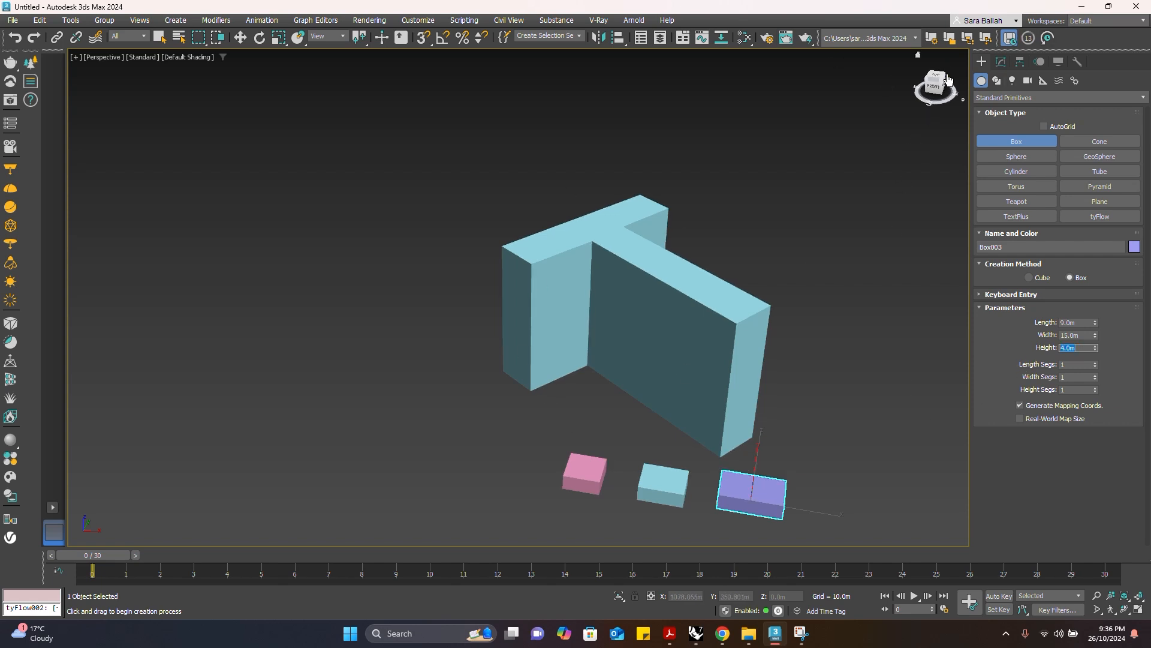
Place a tyFlow object in the empty area away from the block and boxes
left_click_drag(935, 81, 942, 94)
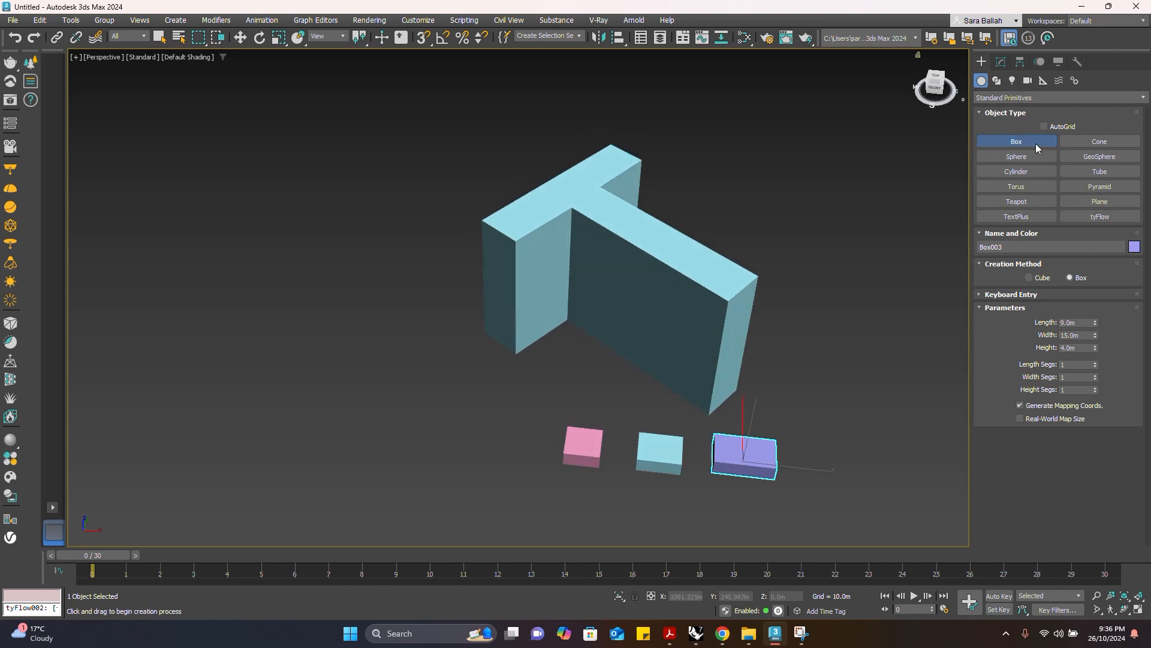
left_click(1104, 218)
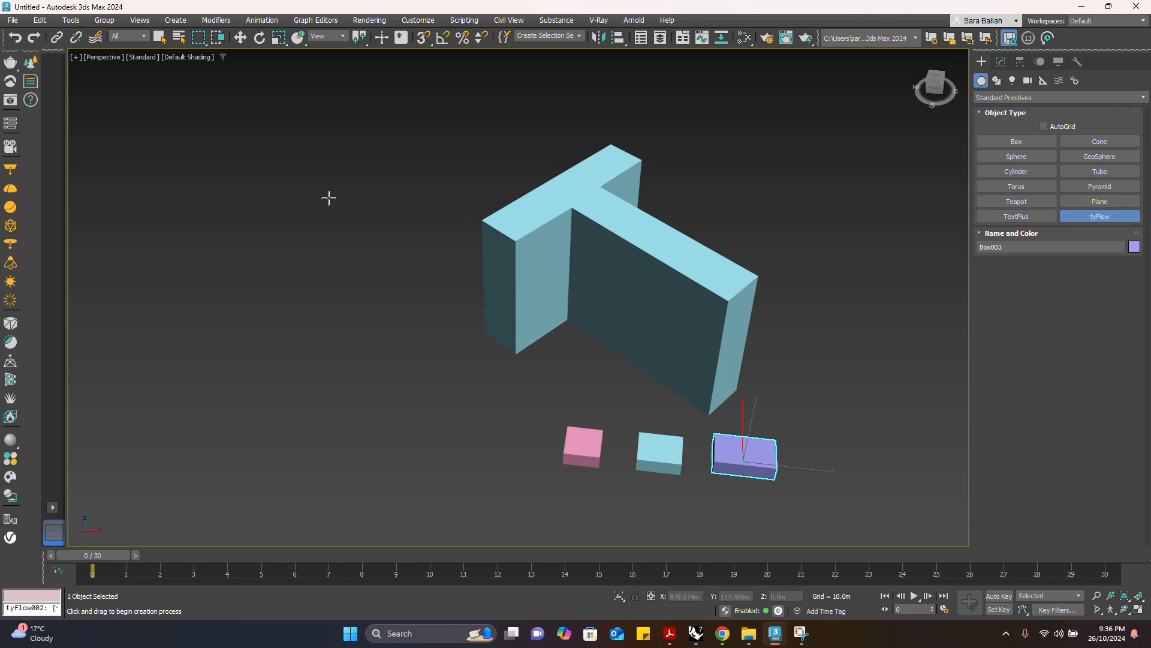
left_click(311, 189)
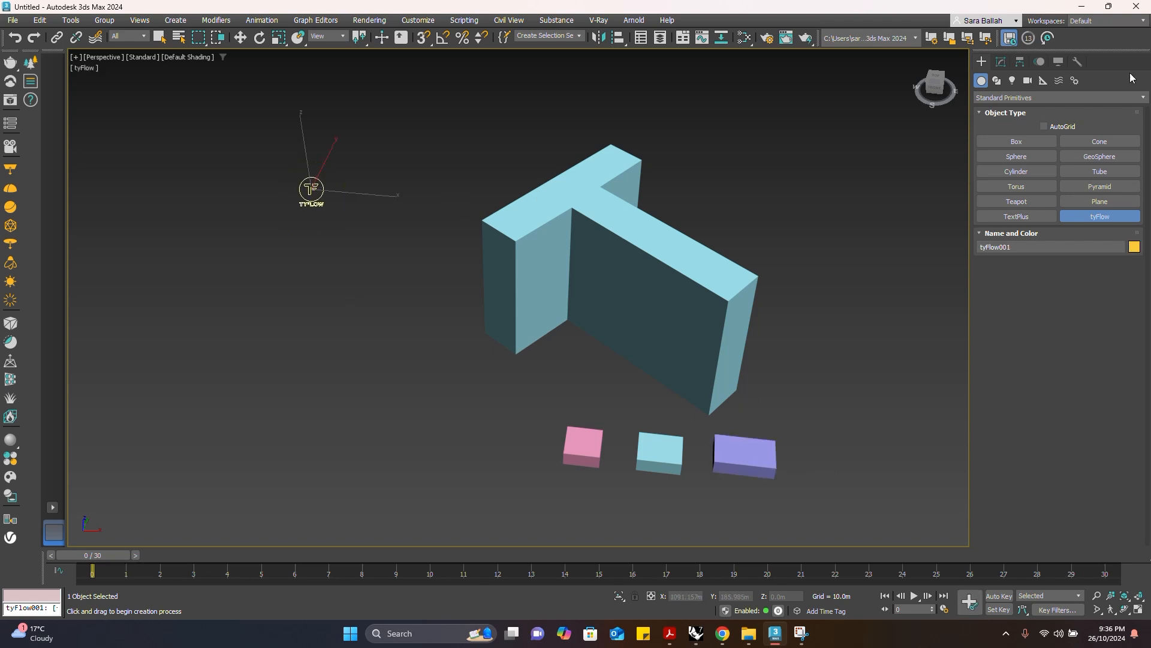
Open the tyFlow editor, narrow its window and place it beside the T-shaped block so the model stays in view
left_click(1002, 61)
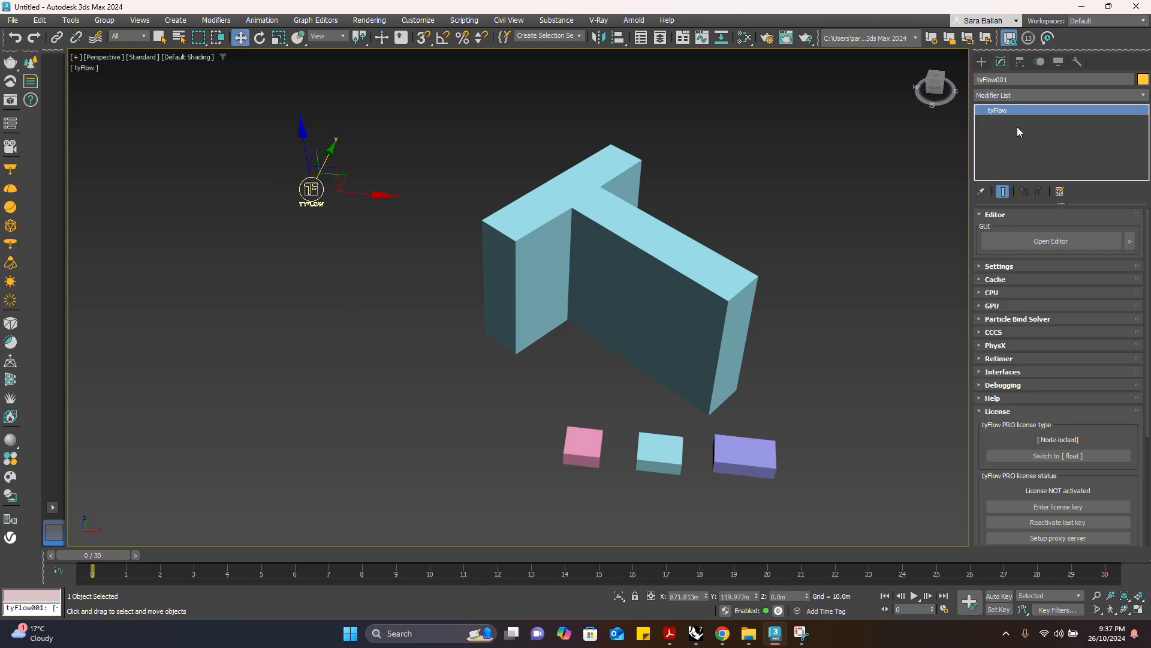
left_click(1023, 238)
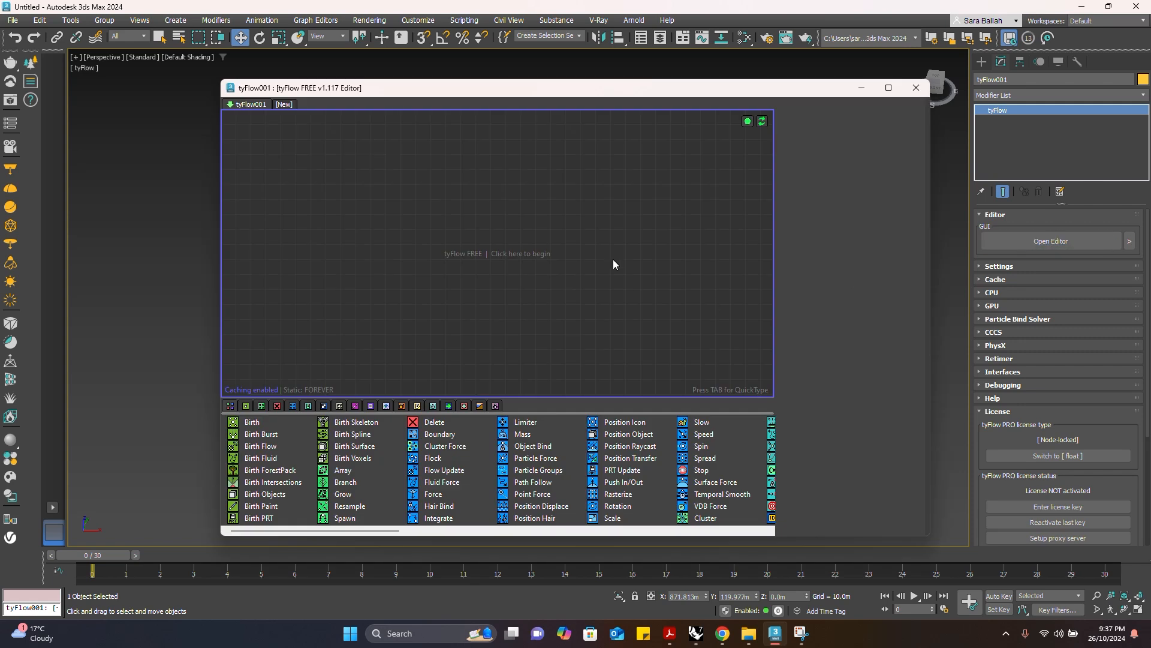
left_click_drag(931, 128, 705, 180)
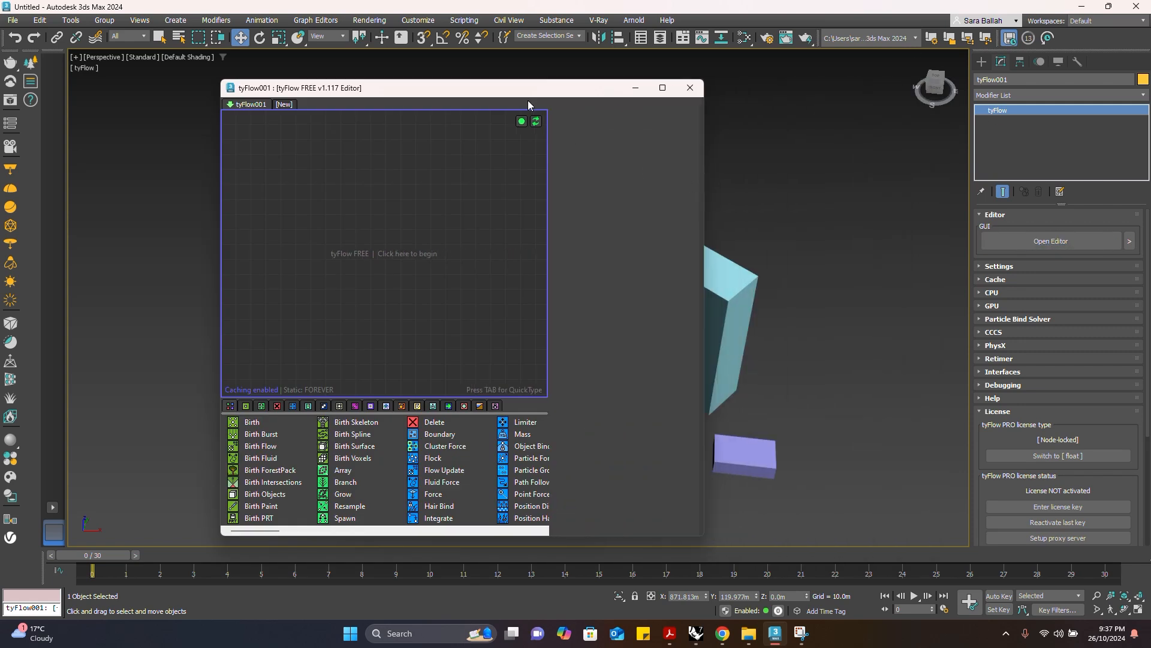
left_click_drag(530, 94, 365, 68)
scroll(652, 195, "down", 5)
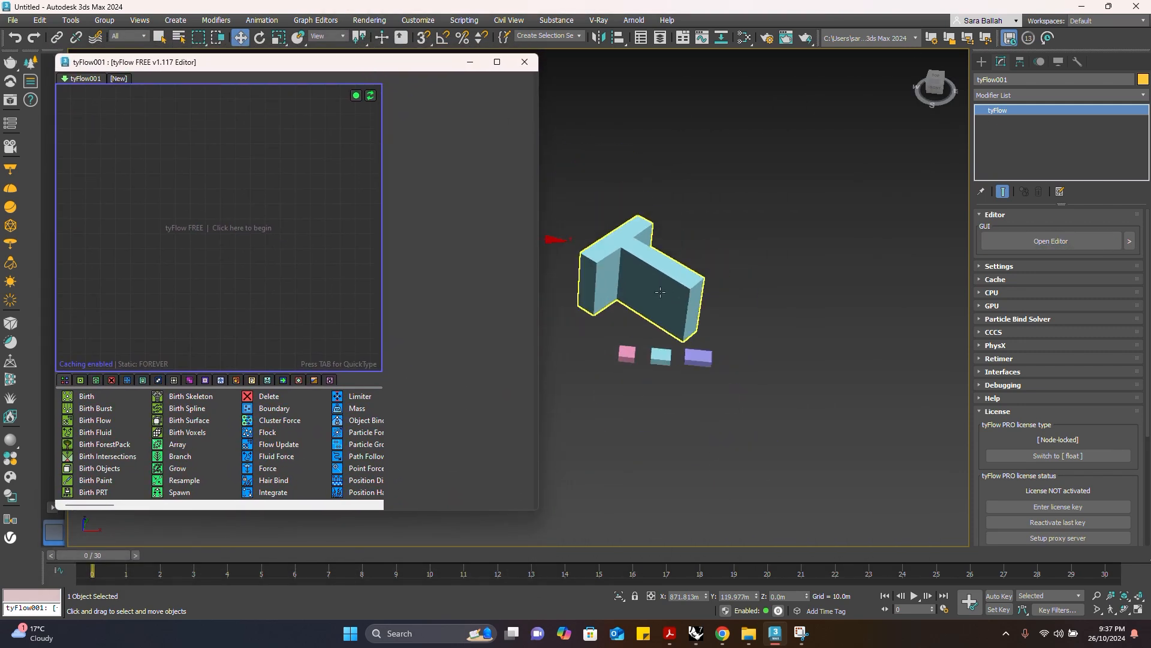
scroll(653, 195, "up", 7)
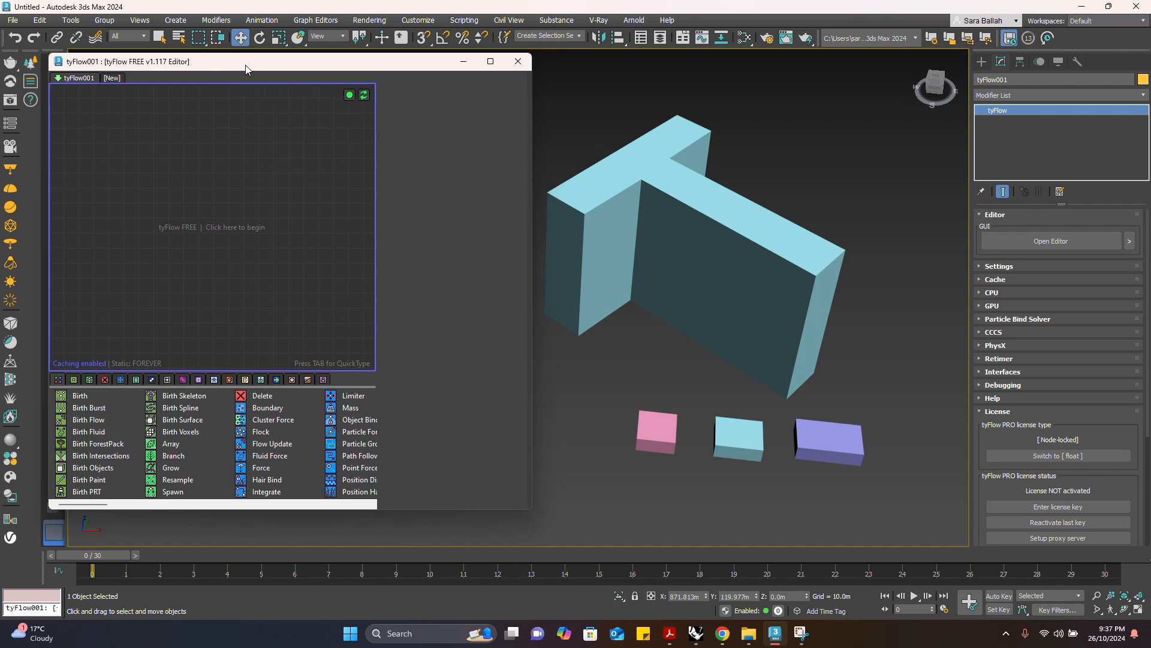
left_click_drag(250, 60, 230, 66)
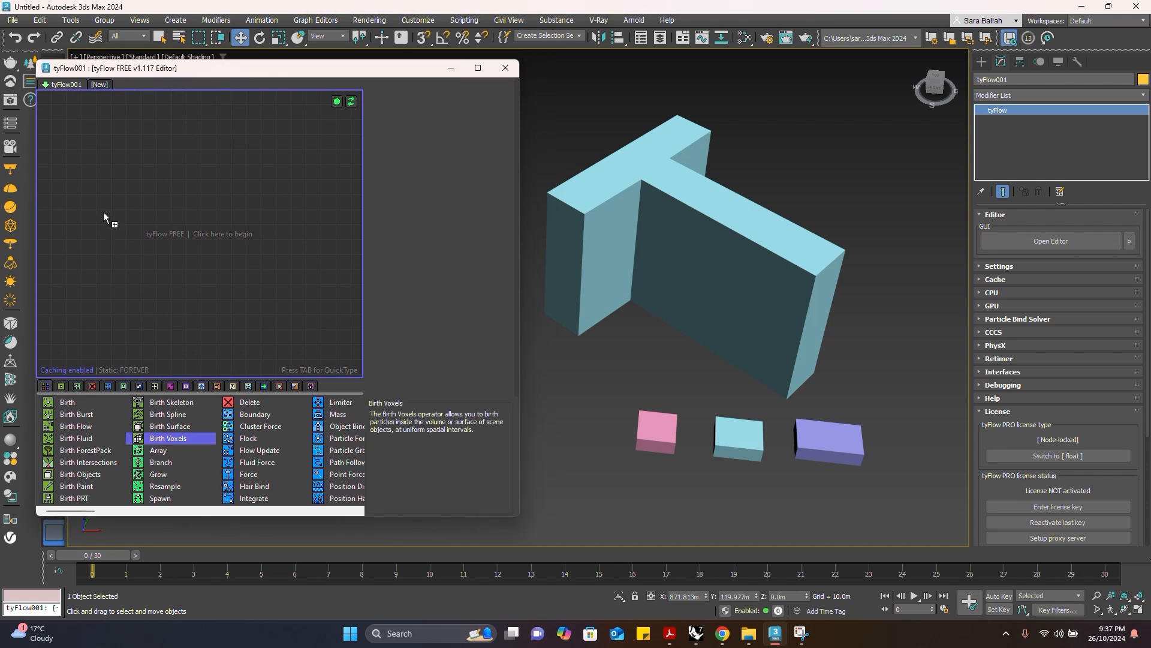
Create three separate Birth Voxels events in the flow and pick the T-shaped block as the source of each
left_click_drag(104, 211, 103, 209)
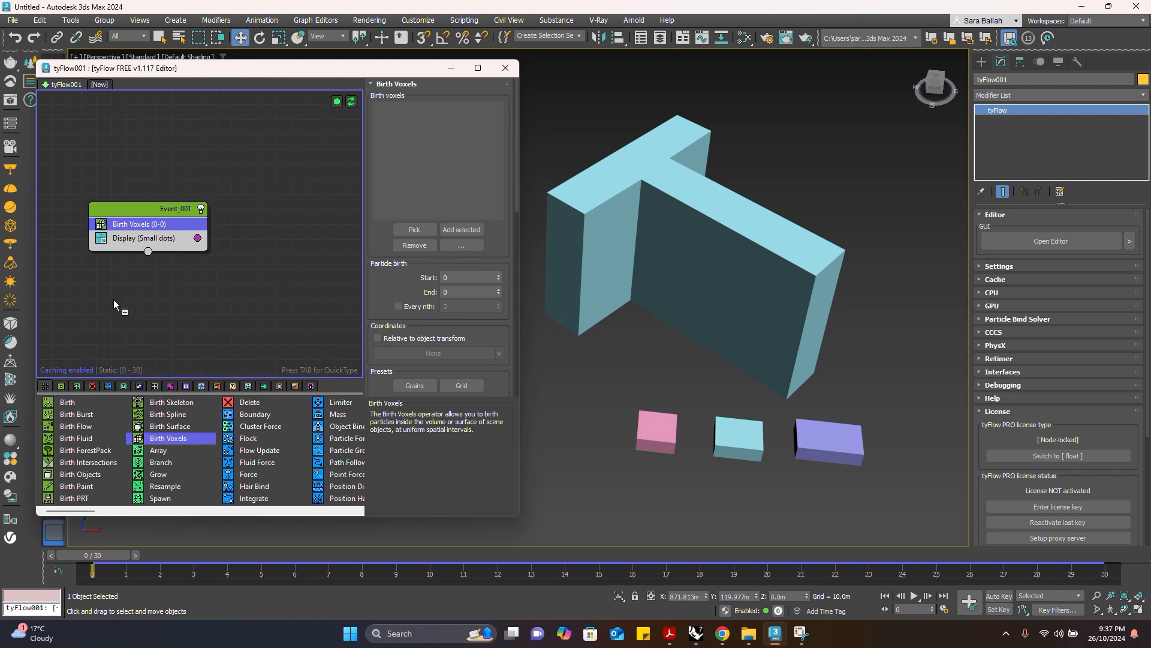
left_click_drag(113, 300, 114, 300)
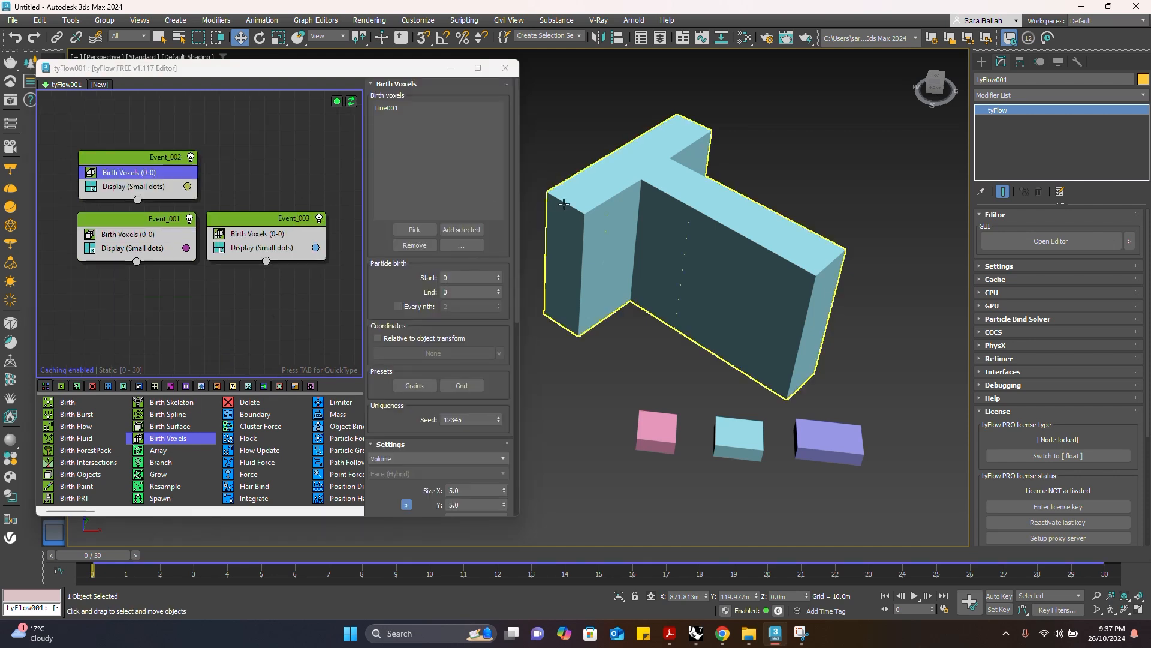
left_click(150, 234)
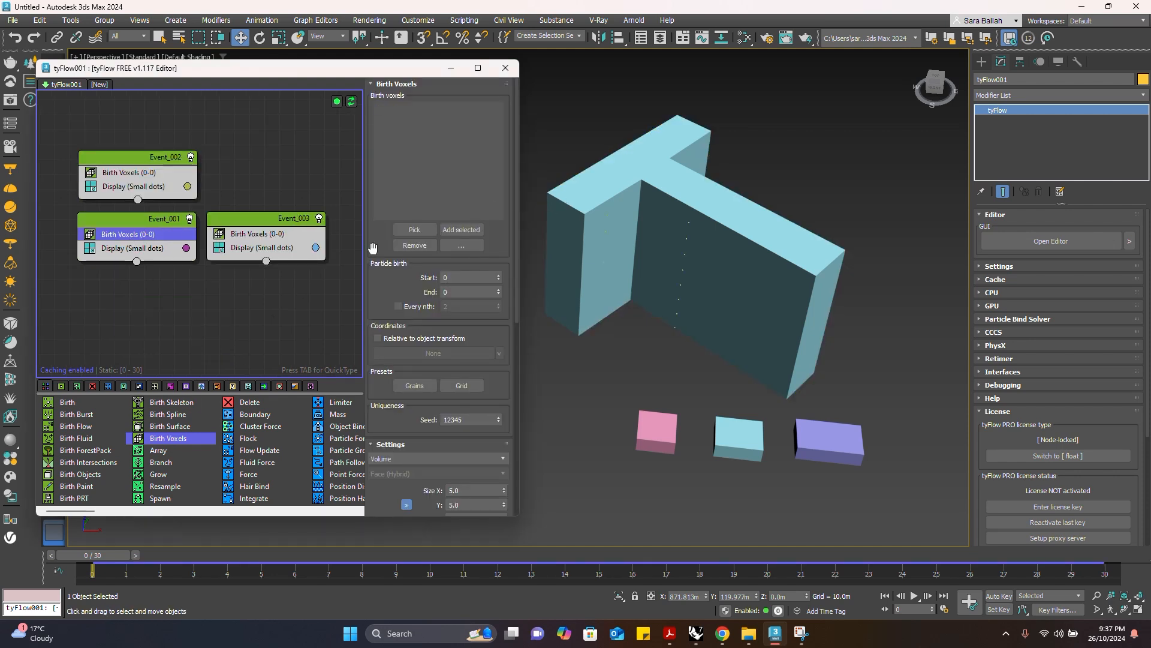
left_click(407, 232)
left_click(648, 226)
left_click(251, 235)
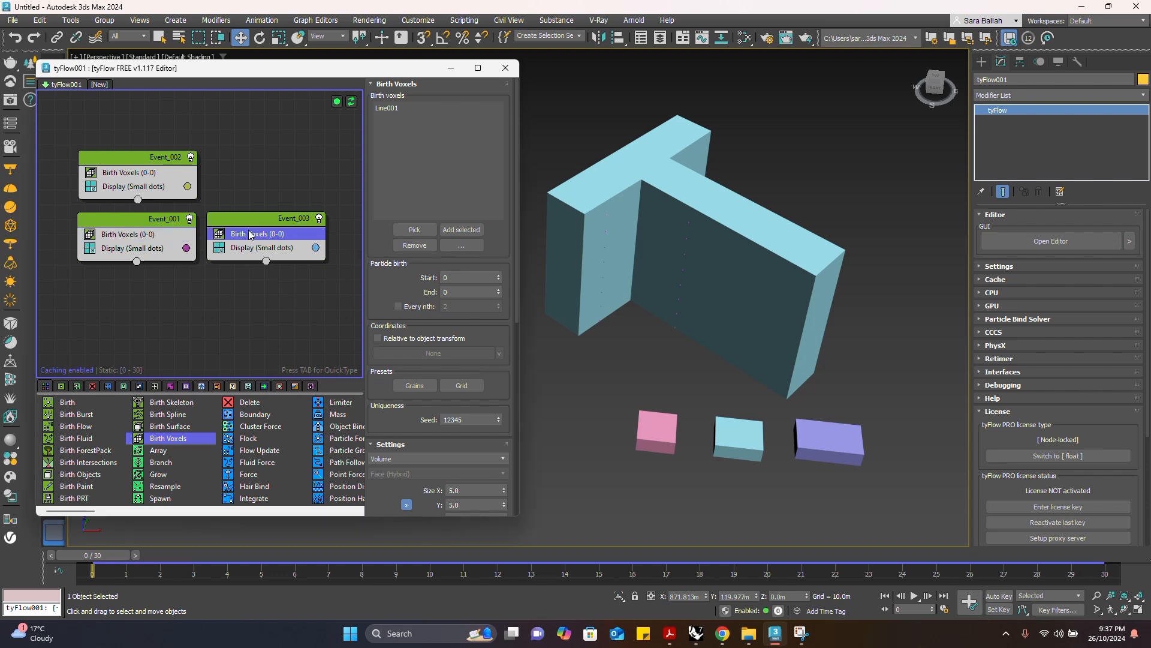
left_click(413, 231)
left_click(598, 219)
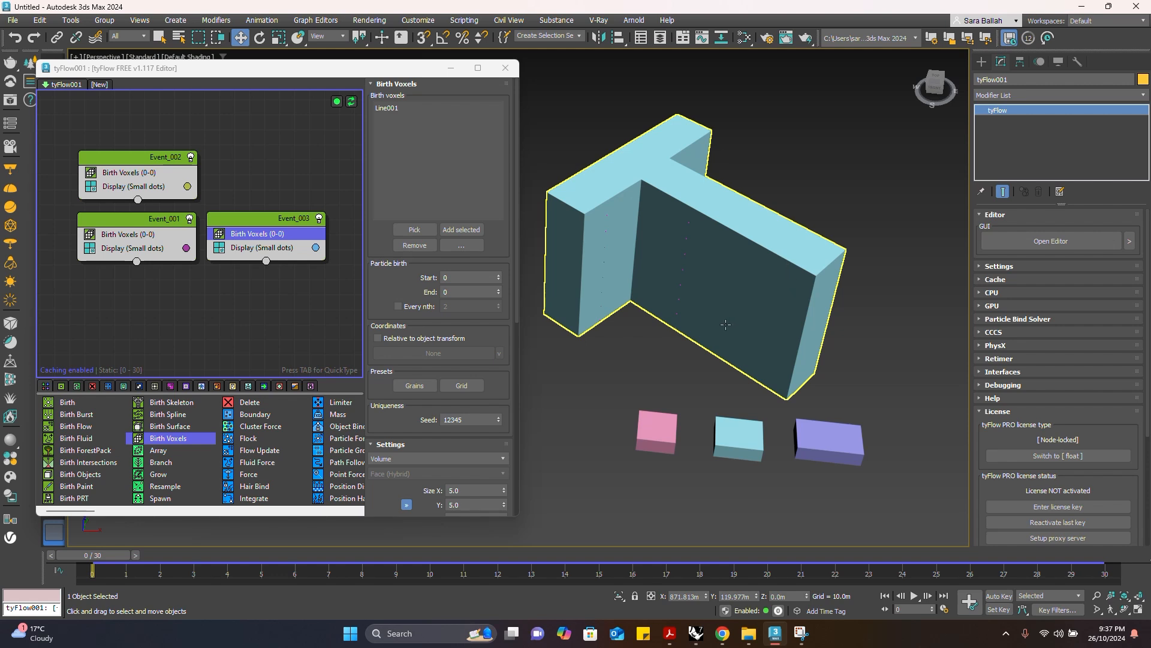
Set the display mode of all three events to Geometry
left_click(161, 191)
left_click(452, 107)
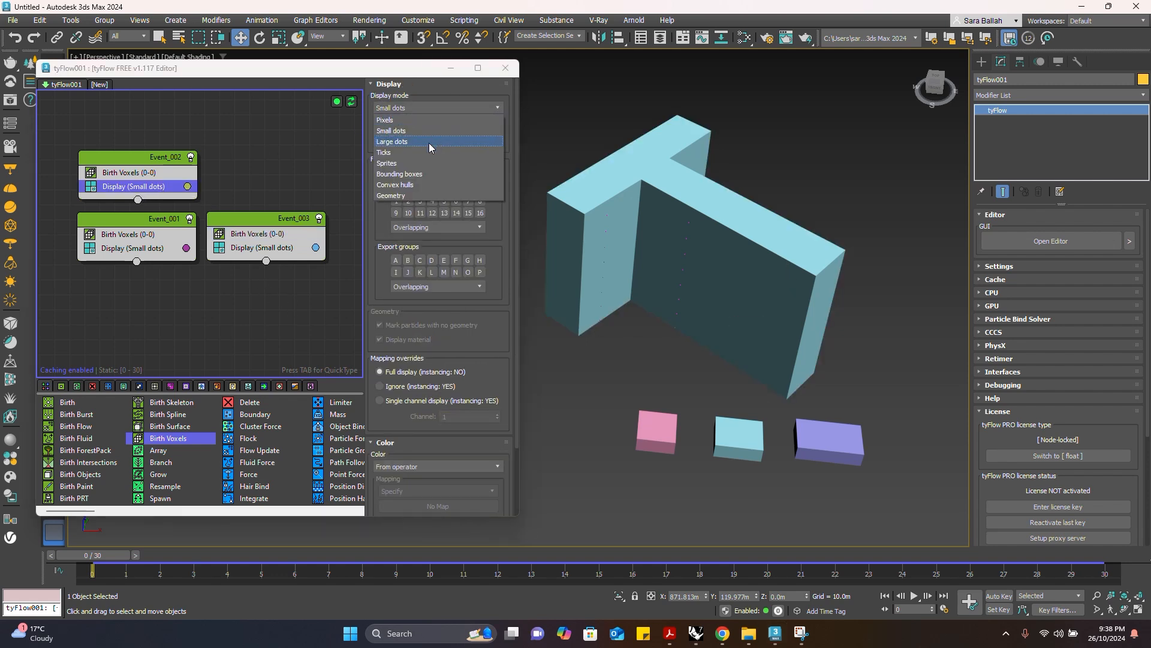
left_click(396, 195)
left_click(145, 247)
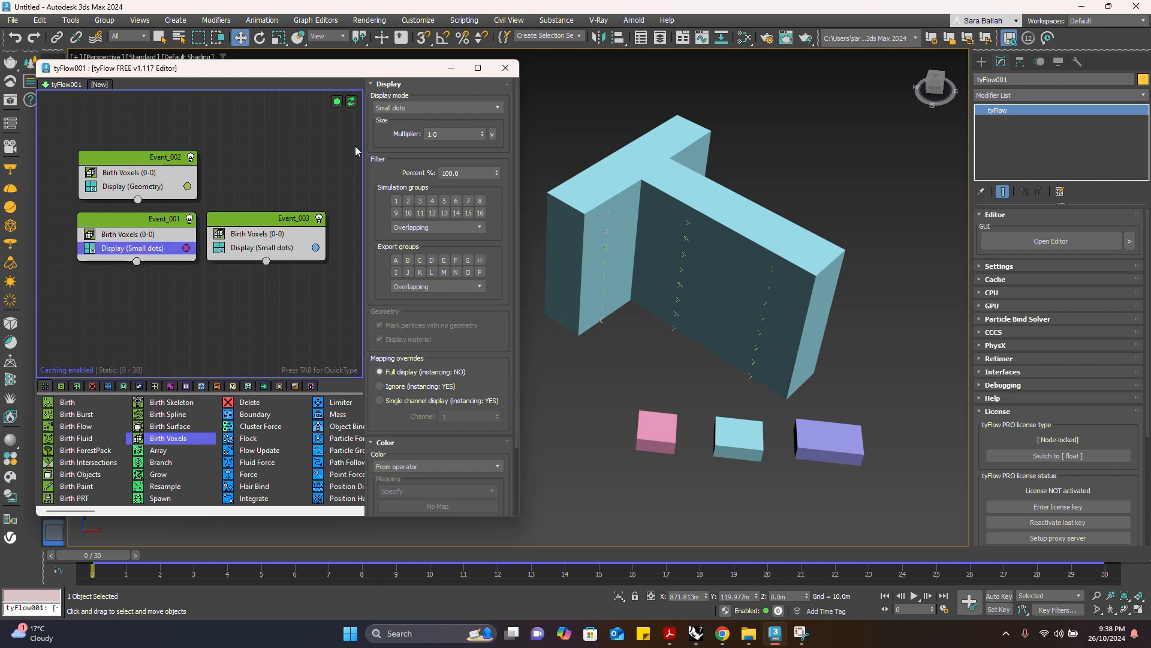
left_click(442, 108)
left_click(397, 196)
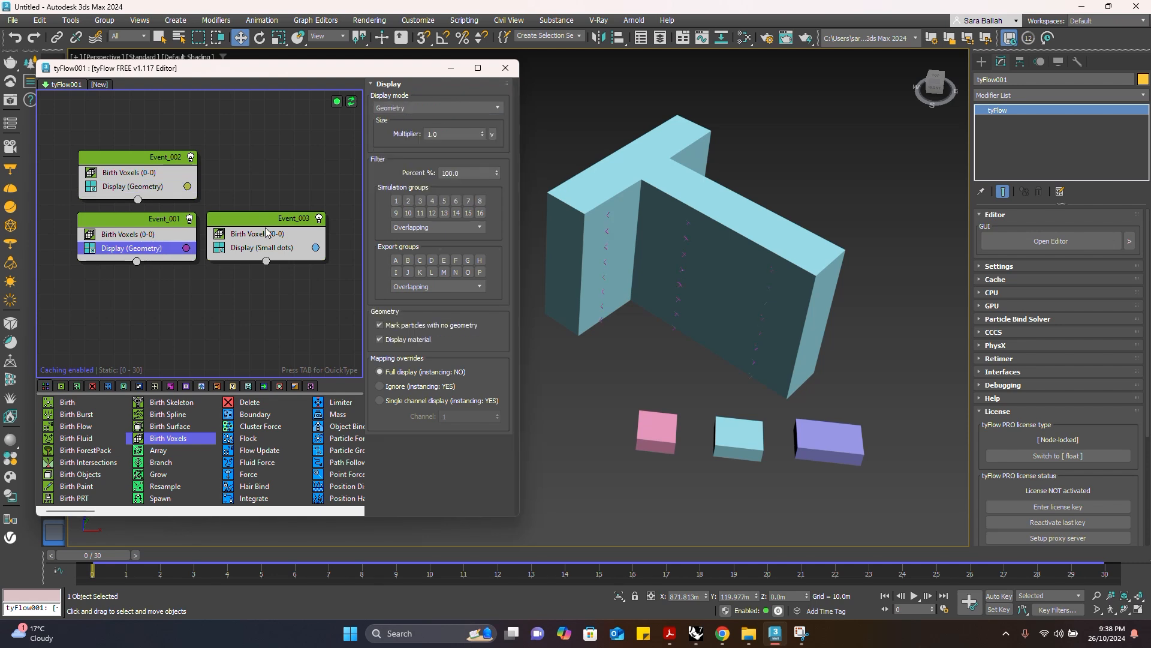
left_click(254, 246)
left_click(437, 108)
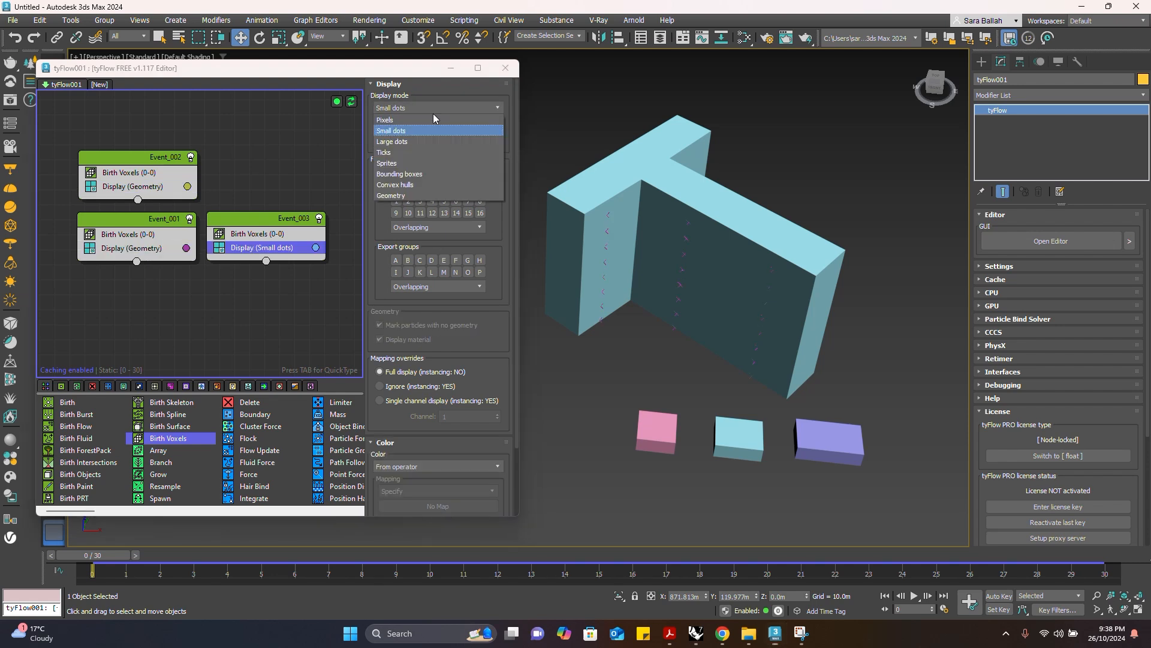
left_click(397, 195)
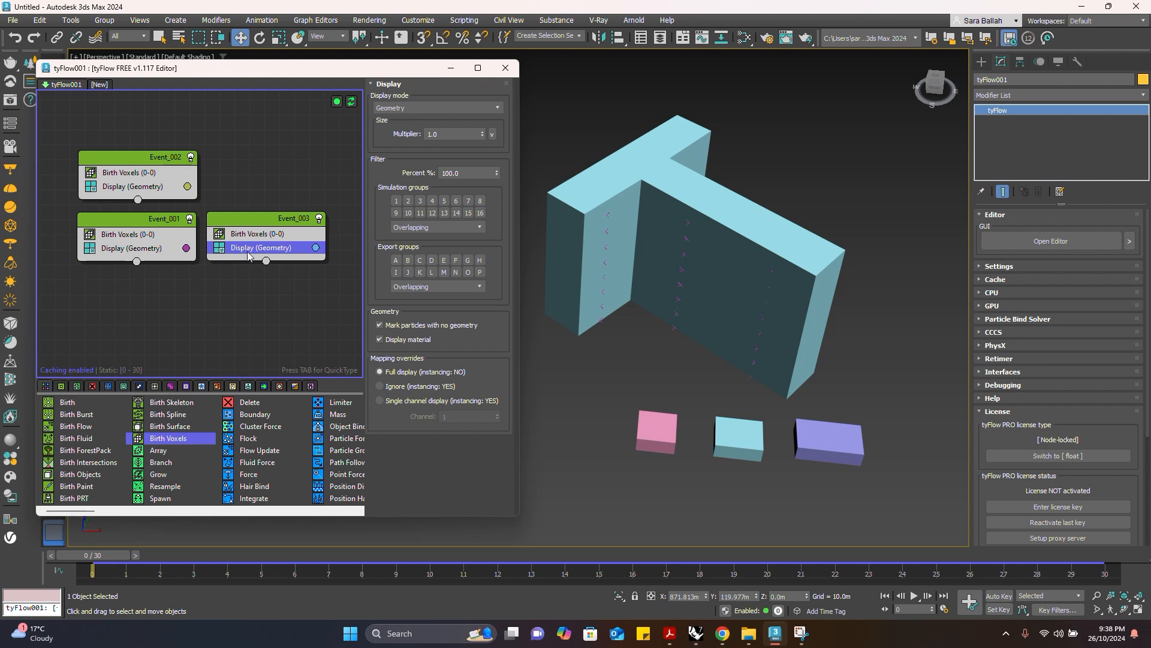
left_click(163, 186)
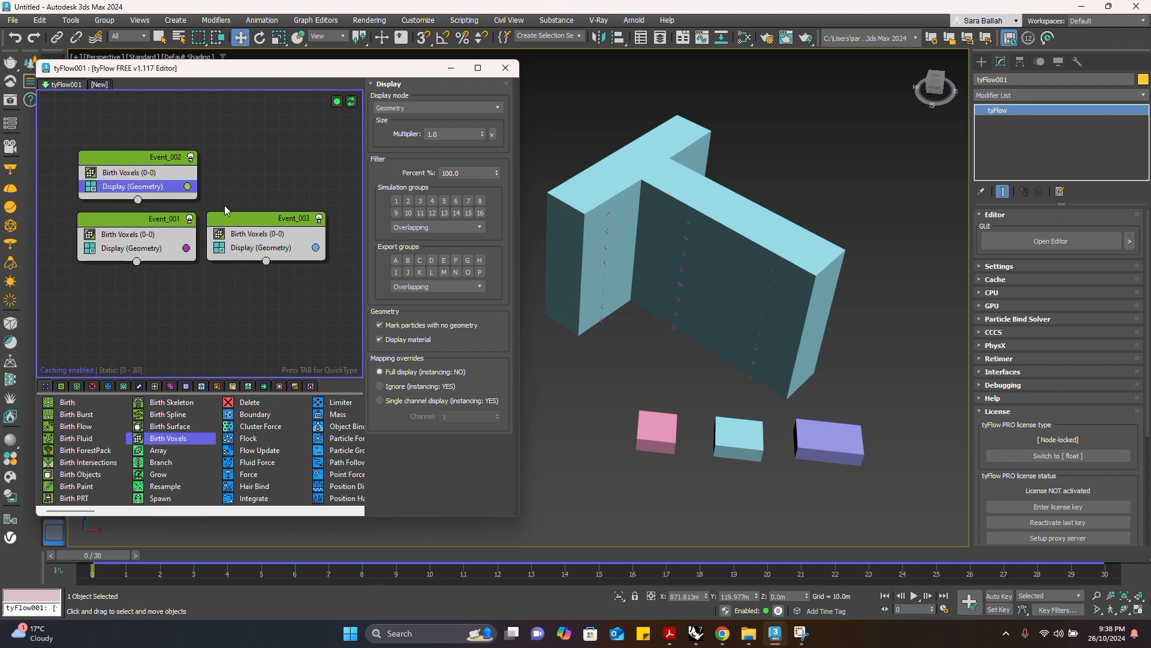
left_click(188, 186)
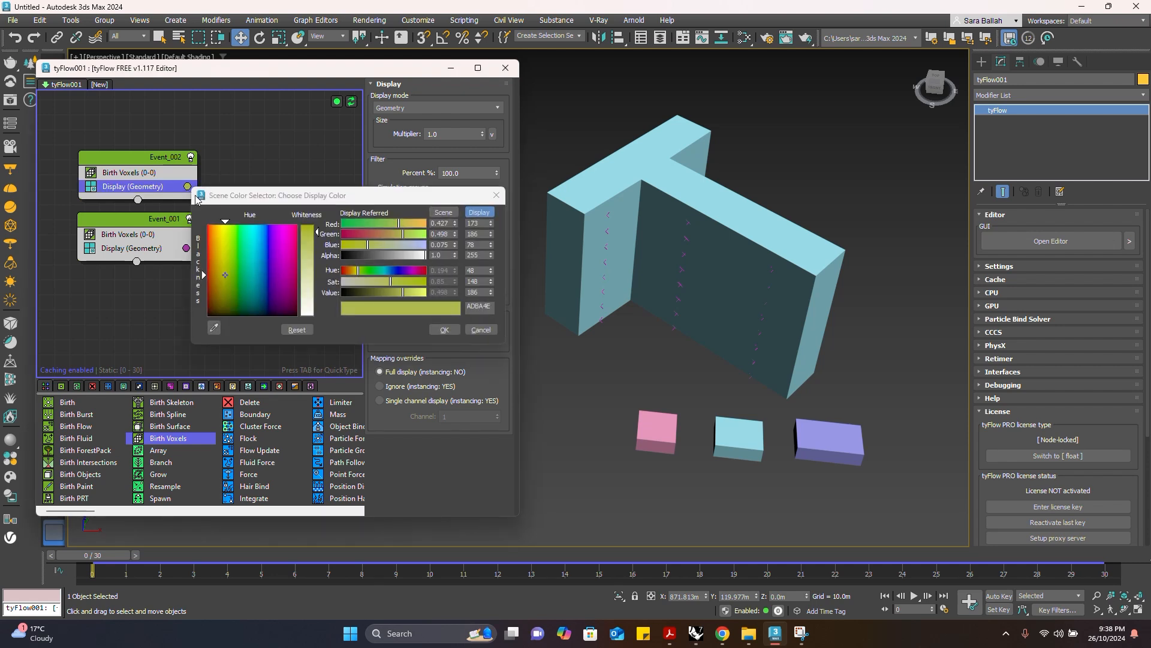
left_click(443, 329)
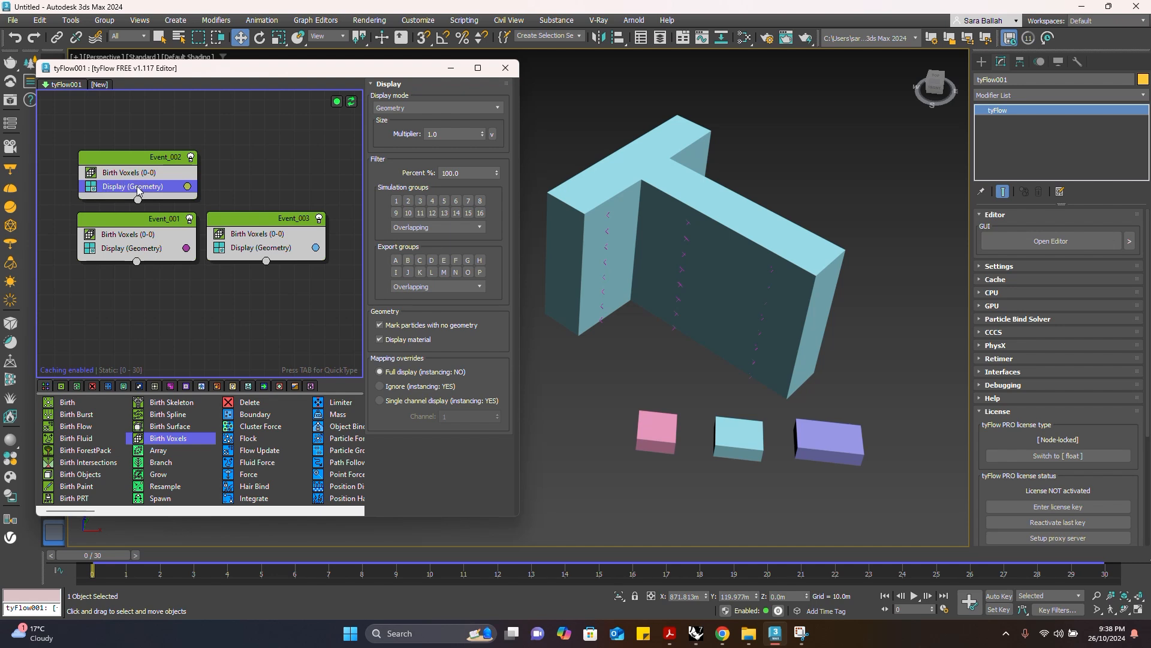
Add a Shape operator to Event_002 and replace its default triangle with the pink 9 m wide box, moving the event clear of Event_001
key("Tab")
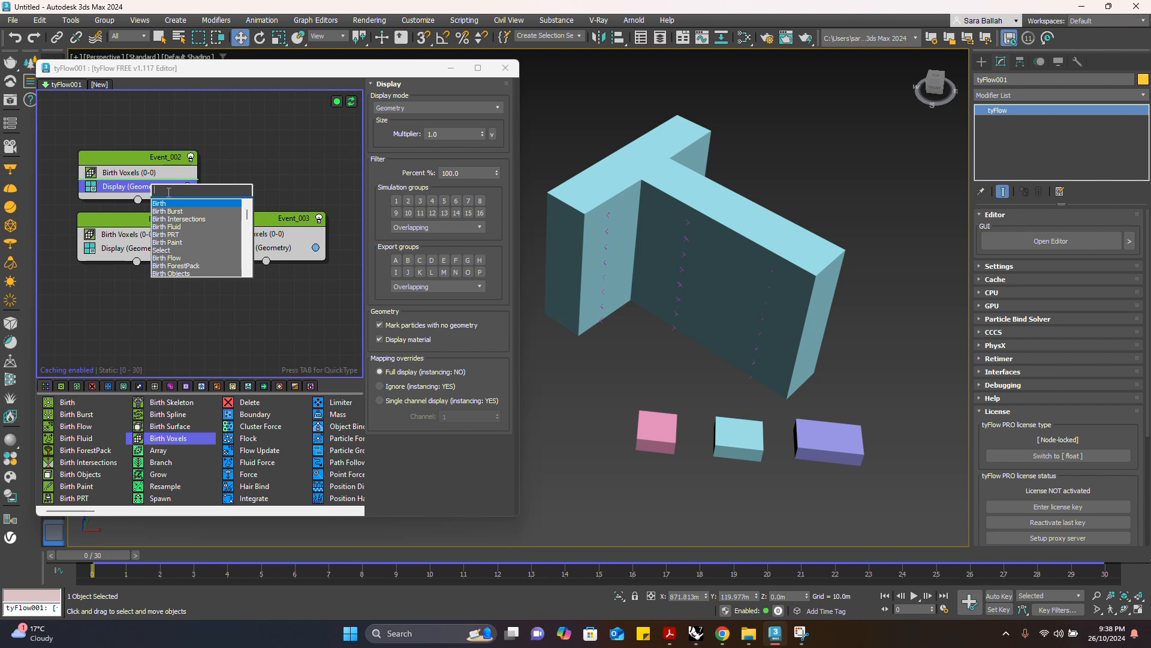
type("sh")
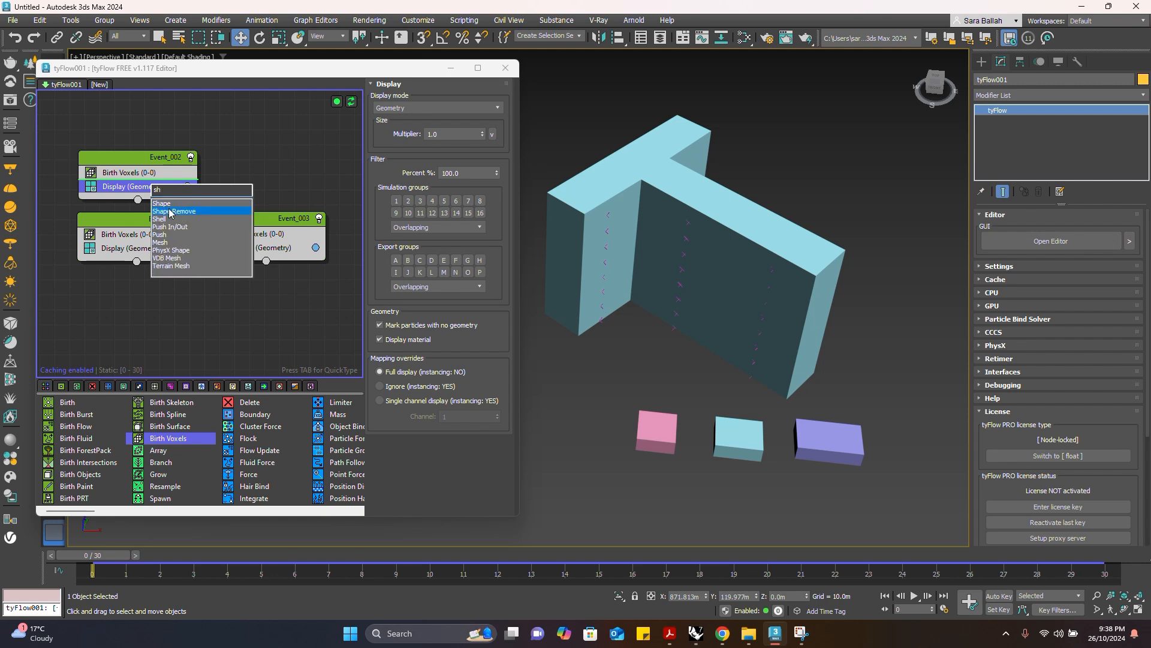
left_click(163, 203)
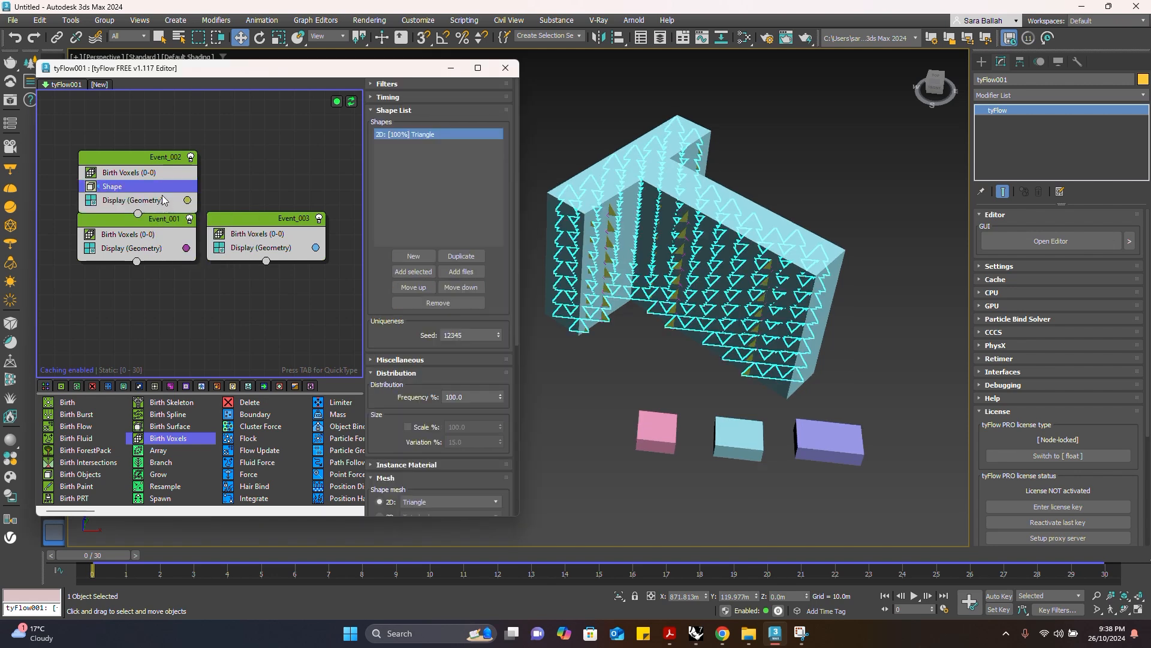
left_click_drag(137, 154, 133, 128)
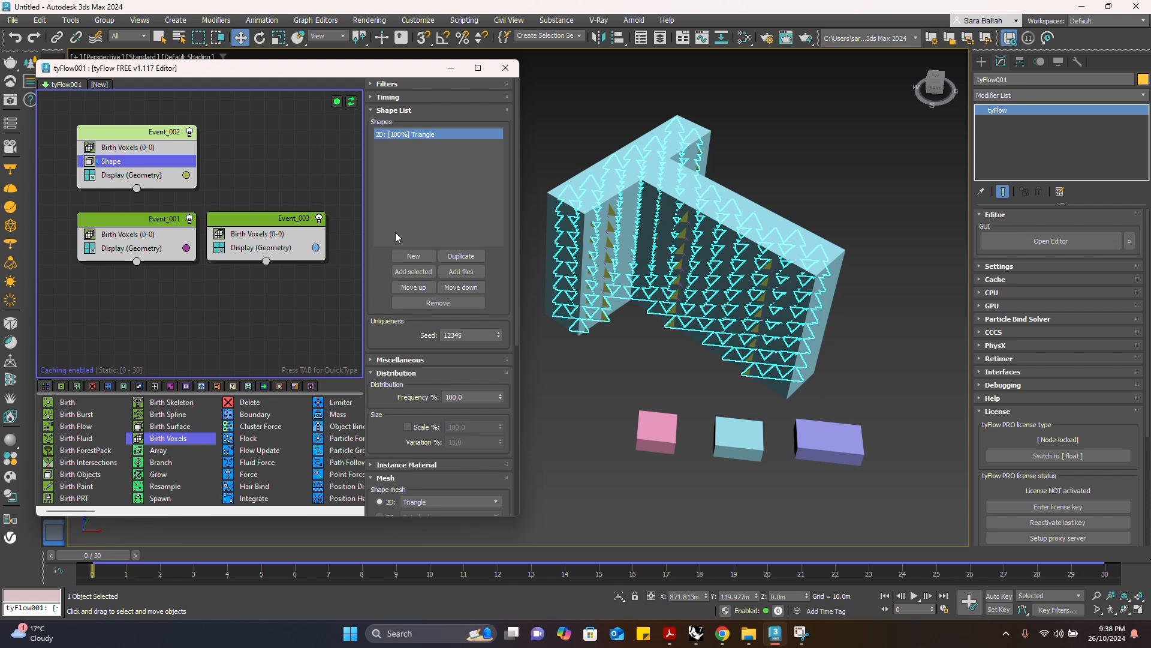
left_click(447, 303)
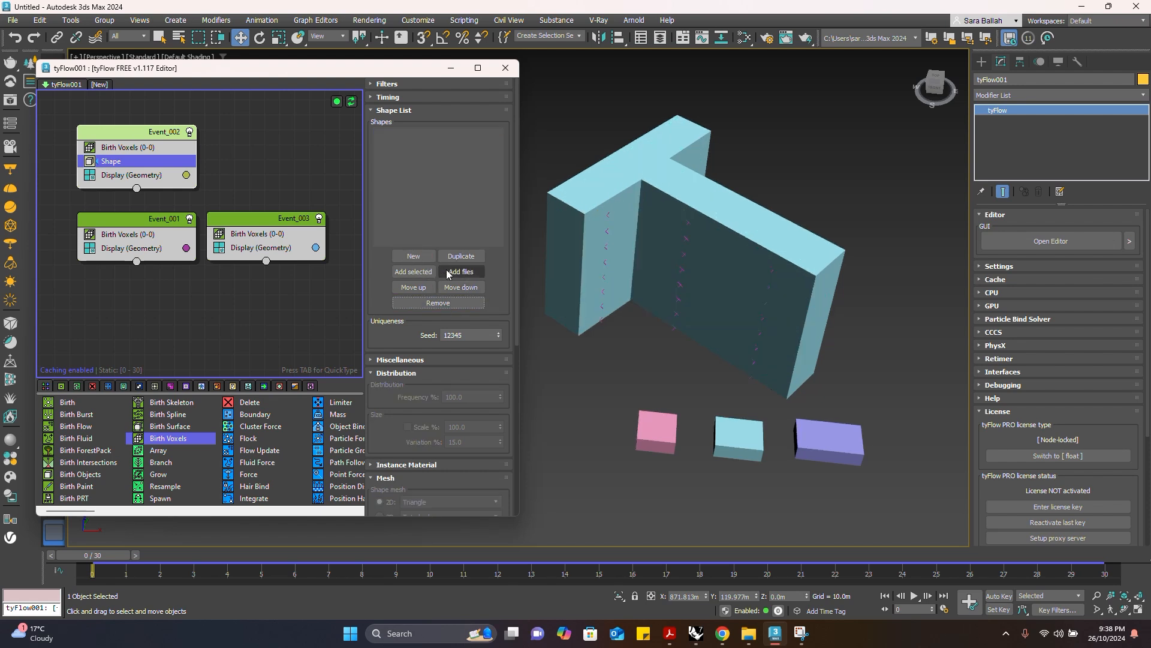
left_click(648, 420)
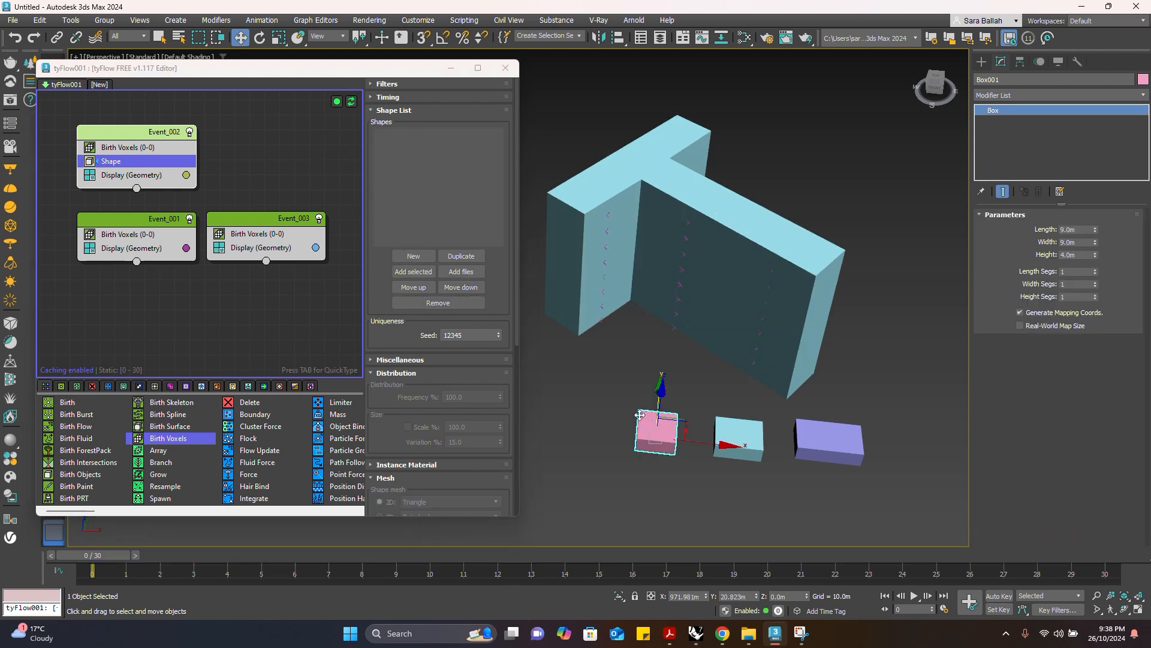
left_click(413, 271)
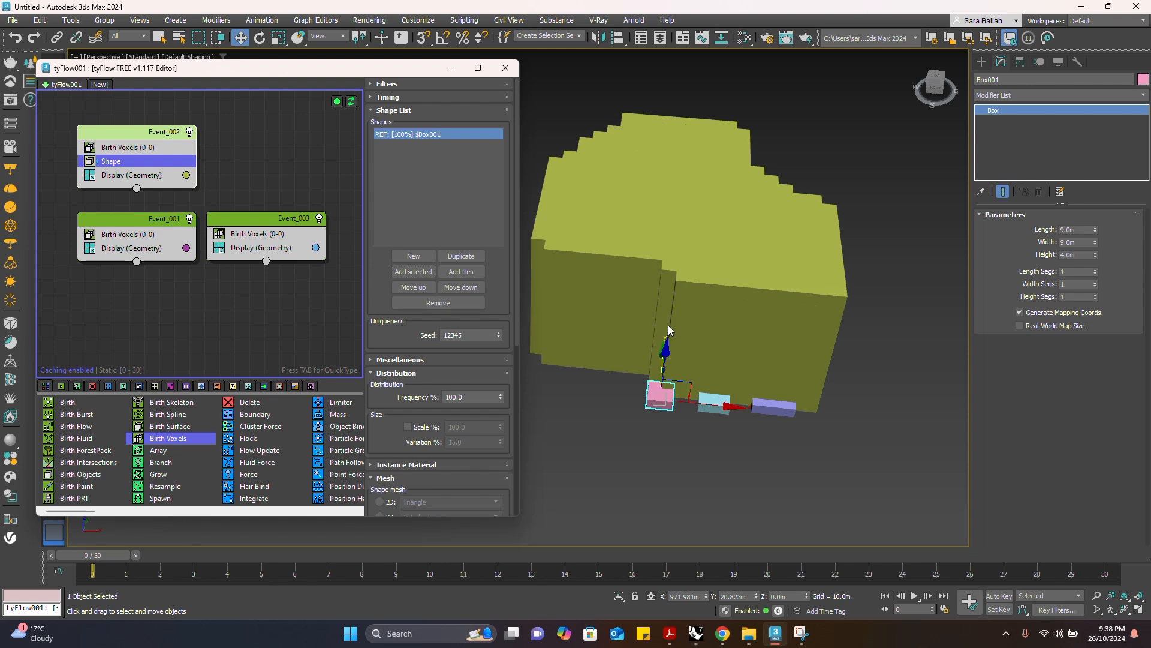
Add a Shape operator to Event_001 and replace its default triangle with the 11 m wide box
scroll(669, 329, "down", 2)
left_click(126, 239)
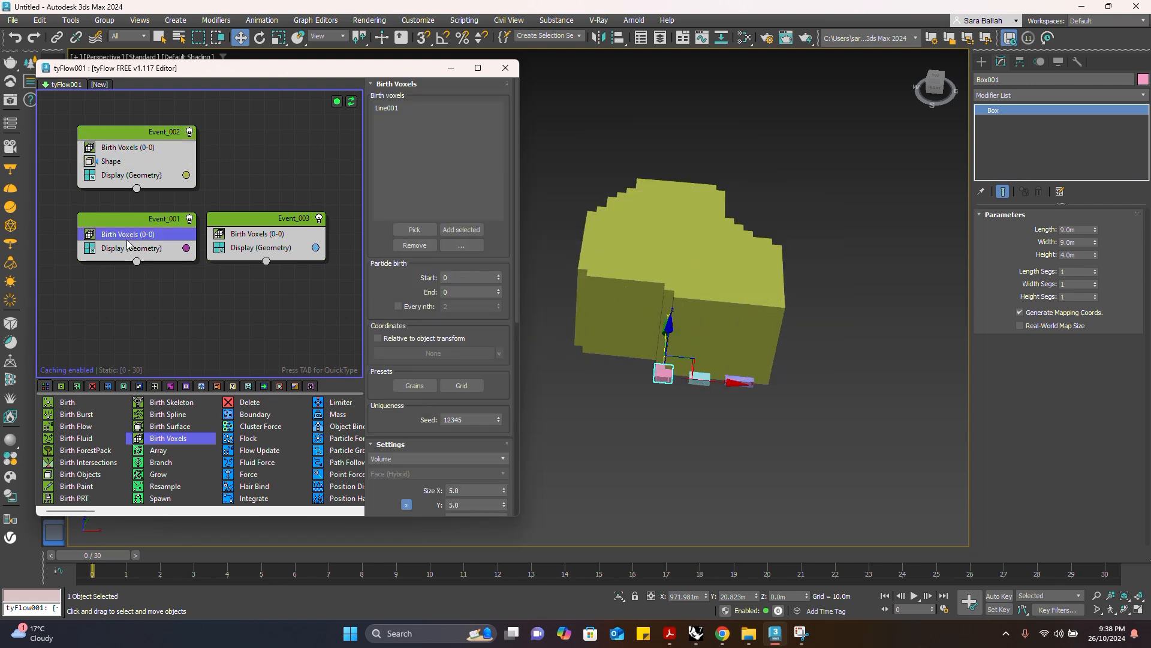
key("Tab")
type("sh")
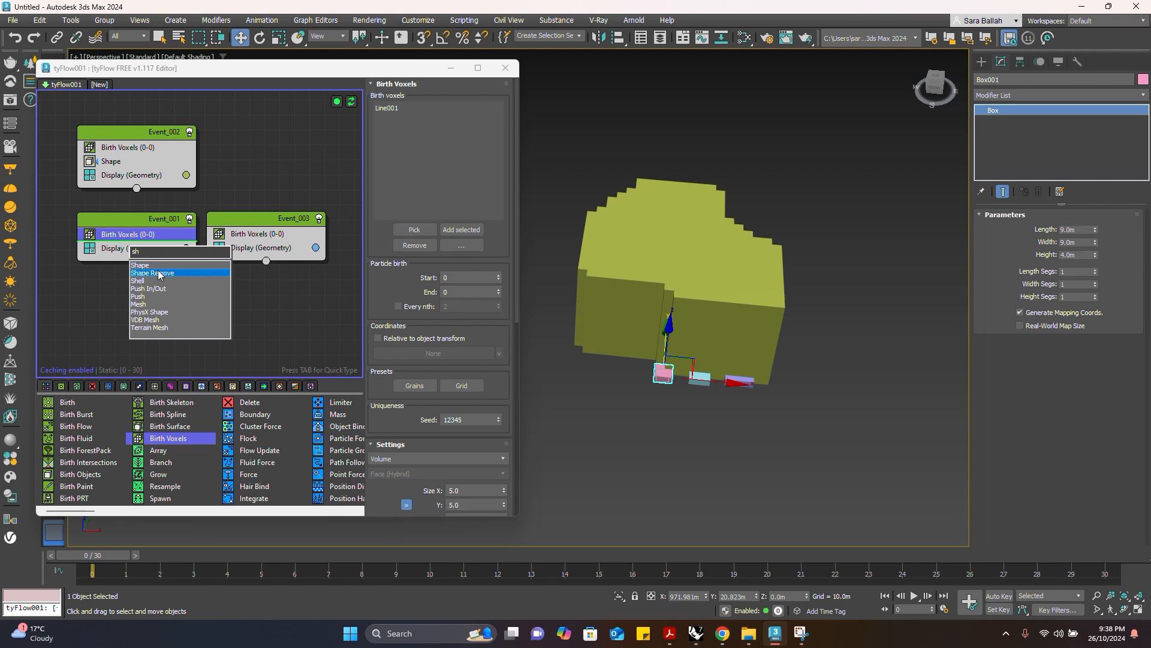
left_click(159, 270)
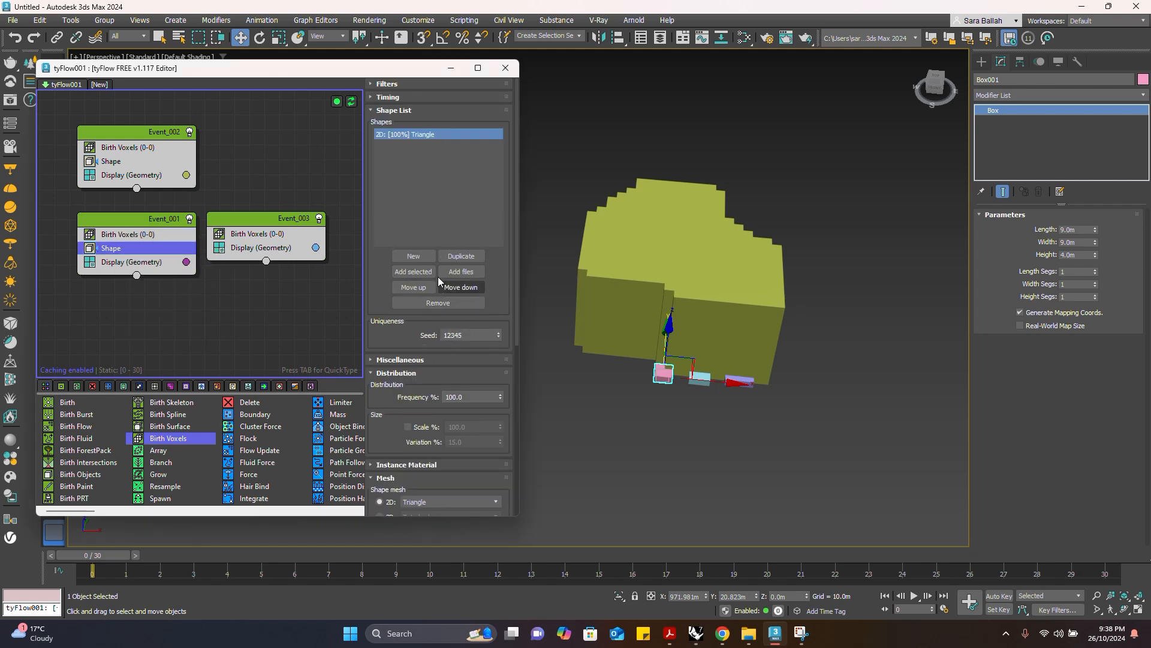
left_click(434, 302)
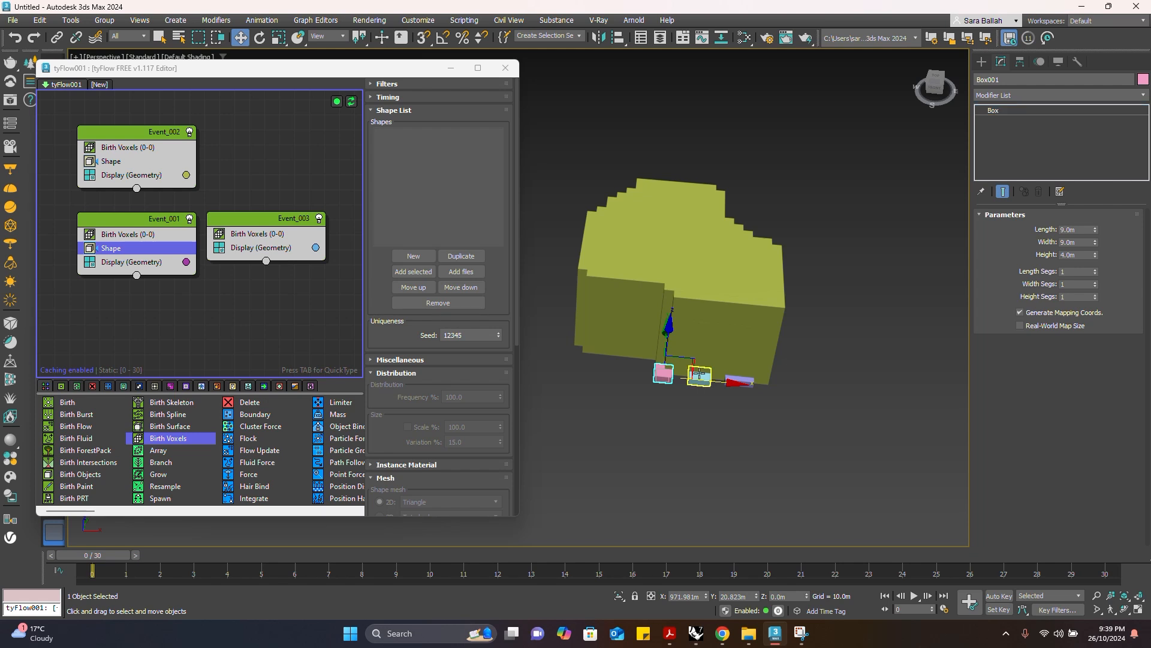
left_click(699, 378)
left_click(423, 272)
Add a Shape operator to Event_003 and replace its default triangle with the 15 m wide box
left_click(264, 233)
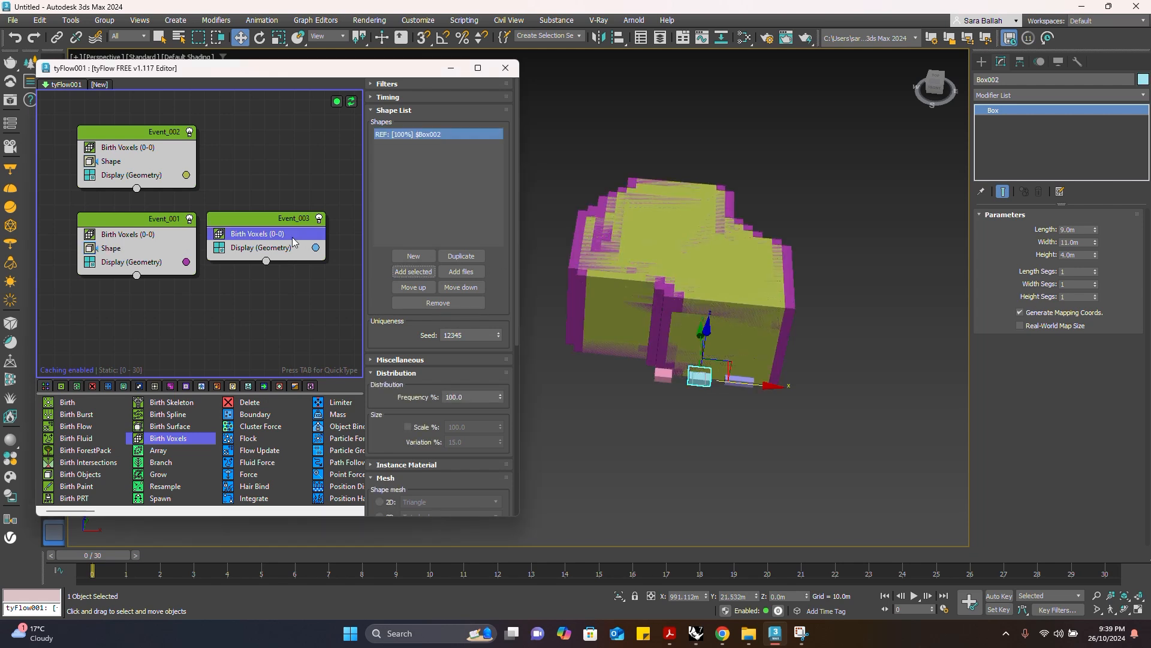
key("Tab")
type("sh")
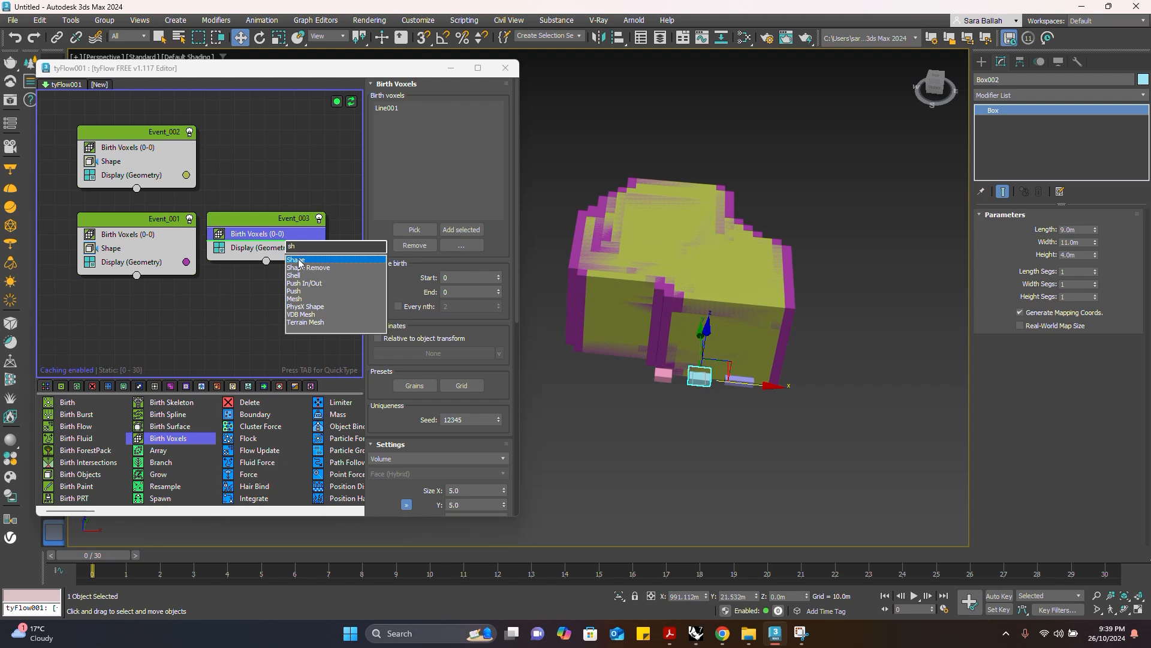
left_click(297, 260)
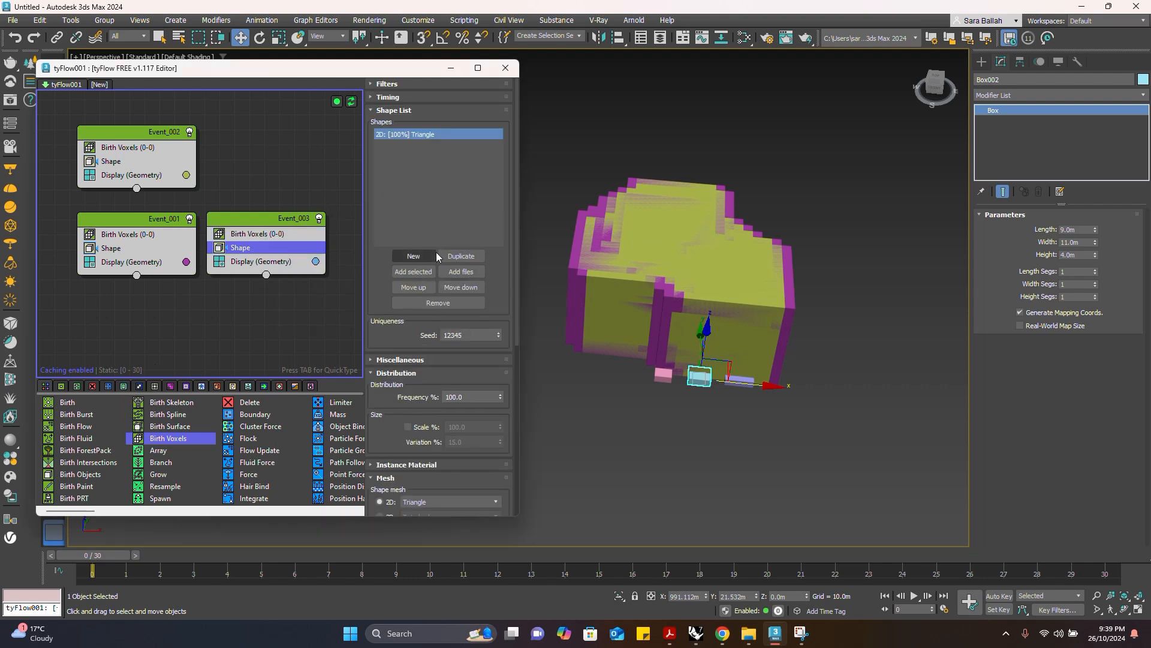
left_click(432, 303)
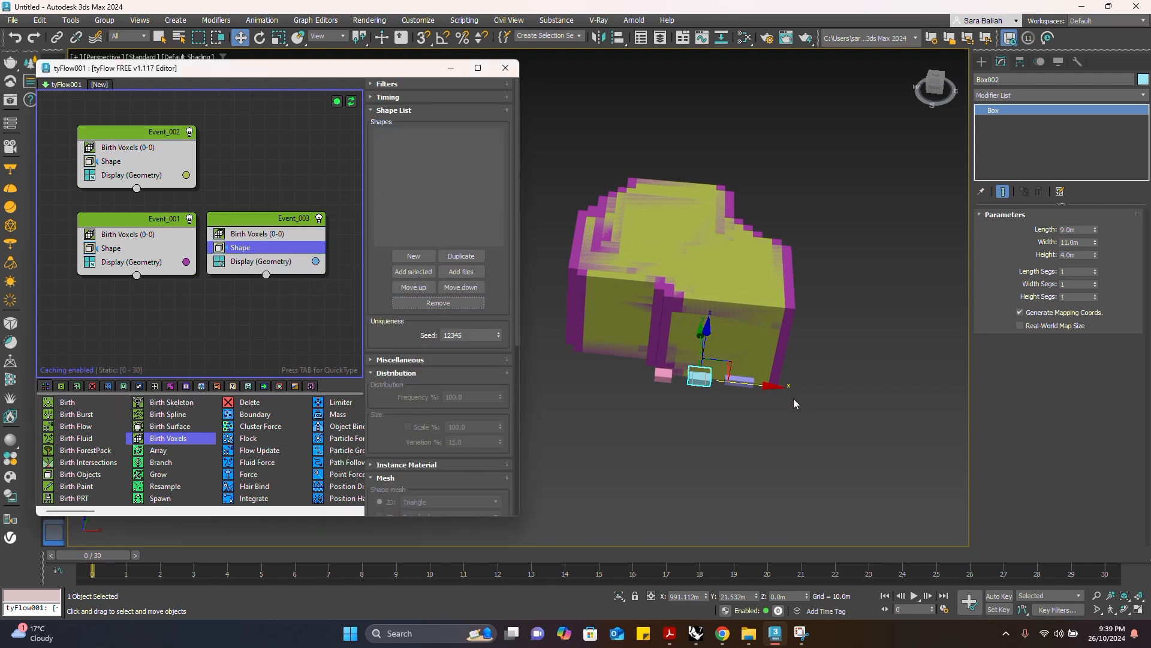
left_click(745, 384)
scroll(744, 383, "up", 5)
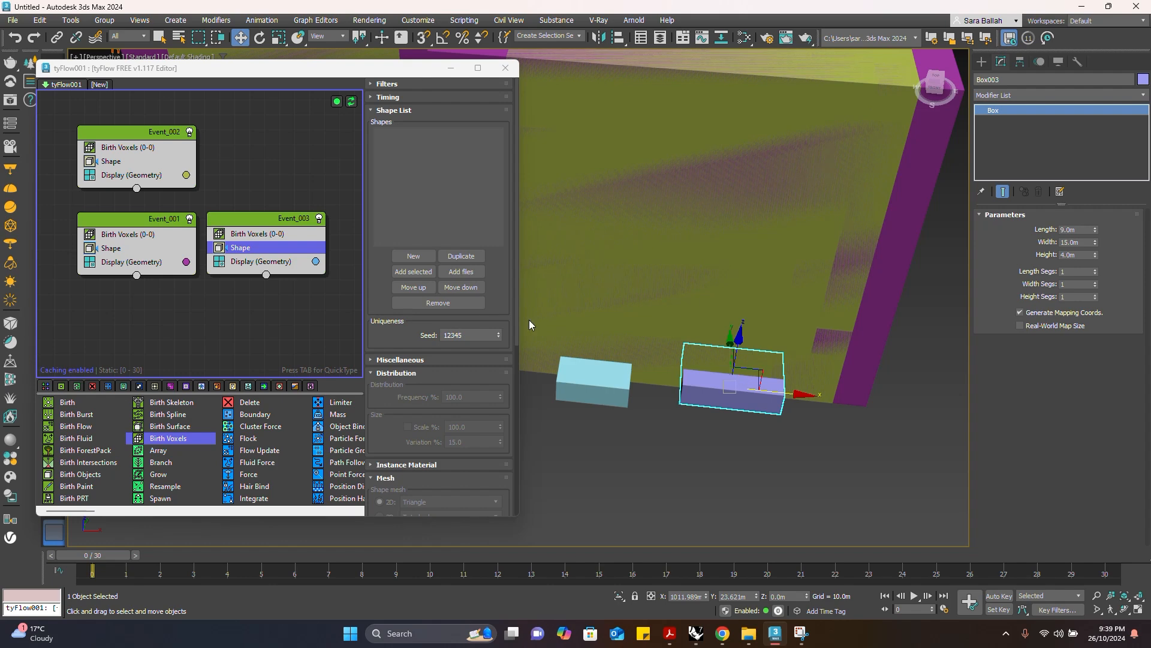
left_click(413, 272)
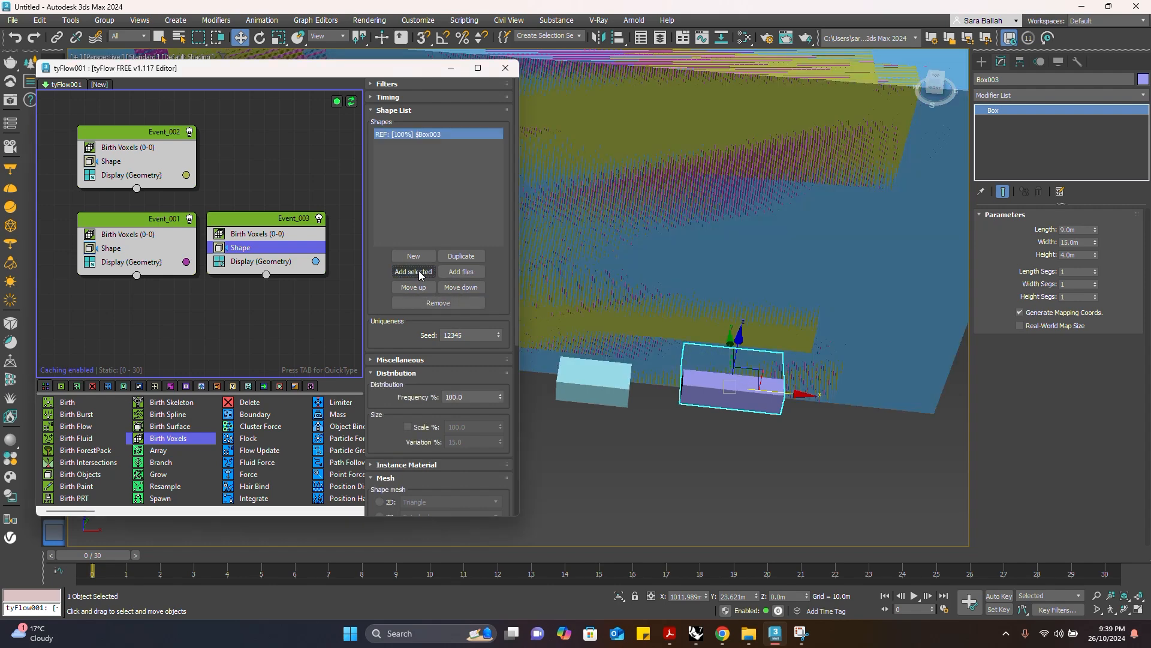
scroll(659, 228, "down", 5)
scroll(727, 252, "up", 2)
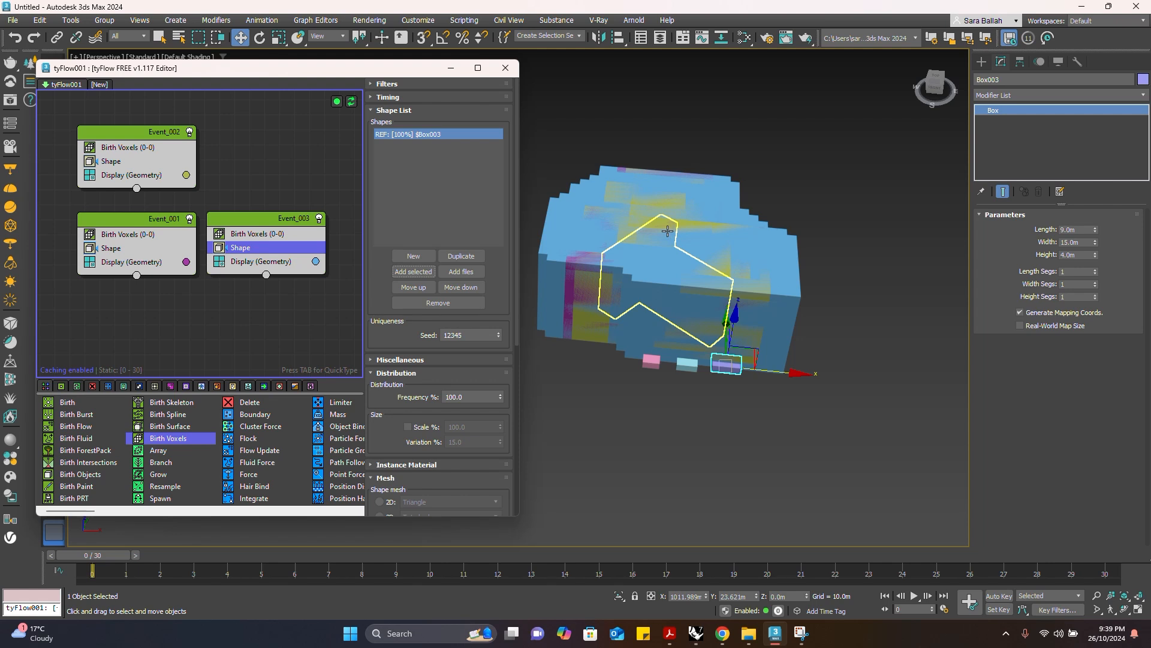
Recolour the 15 m wide box blue to match the display colour of Event_003
left_click(1143, 80)
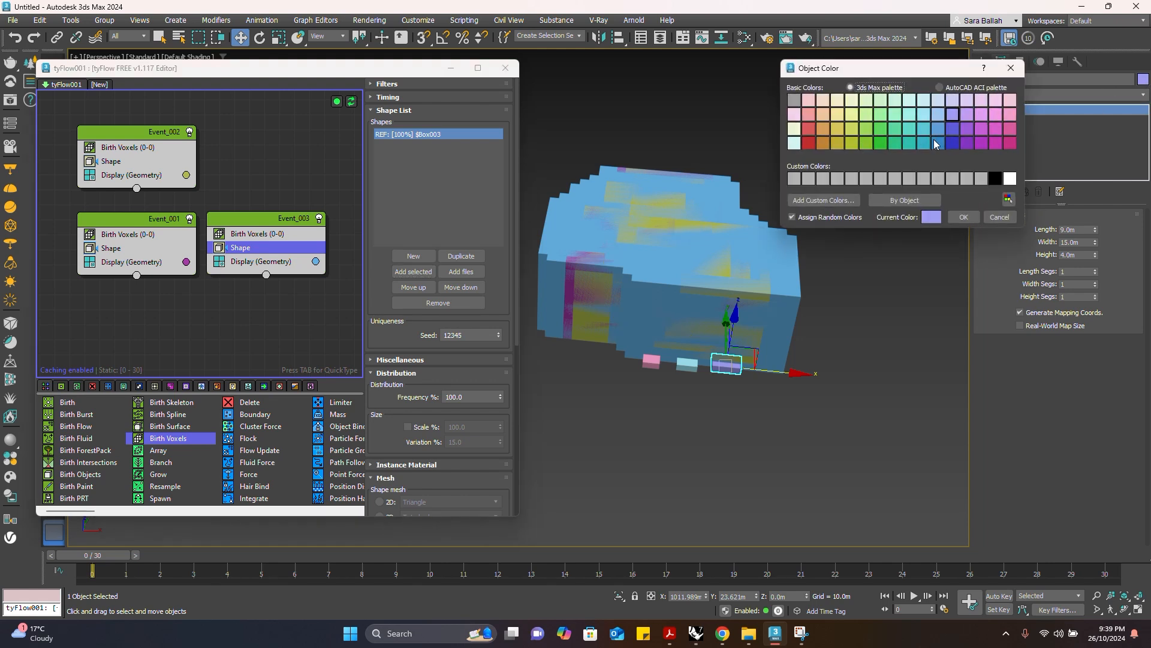
left_click(939, 133)
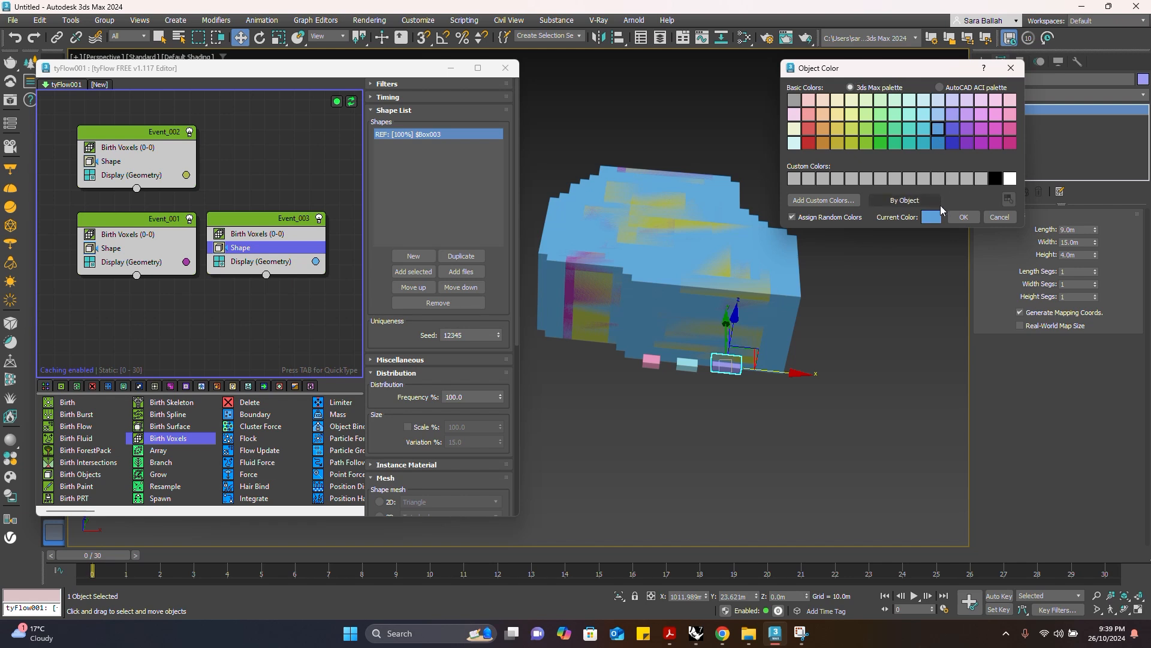
left_click(964, 217)
Recolour the 11 m wide box purple to match the display colour of Event_001
scroll(681, 364, "up", 2)
left_click(680, 364)
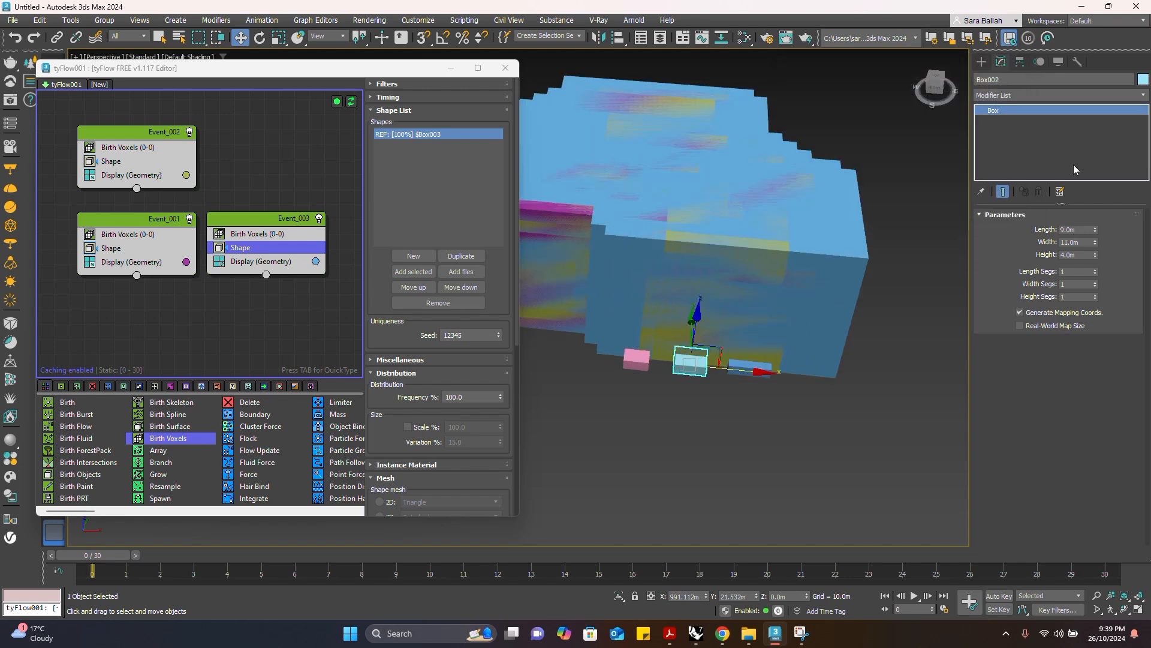
left_click(1143, 80)
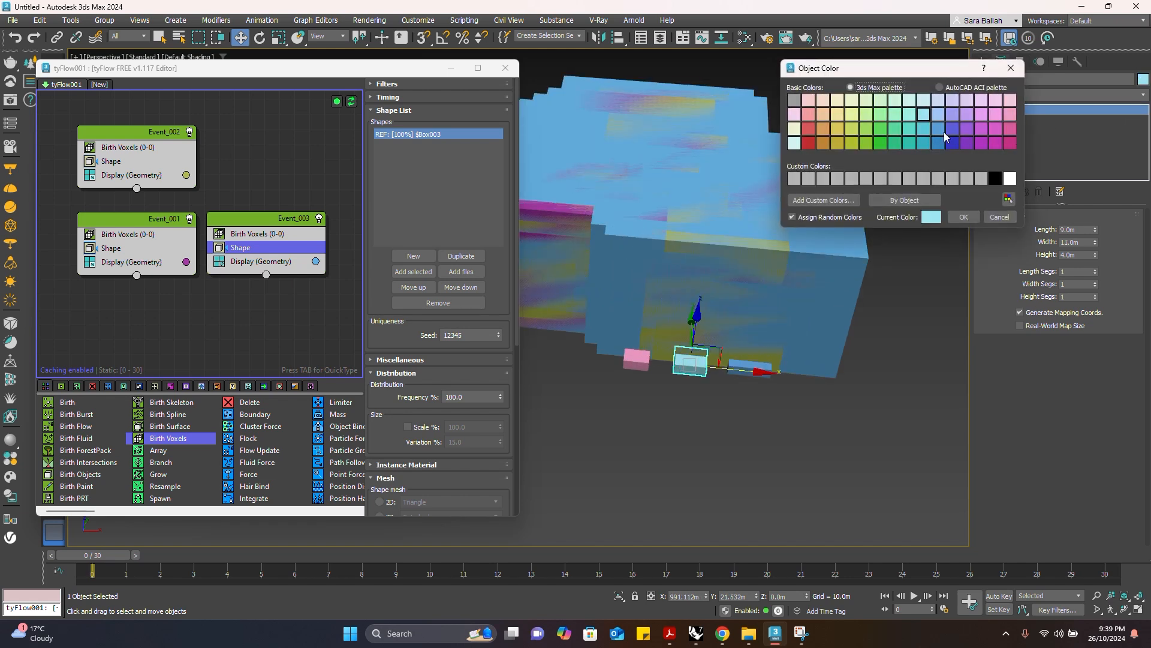
left_click(982, 143)
left_click(963, 217)
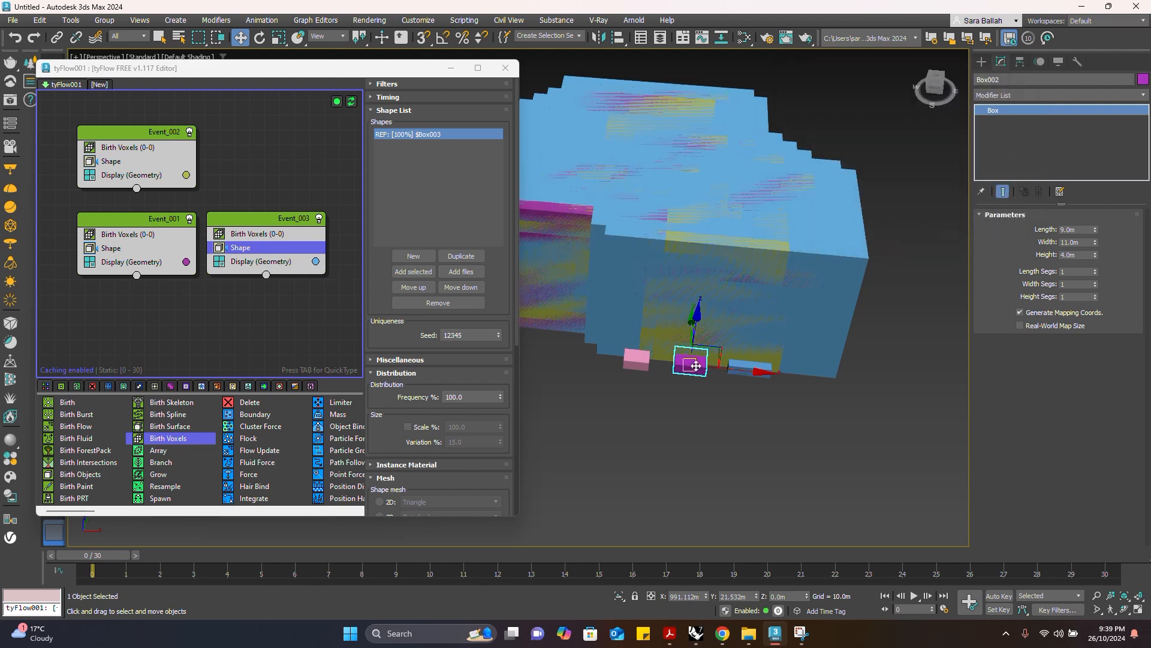
Recolour the pink 9 m wide box olive yellow to match the display colour of Event_002
left_click(639, 356)
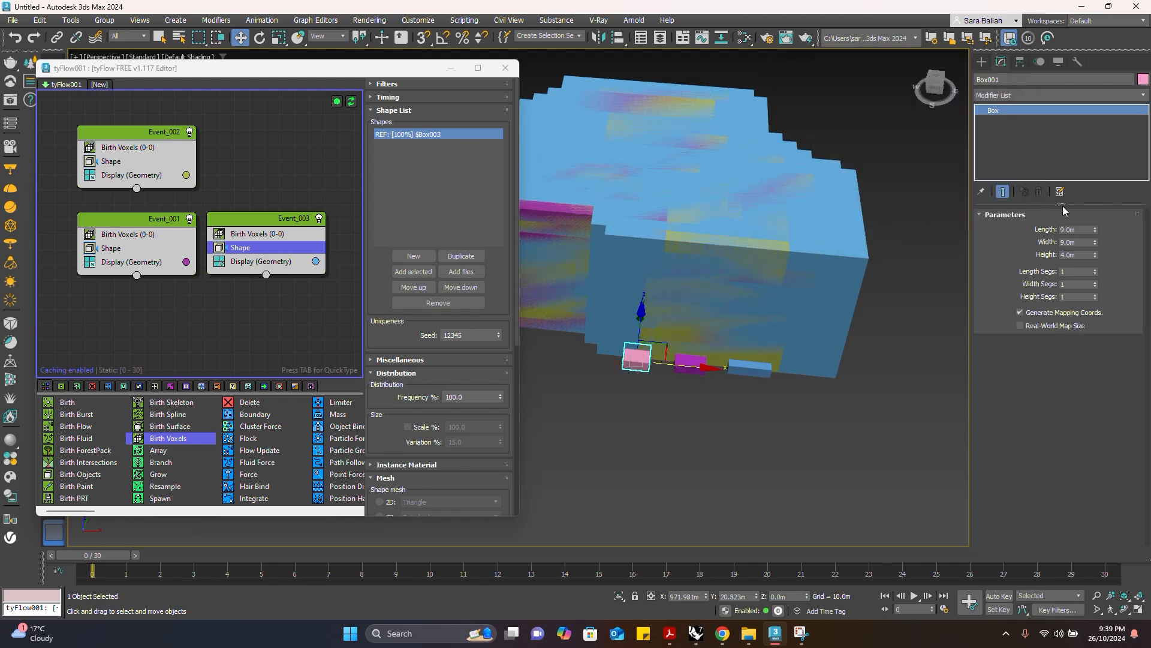
left_click(1142, 80)
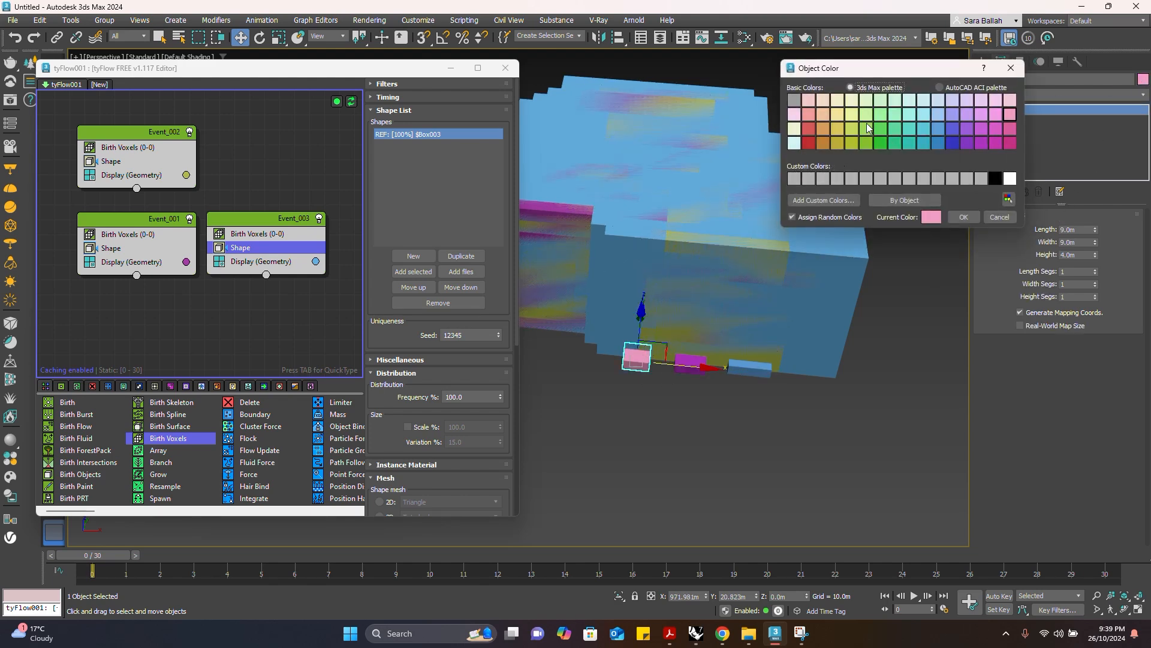
left_click(851, 142)
left_click(963, 217)
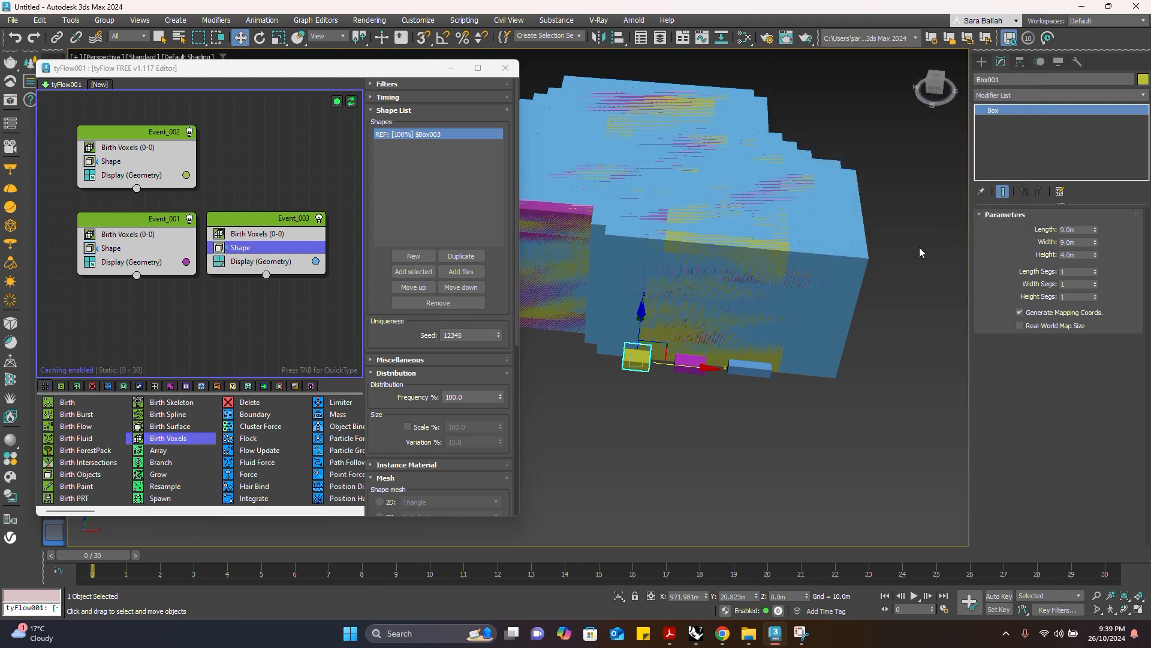
scroll(919, 255, "down", 5)
scroll(835, 222, "up", 5)
scroll(887, 245, "down", 3)
scroll(902, 246, "up", 3)
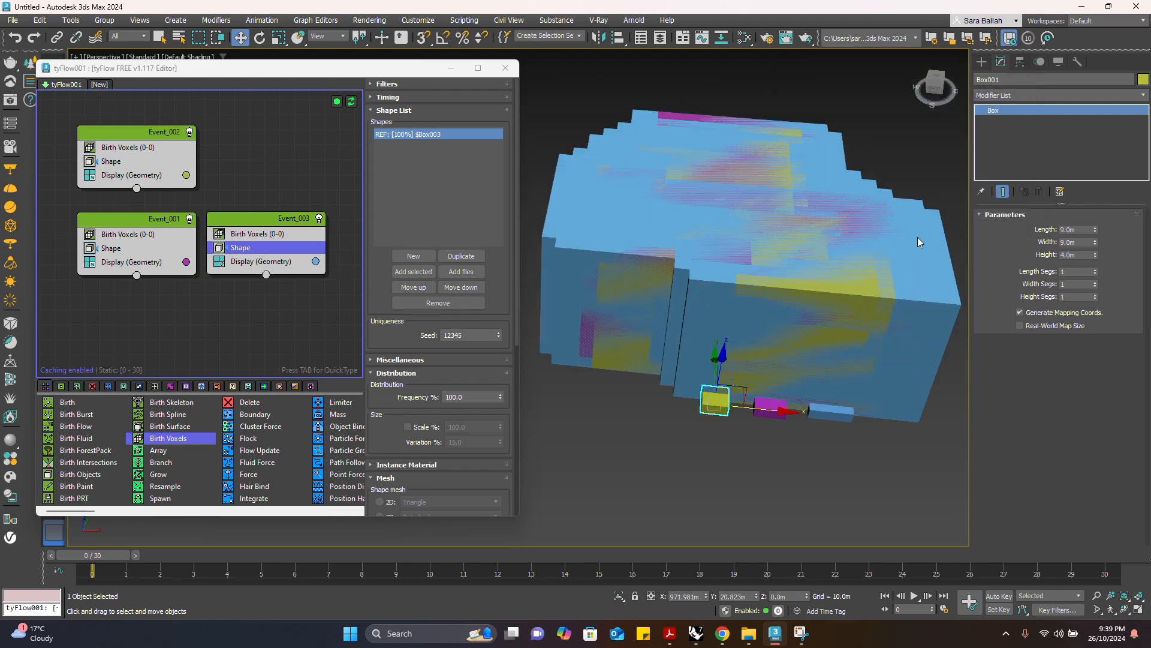
Set the Shape frequency of Event_002 to 25 % and enable its size scale at 100 %
left_click(761, 257)
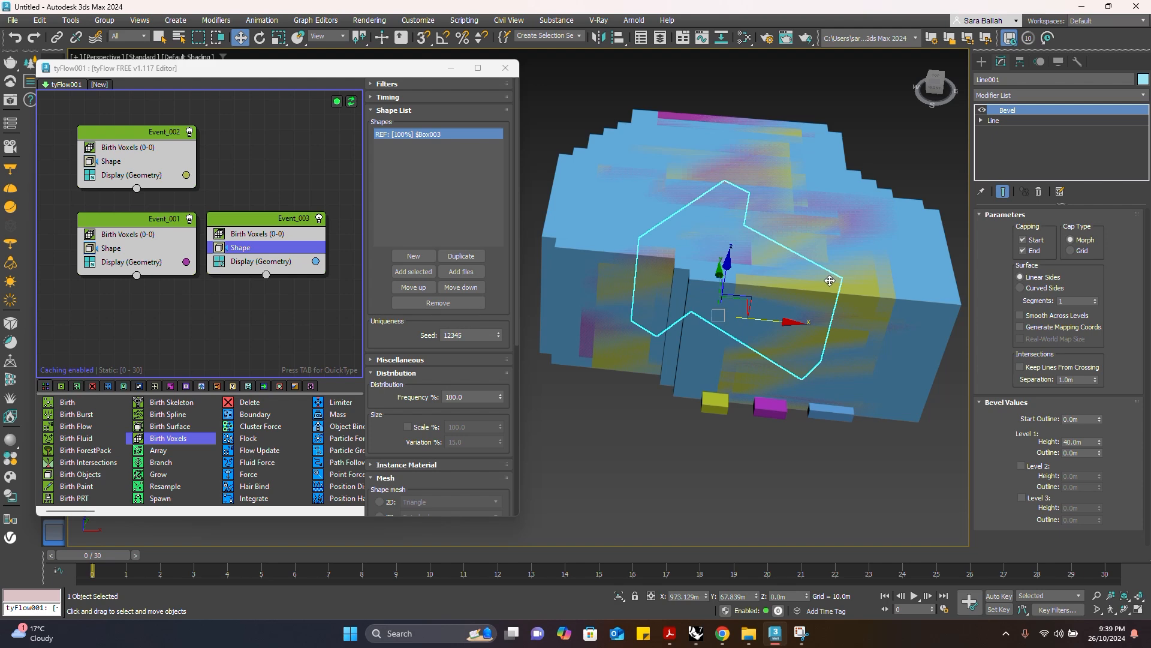
left_click(140, 163)
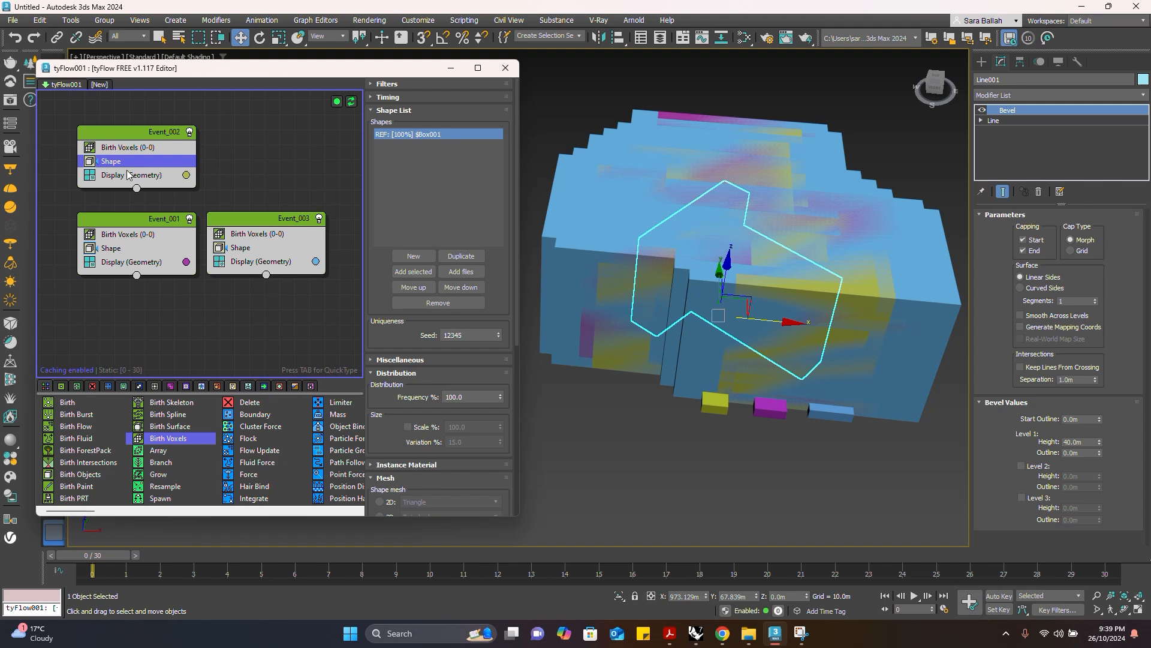
scroll(449, 391, "down", 2)
scroll(450, 391, "down", 3)
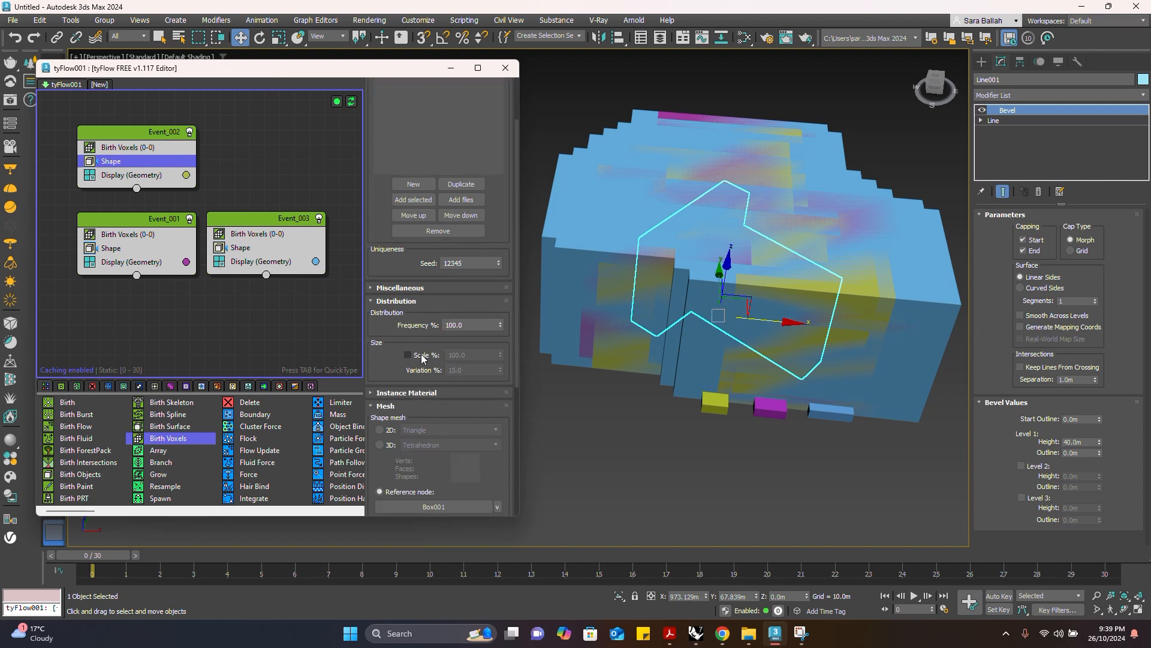
left_click(483, 321)
key("Return")
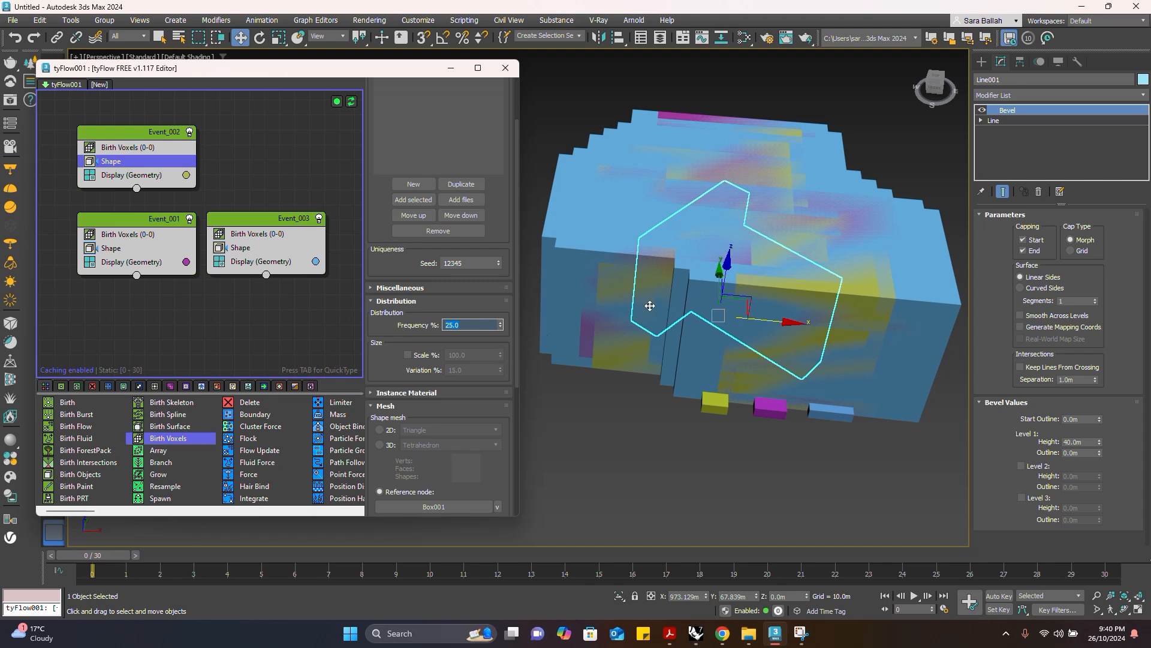
left_click(408, 354)
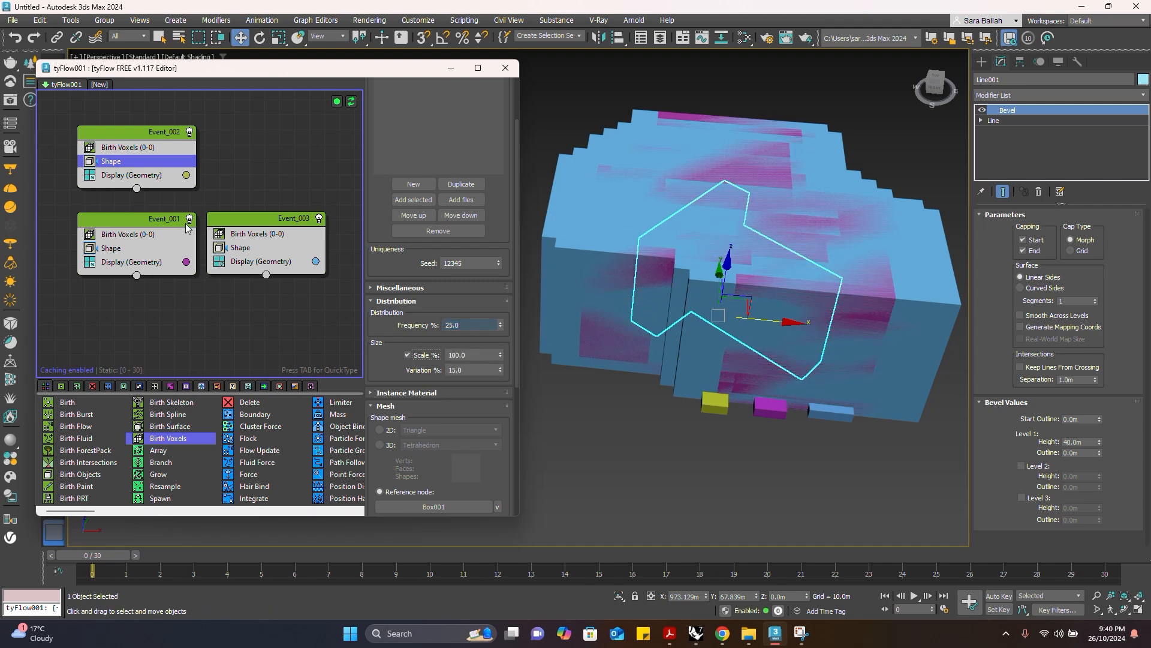
Enable the size scale in the Shape operator of Event_001 and set its frequency to 30 %
left_click(130, 248)
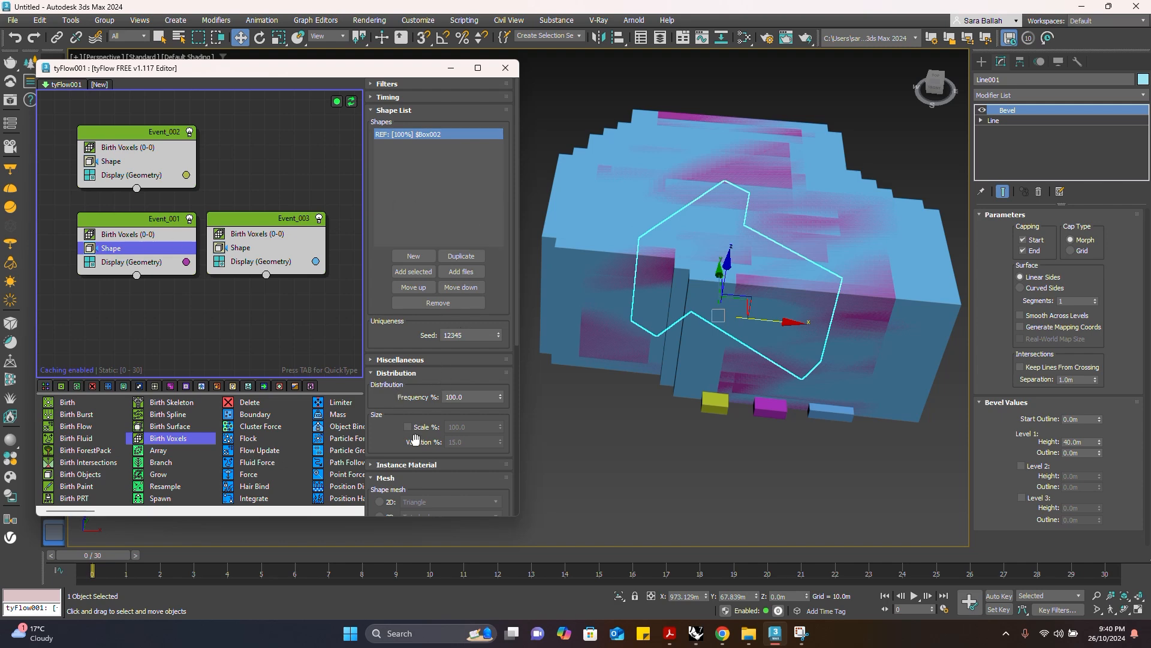
left_click(407, 426)
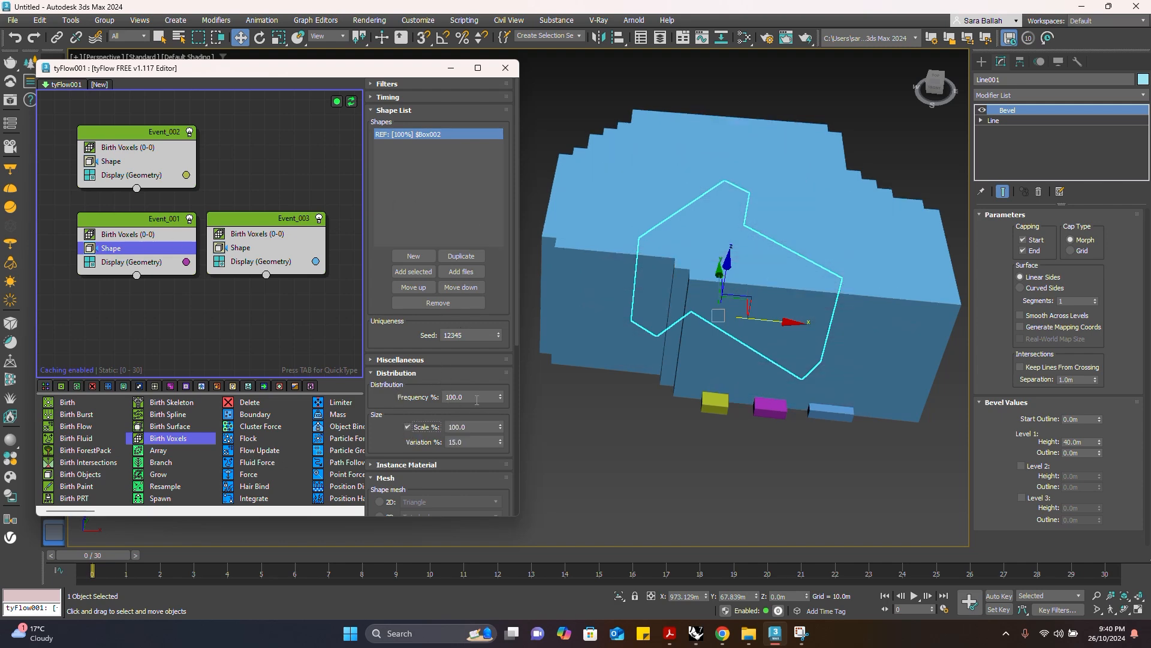
left_click_drag(476, 400, 407, 392)
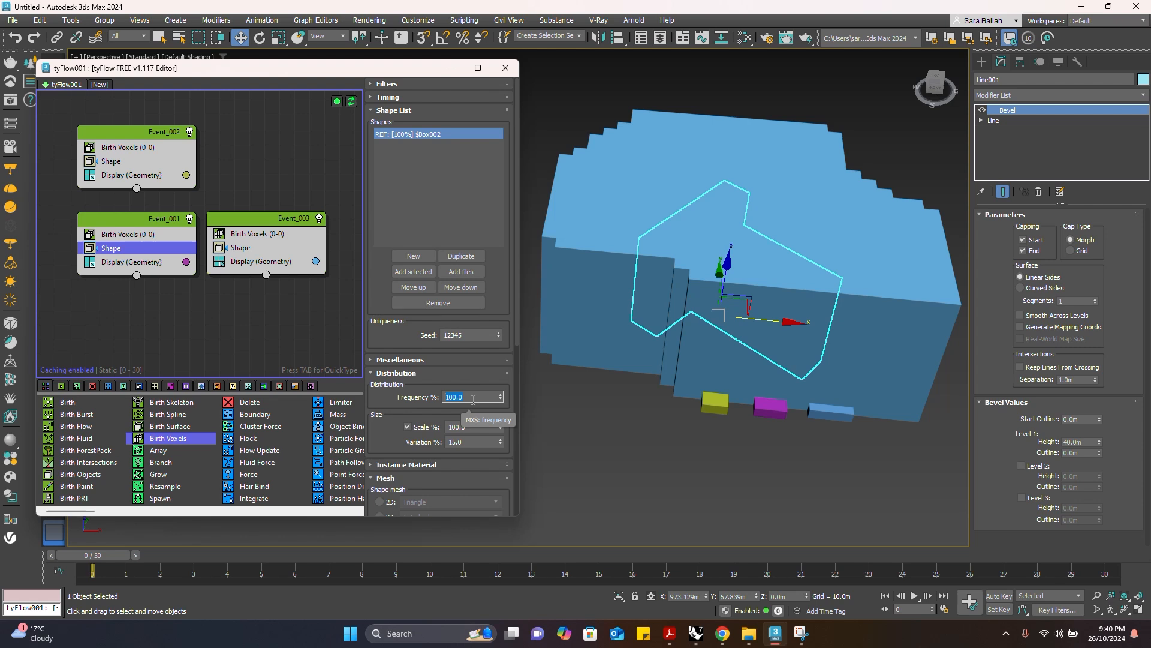
type("0")
key("Return")
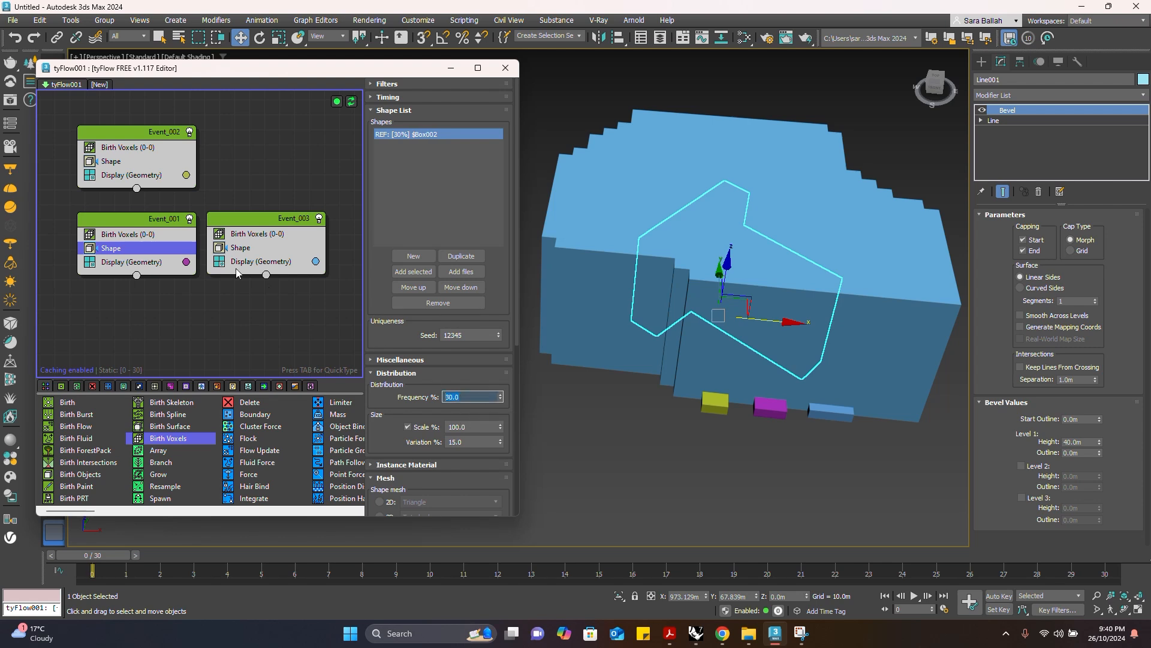
Enable the size scale in the Shape operator of Event_003 and set its frequency to 45 %
left_click(242, 247)
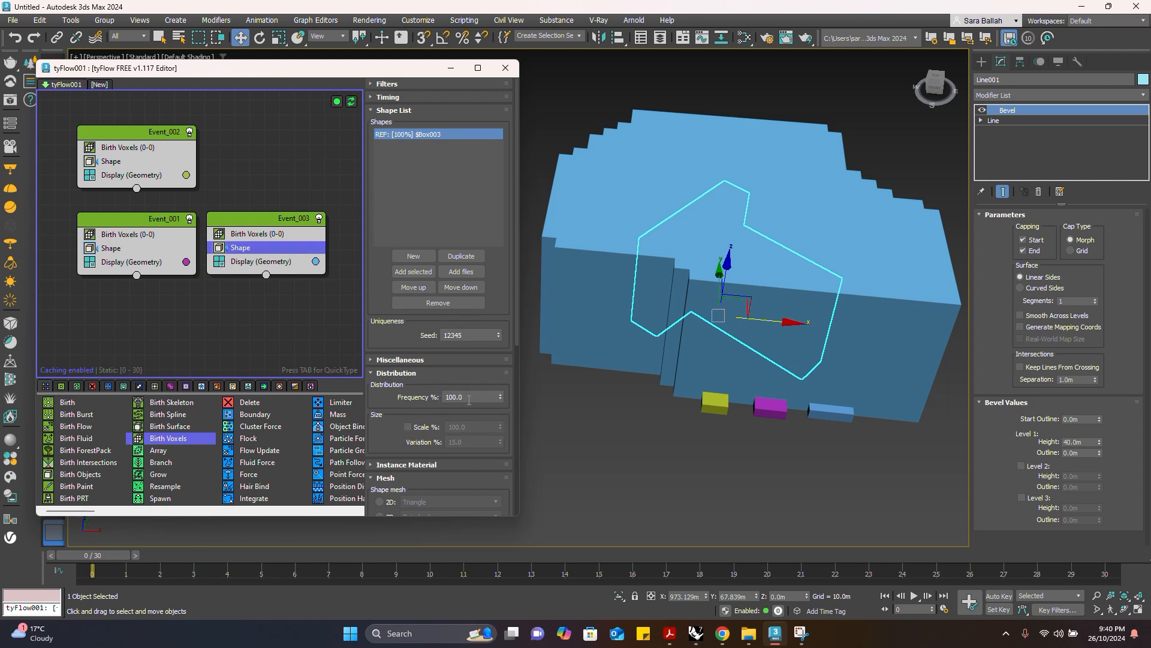
scroll(469, 400, "down", 1)
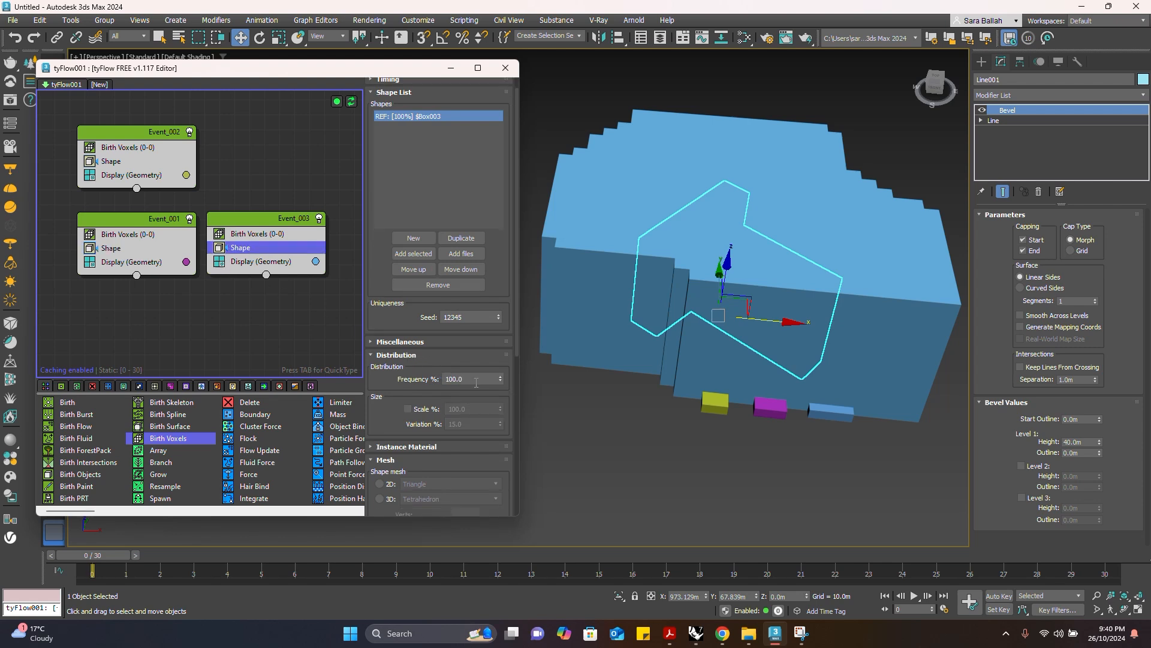
left_click(407, 408)
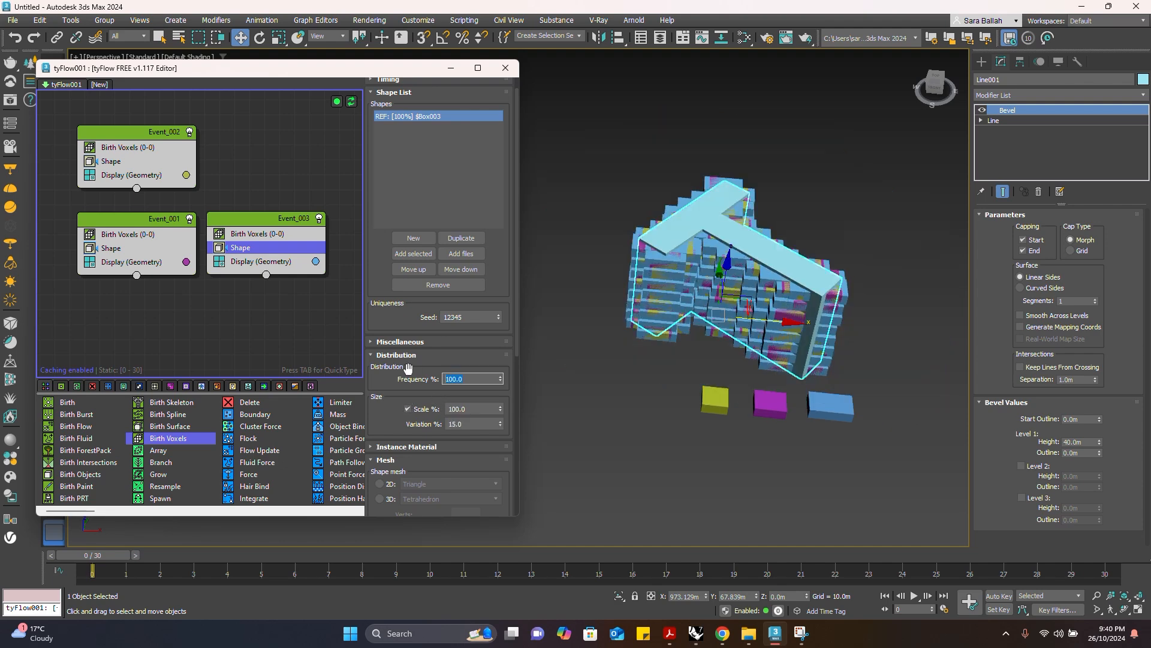
type("45")
key("Return")
scroll(770, 263, "up", 4)
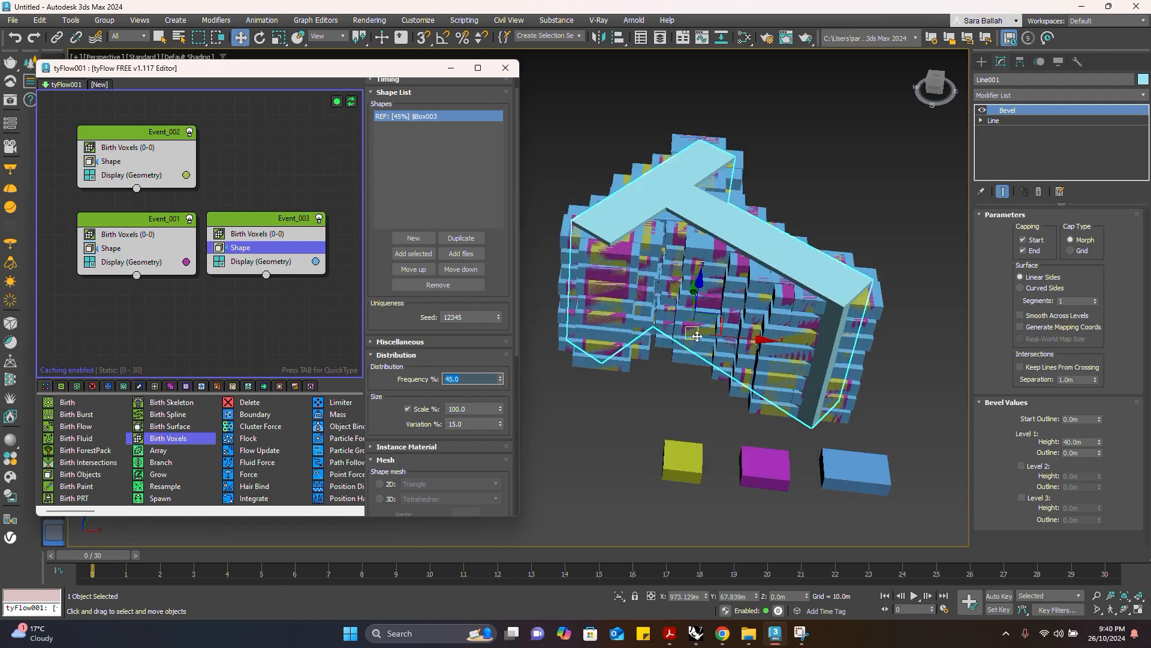
Raise the size variation of the Event_003 Shape operator to 20.05 % and inspect the voxel facade from the front
mouse_move(933, 89)
left_mouse_down()
mouse_move(967, 102)
mouse_move(955, 103)
mouse_move(995, 77)
mouse_move(952, 103)
mouse_move(942, 90)
left_mouse_up()
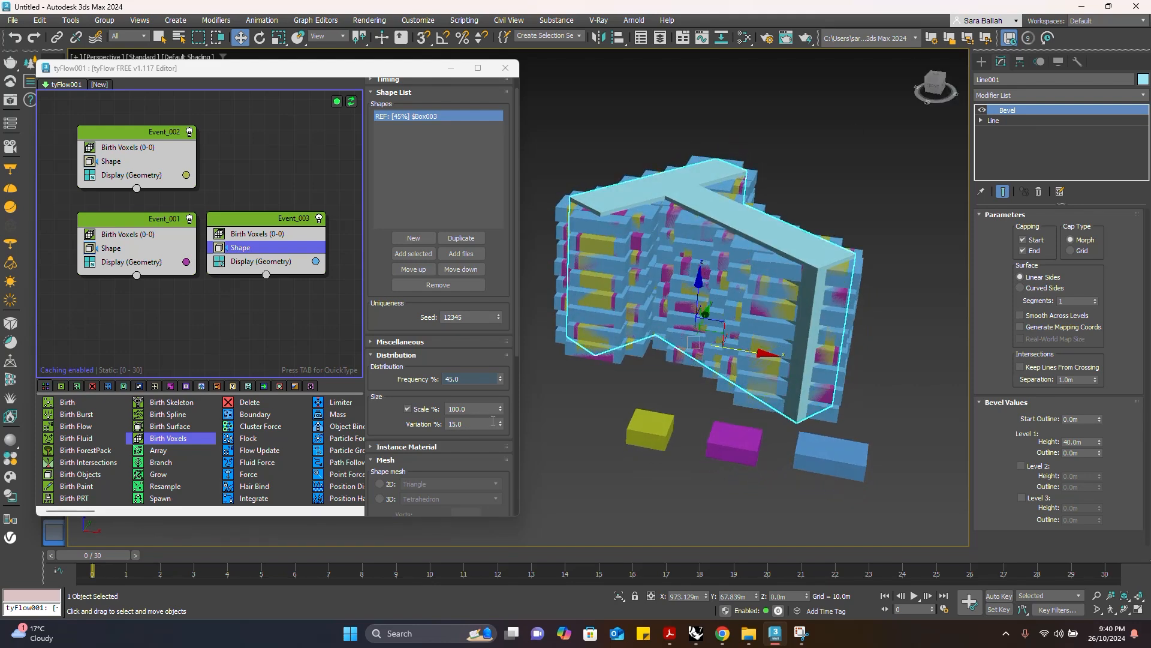
left_click_drag(500, 424, 494, 374)
scroll(618, 294, "up", 4)
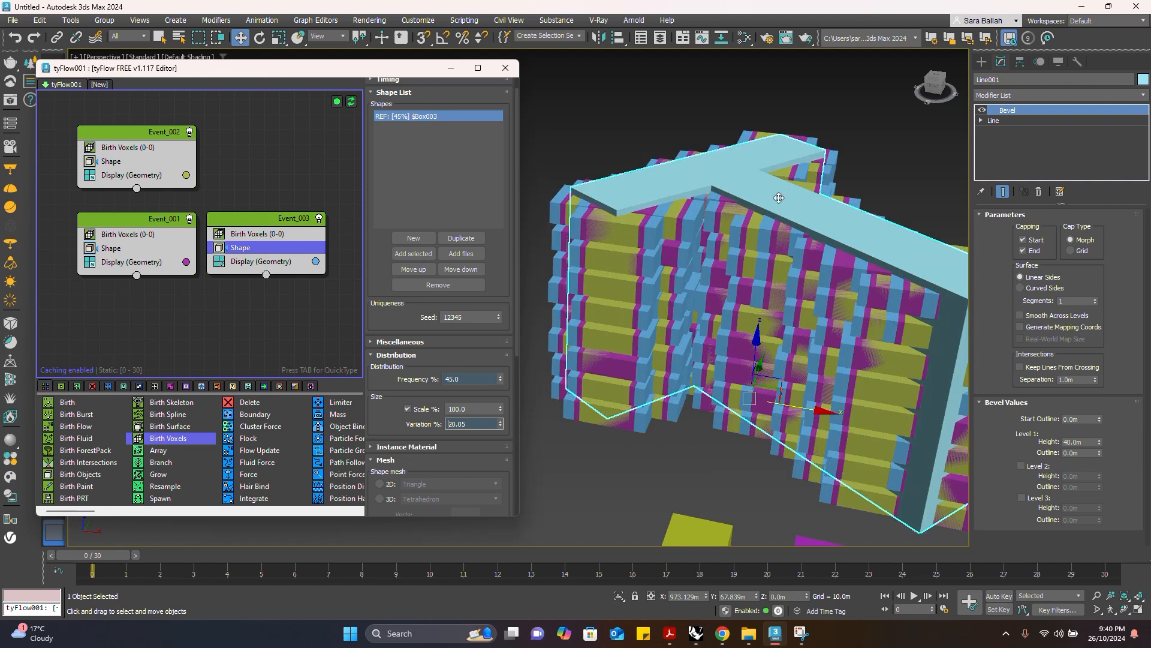
left_click(935, 87)
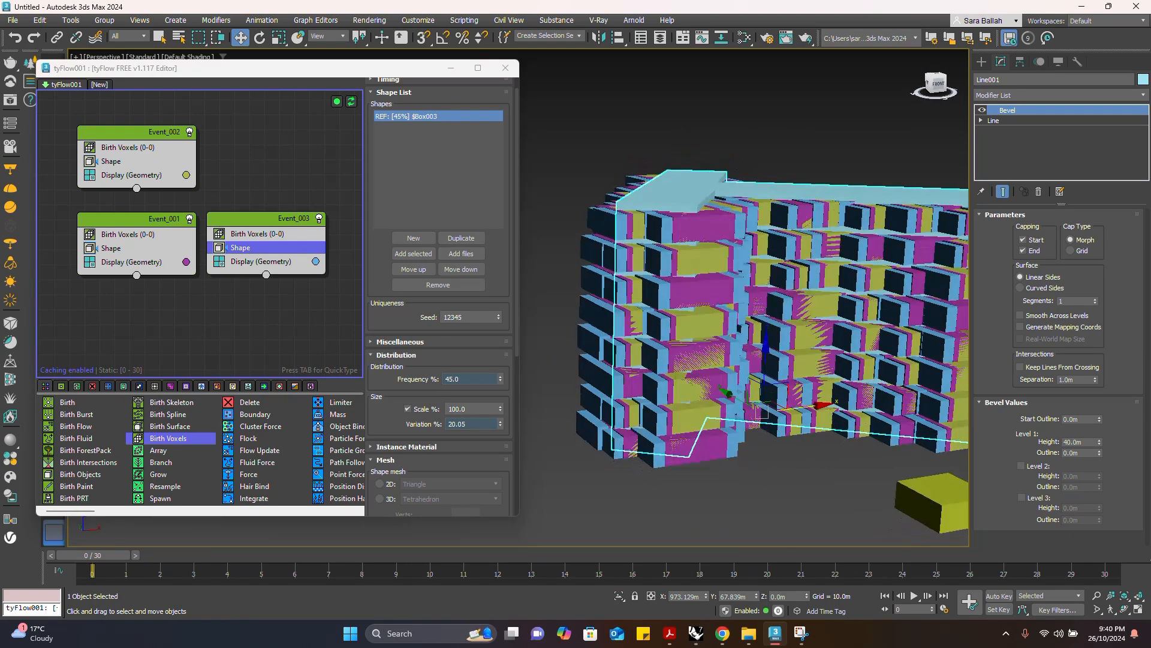
left_click_drag(935, 87, 581, 212)
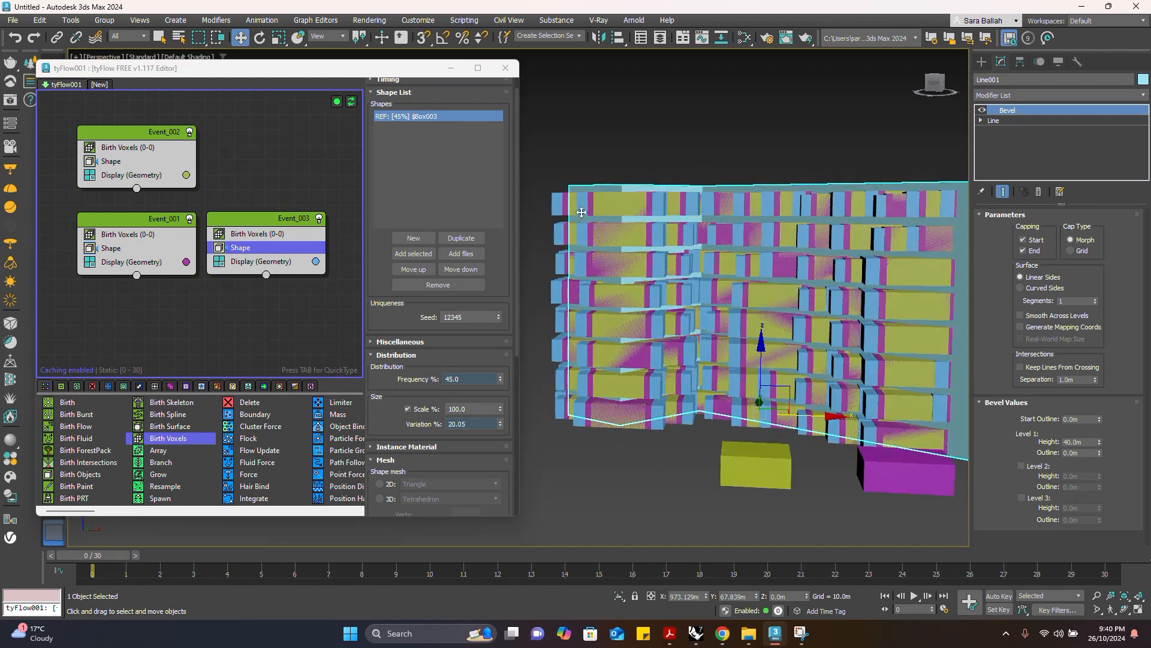